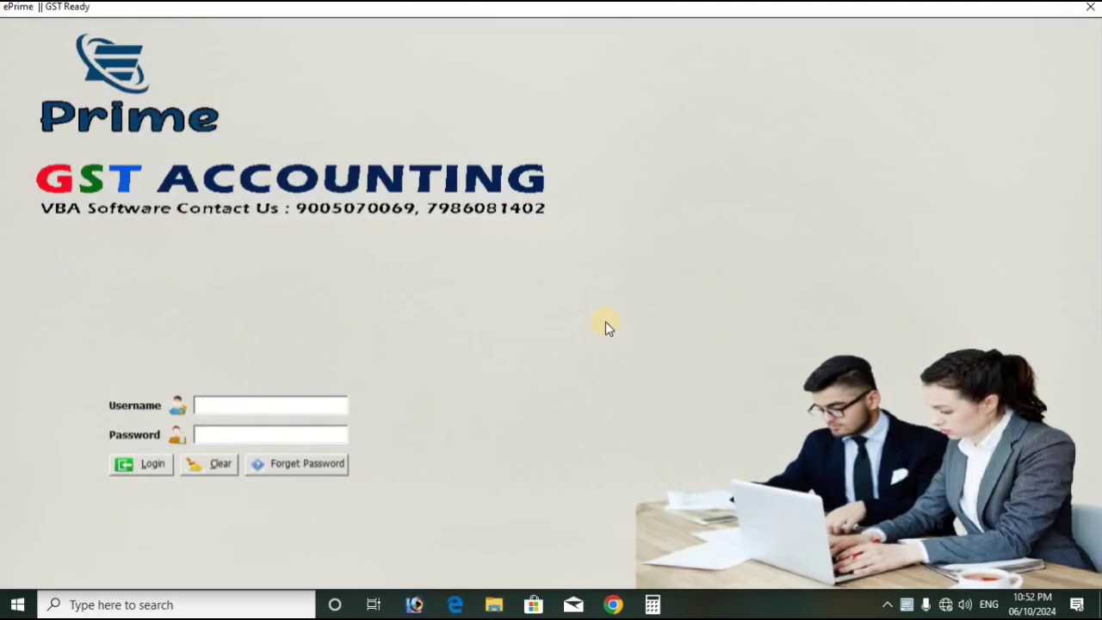
# Log in with the ADMIN username and the account password
pyautogui.write('ADMIN')
pyautogui.press('Tab')
pyautogui.write('****')
pyautogui.press('Tab')
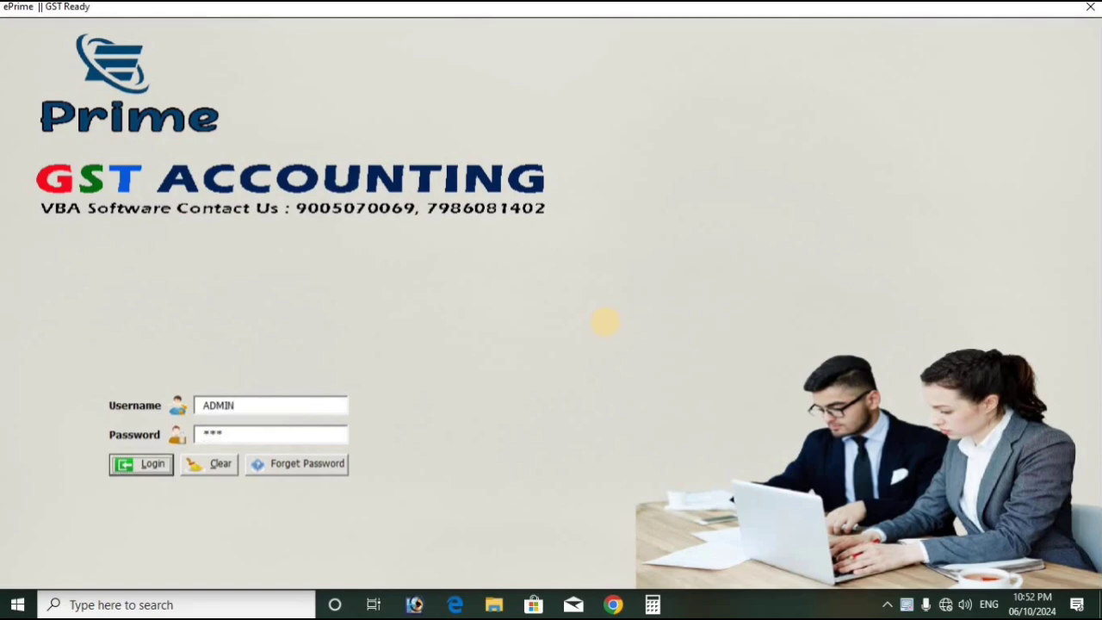
pyautogui.press('Return')
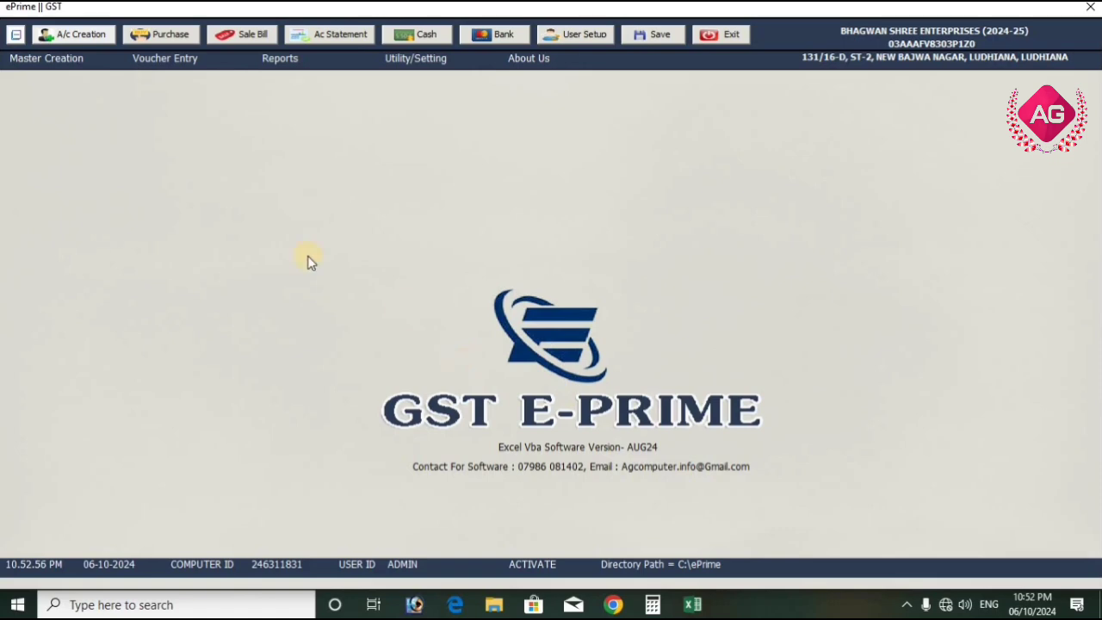
# Open the Company Master form and move its window so the whole form is accessible
pyautogui.click(59, 61)
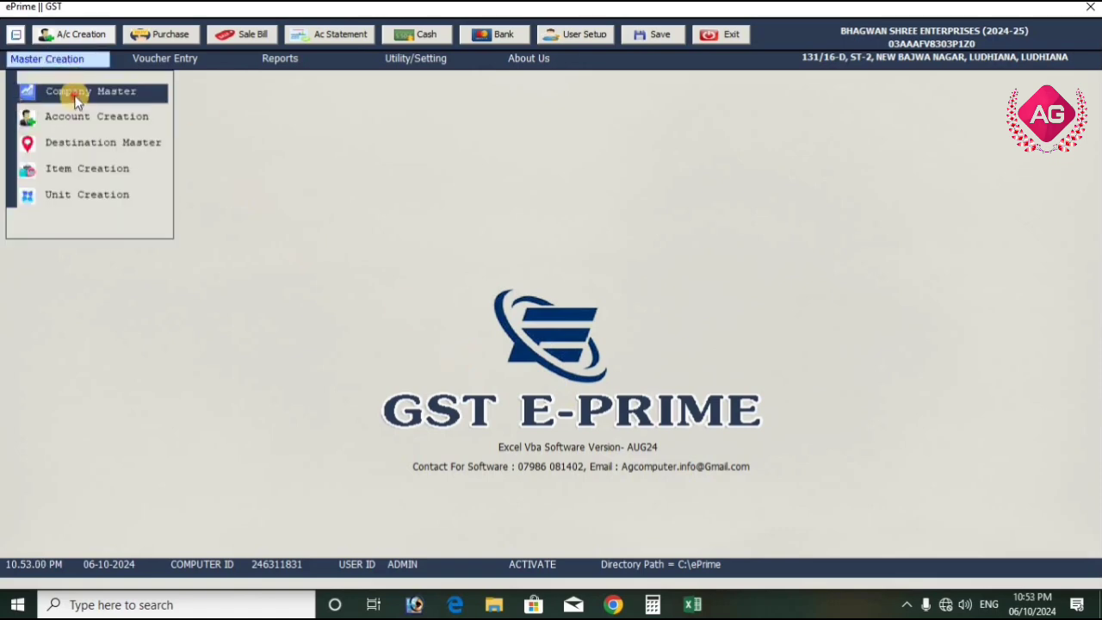
pyautogui.click(75, 91)
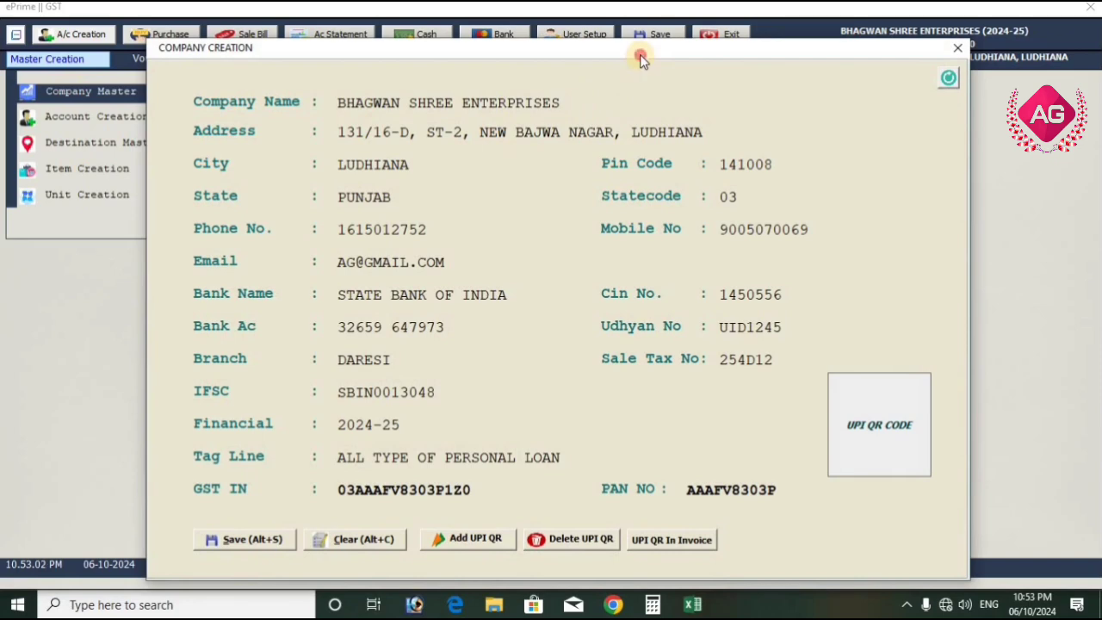
pyautogui.moveTo(640, 55); pyautogui.dragTo(529, 59)
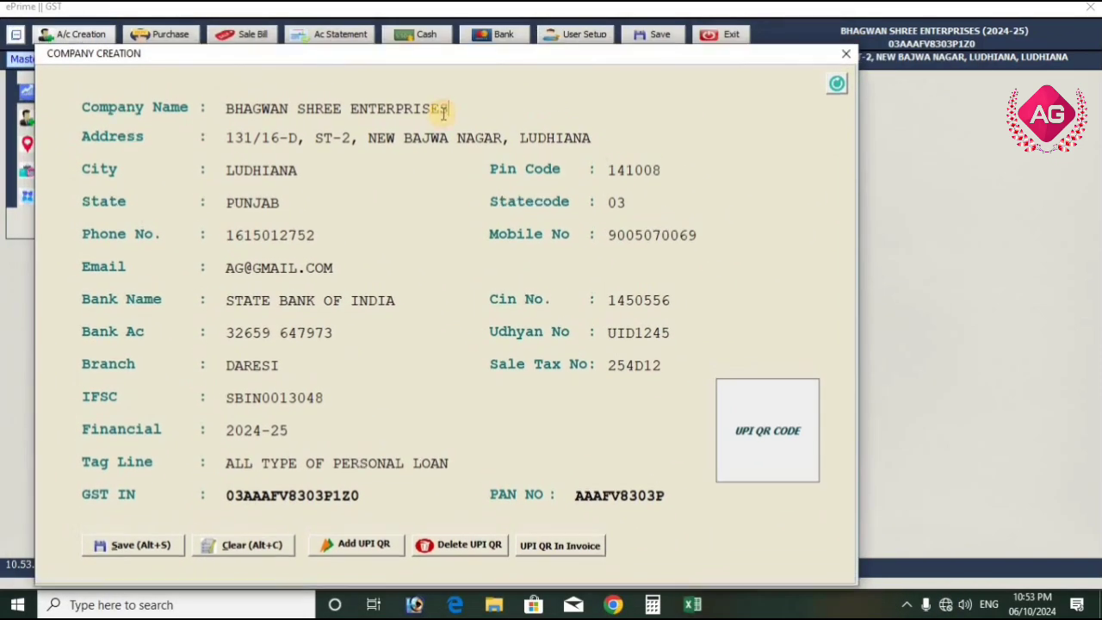
# Change the company name to AG ENTERPRISES and replace the company's address
pyautogui.moveTo(443, 113); pyautogui.dragTo(215, 117)
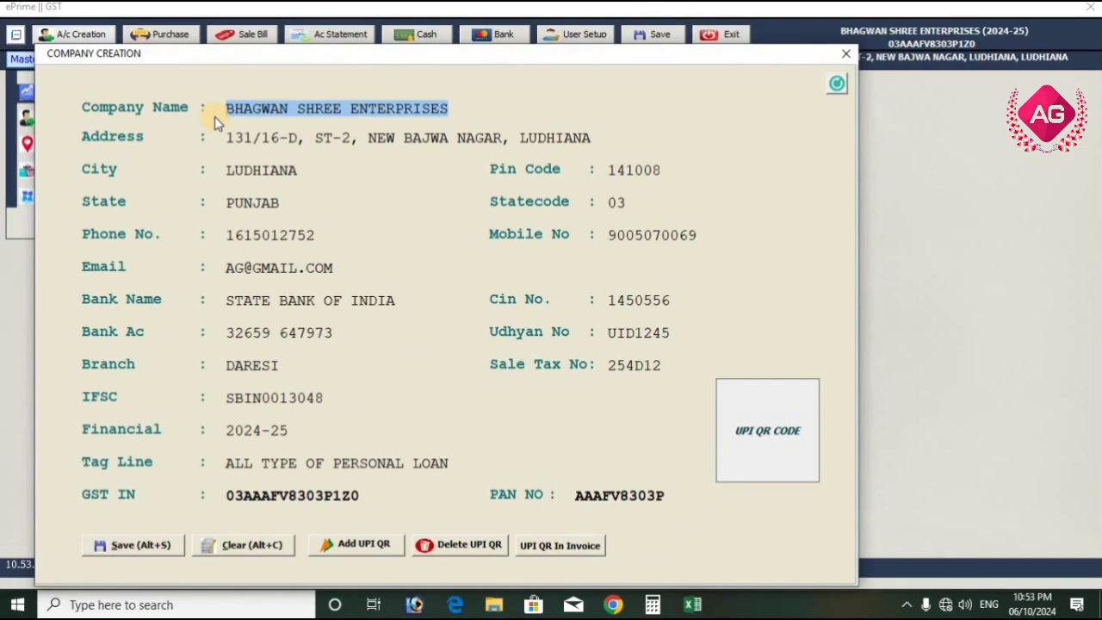
pyautogui.write('AG')
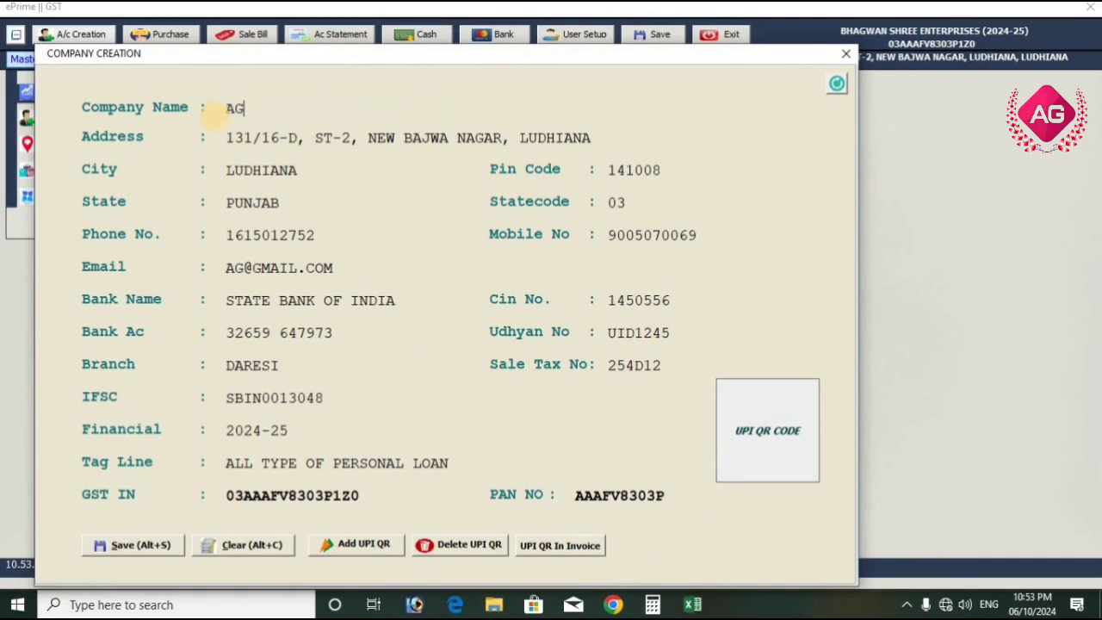
pyautogui.write(' ENTERPRISES')
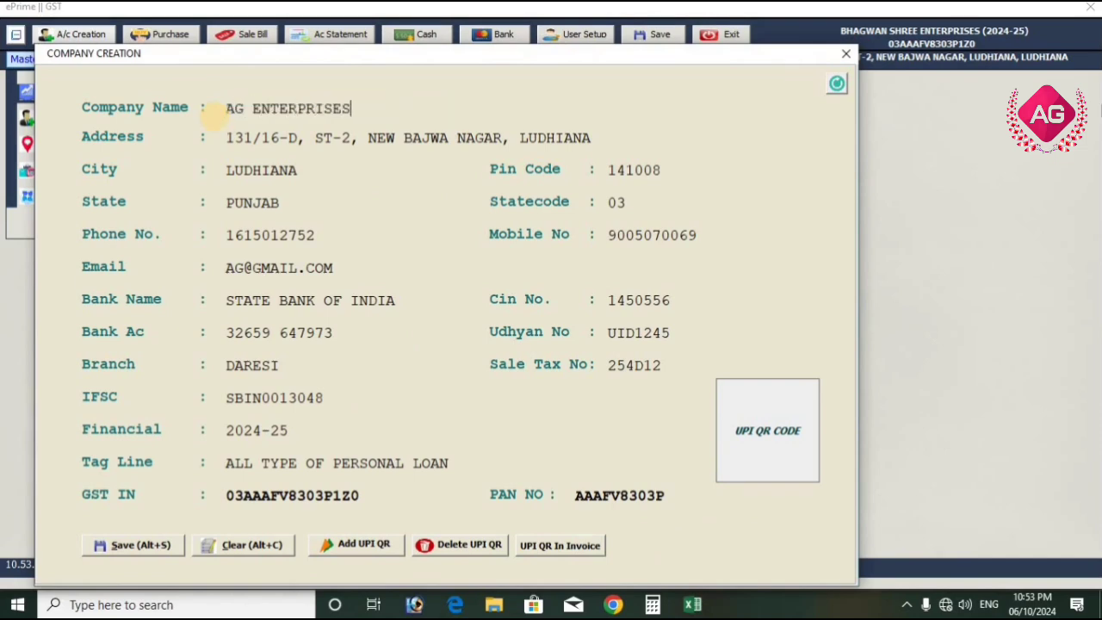
pyautogui.press('Tab')
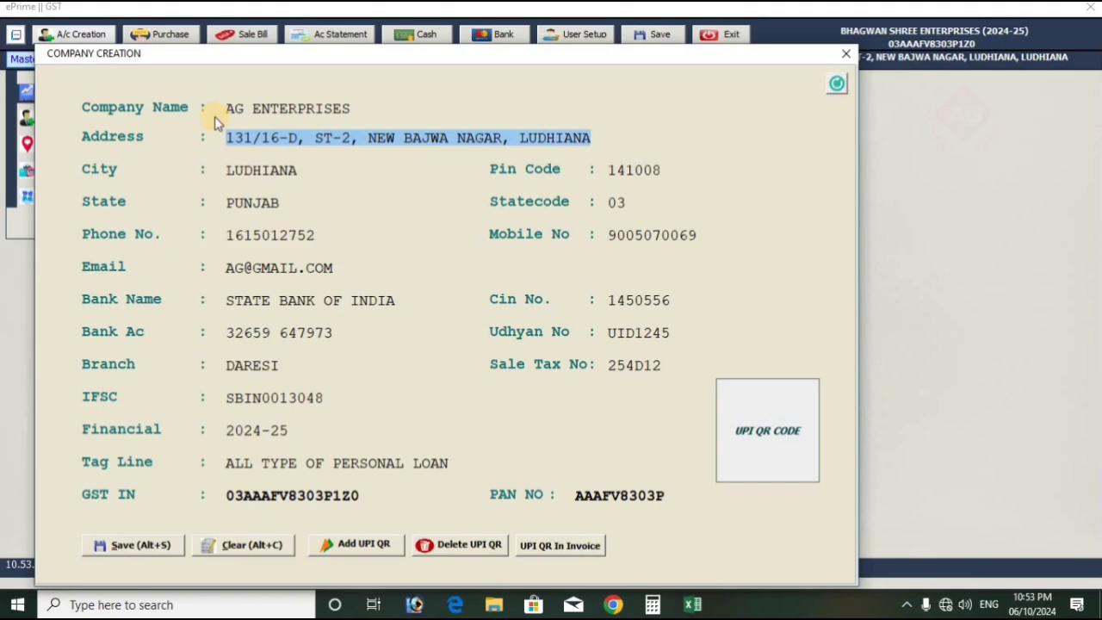
pyautogui.write('NEAR R')
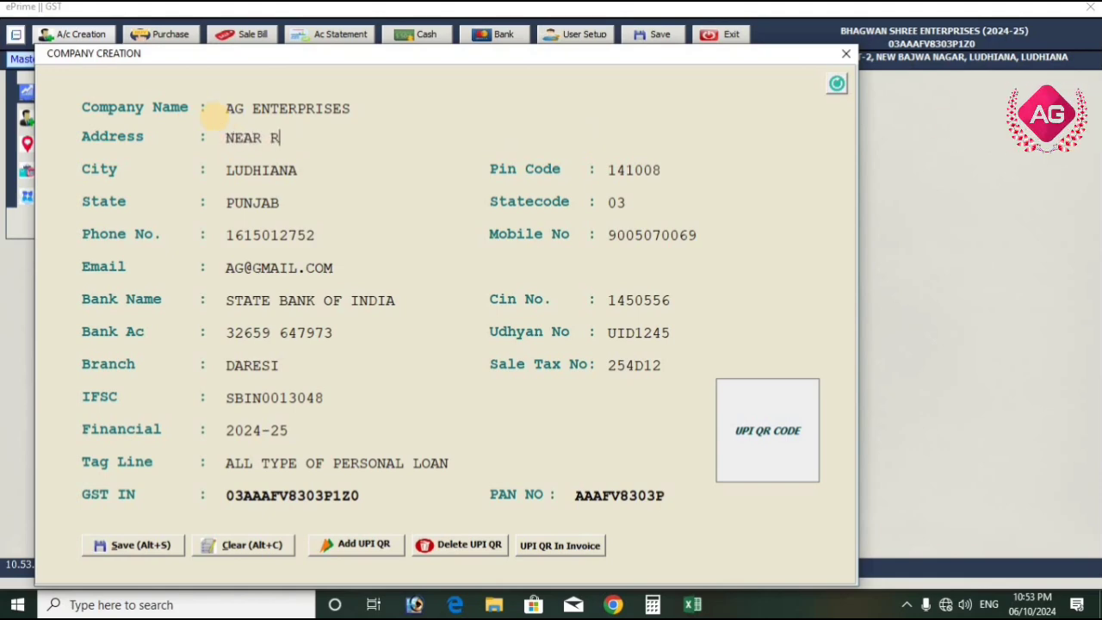
pyautogui.write('AILWAY CROSSING')
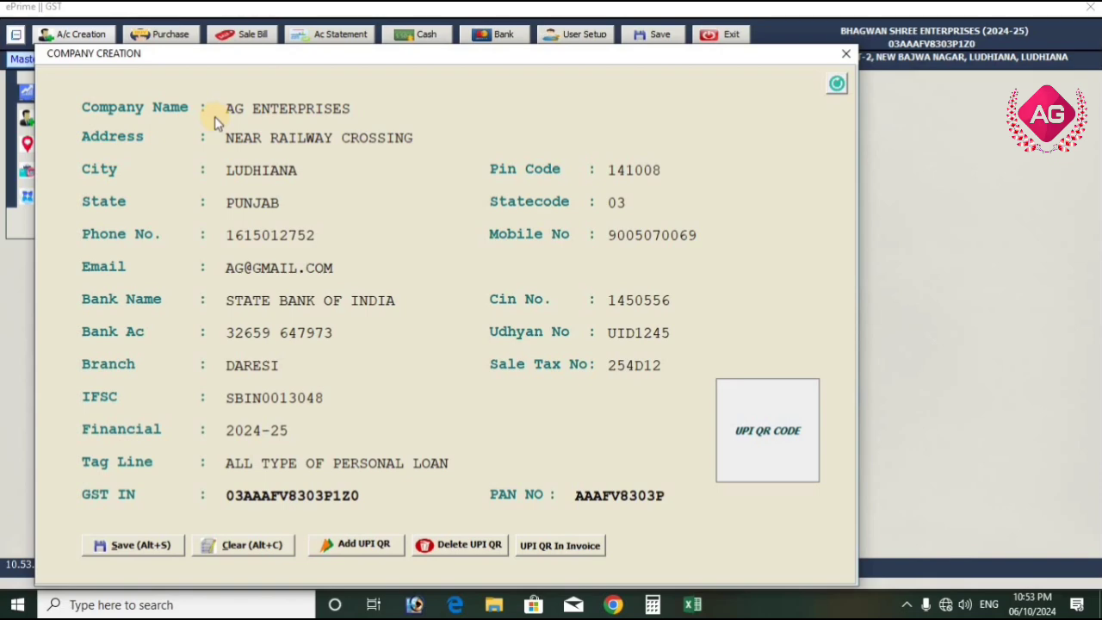
pyautogui.write(' KANPUR')
pyautogui.press('Tab')
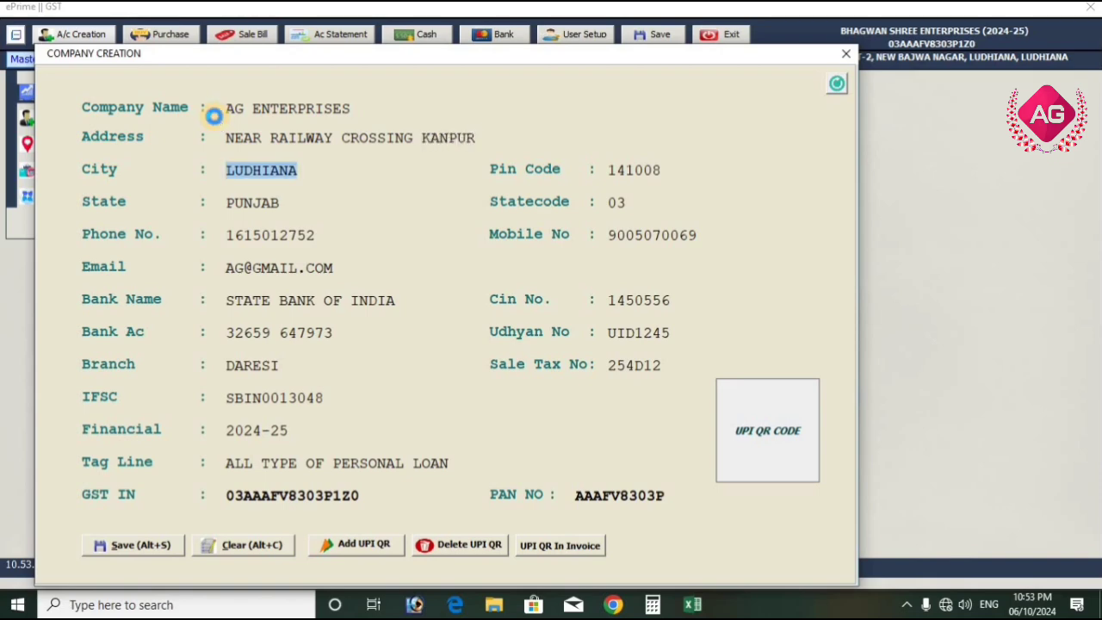
# Set the company's city to KANPUR and enter its postal code
pyautogui.hotkey('alt', 'Down')
pyautogui.write('KK')
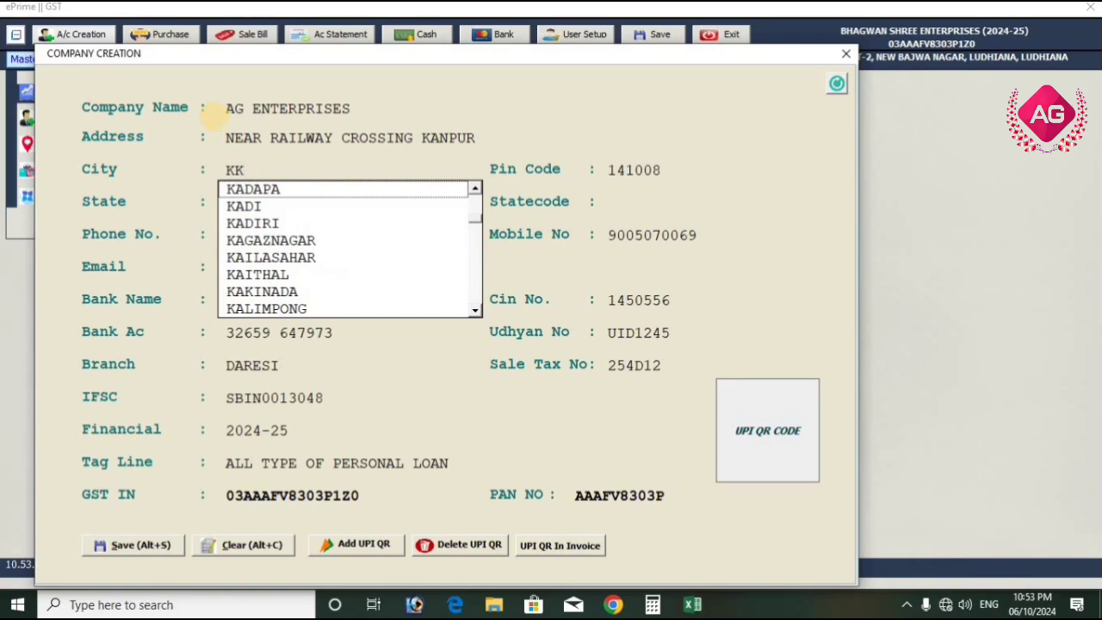
pyautogui.write('A')
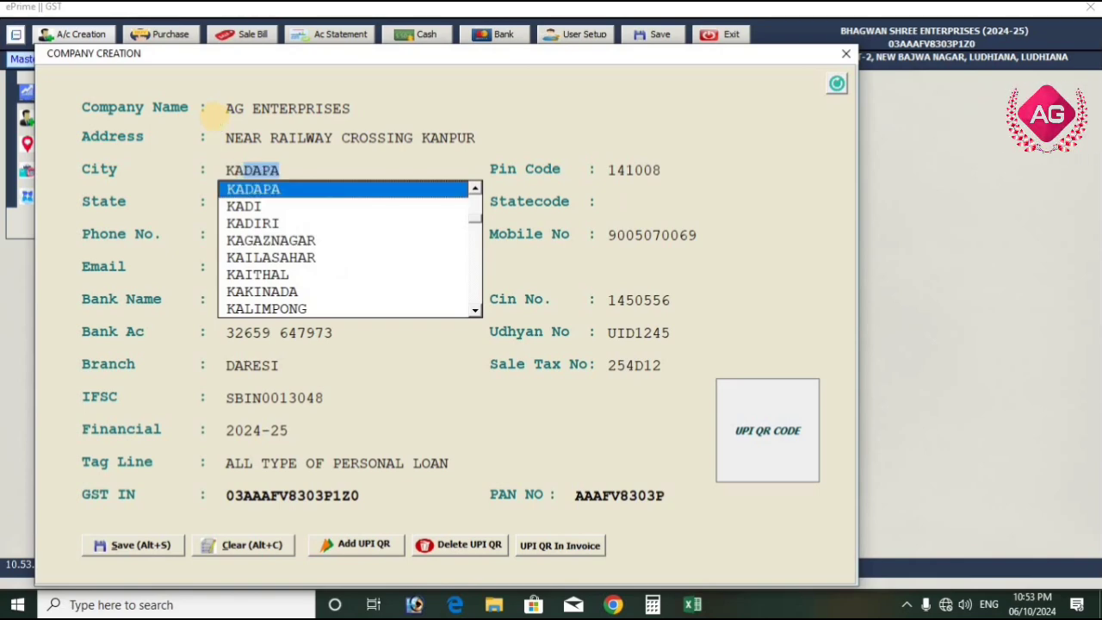
pyautogui.write('NPUR')
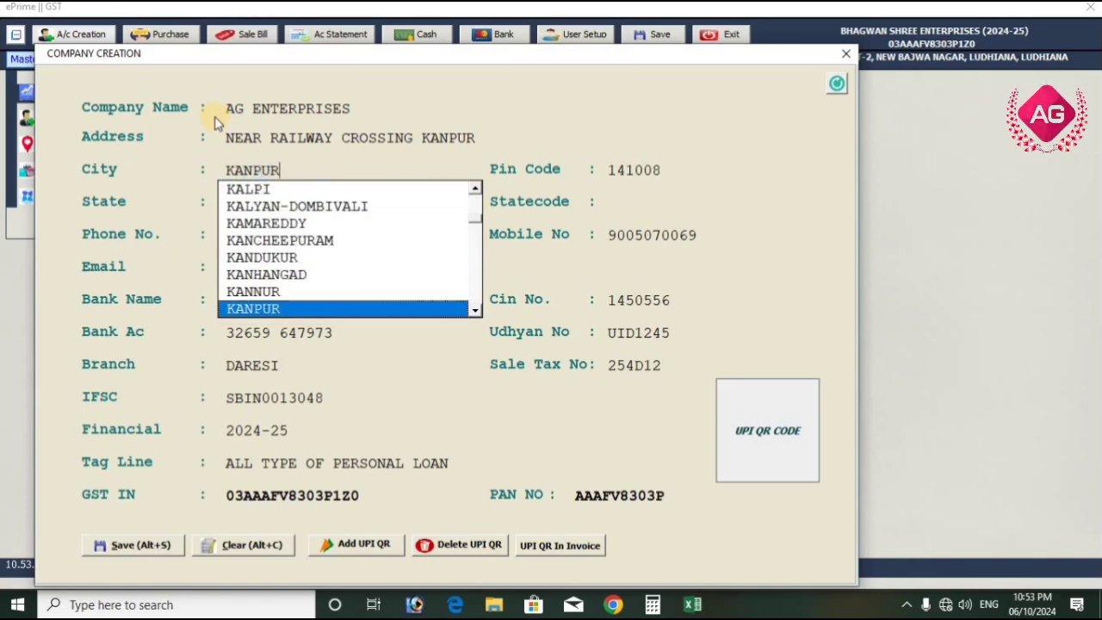
pyautogui.click(264, 311)
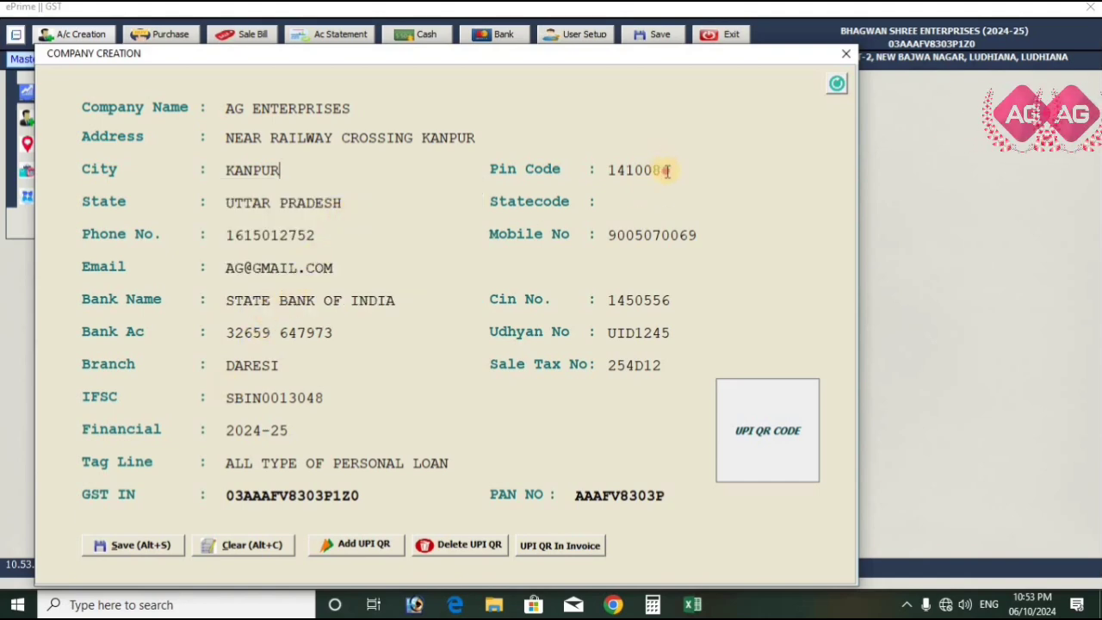
pyautogui.moveTo(667, 171); pyautogui.dragTo(608, 171)
pyautogui.write('2098')
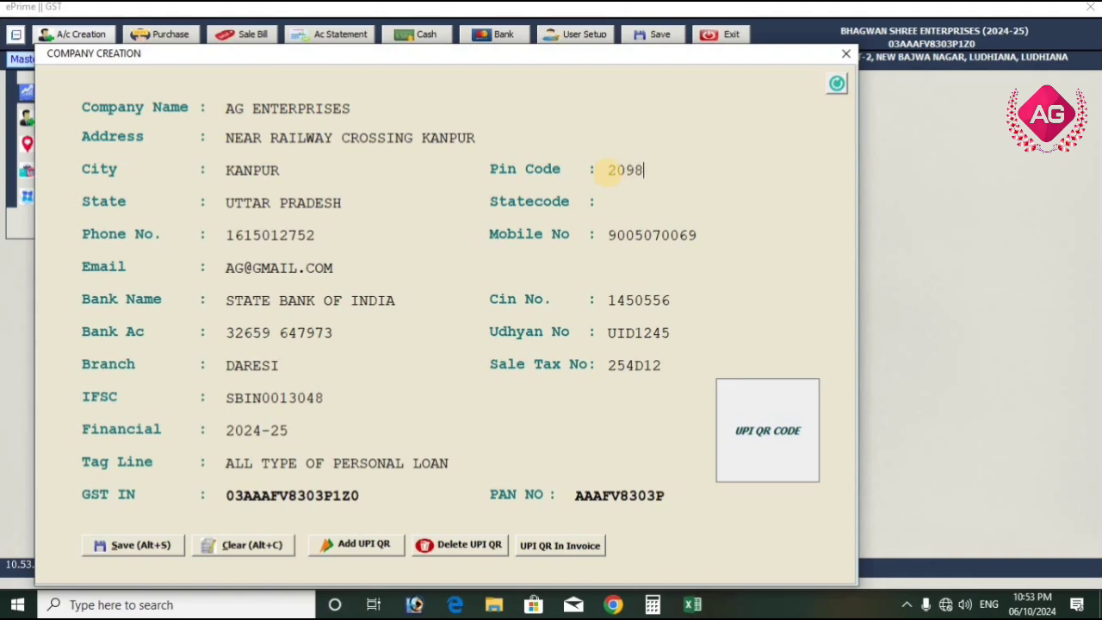
pyautogui.write('66')
pyautogui.moveTo(362, 497); pyautogui.dragTo(230, 507)
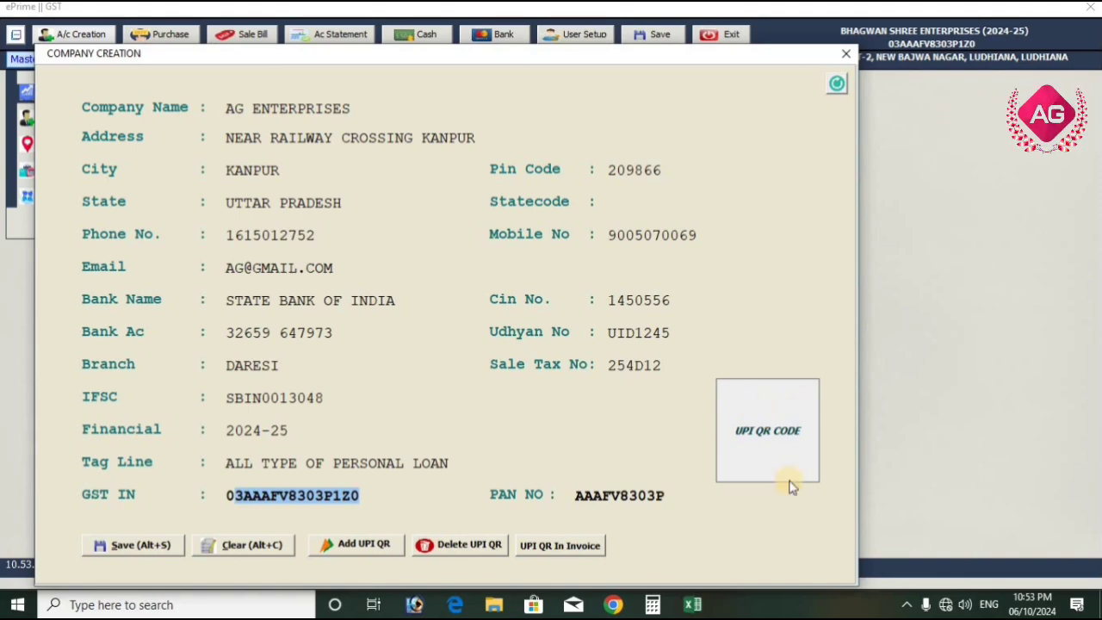
pyautogui.click(780, 437)
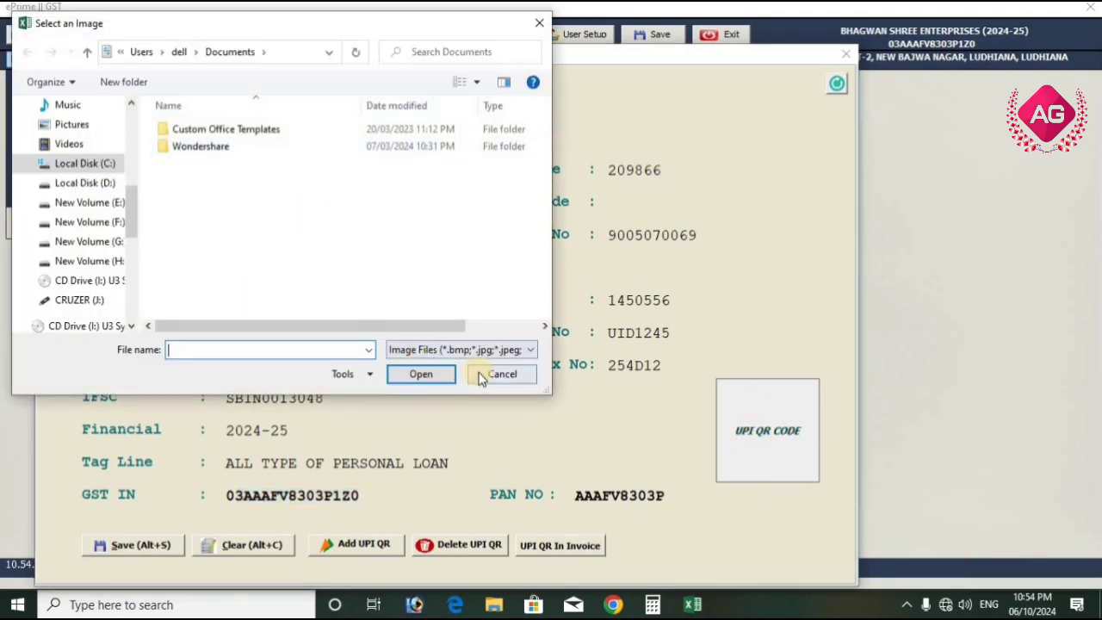
pyautogui.click(486, 374)
pyautogui.click(576, 355)
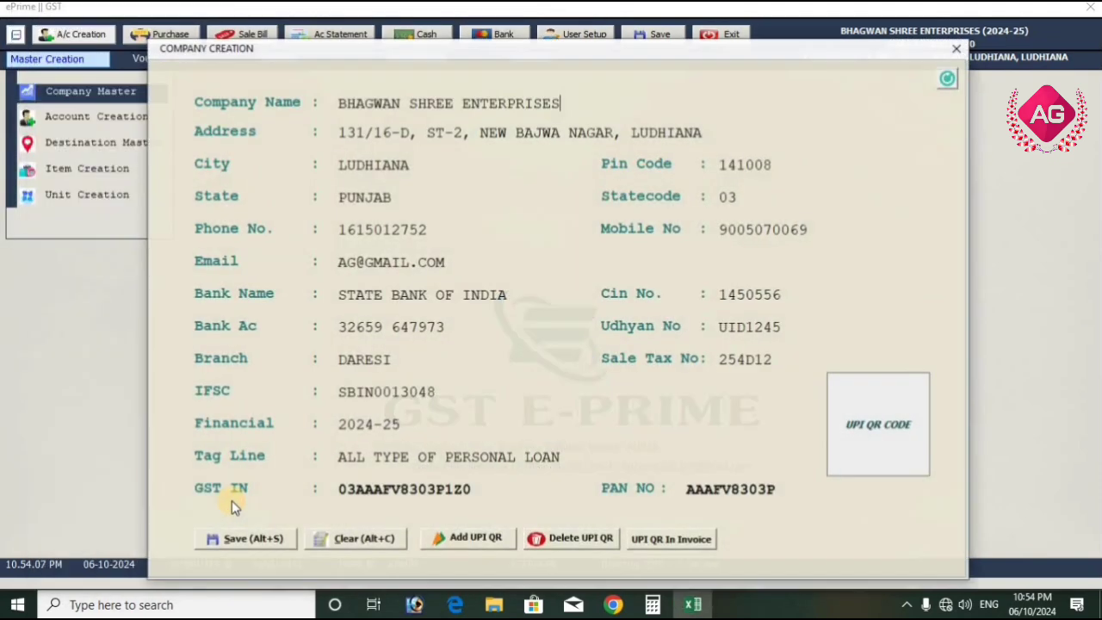
# Rename the company to AG ENTERPRISES and enter its new street address
pyautogui.moveTo(563, 106); pyautogui.dragTo(368, 108)
pyautogui.write('AG E')
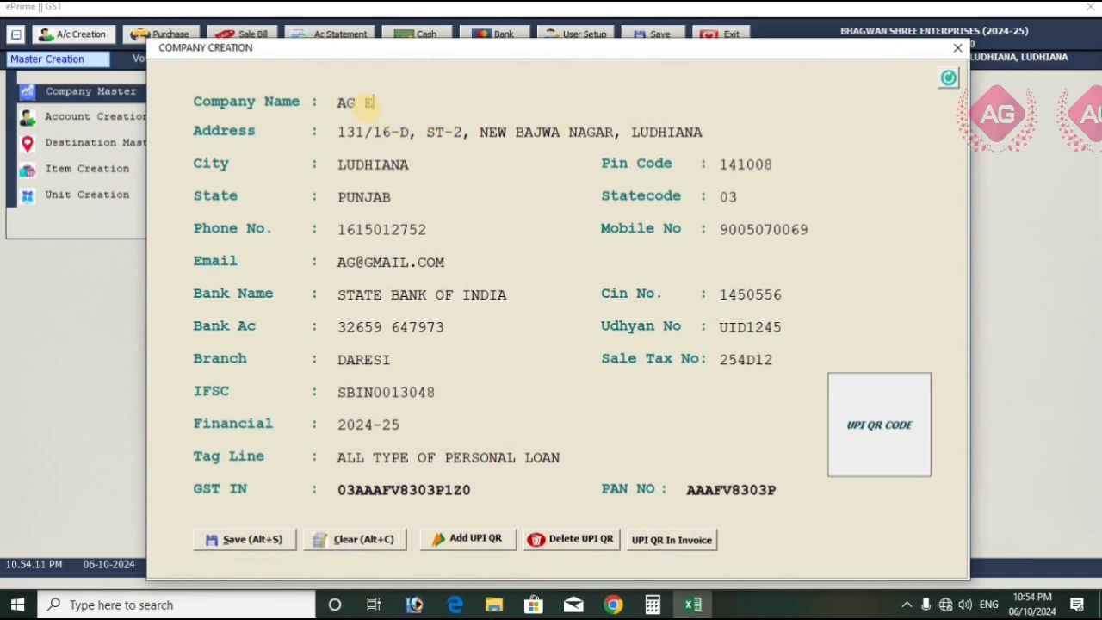
pyautogui.write('NTERPRISES')
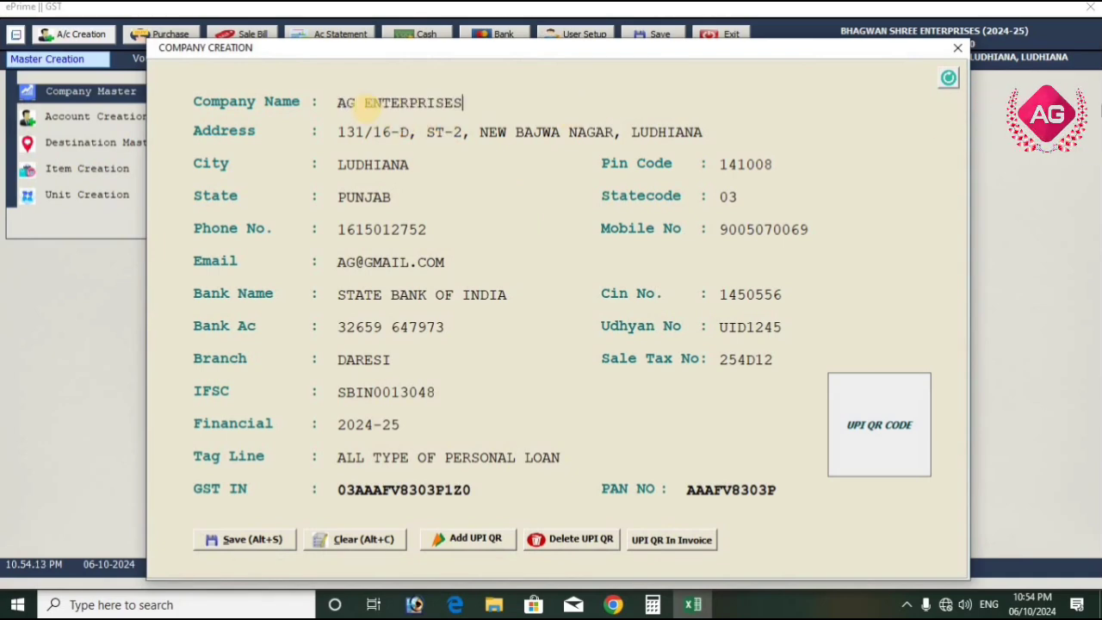
pyautogui.press('Return')
pyautogui.write('N')
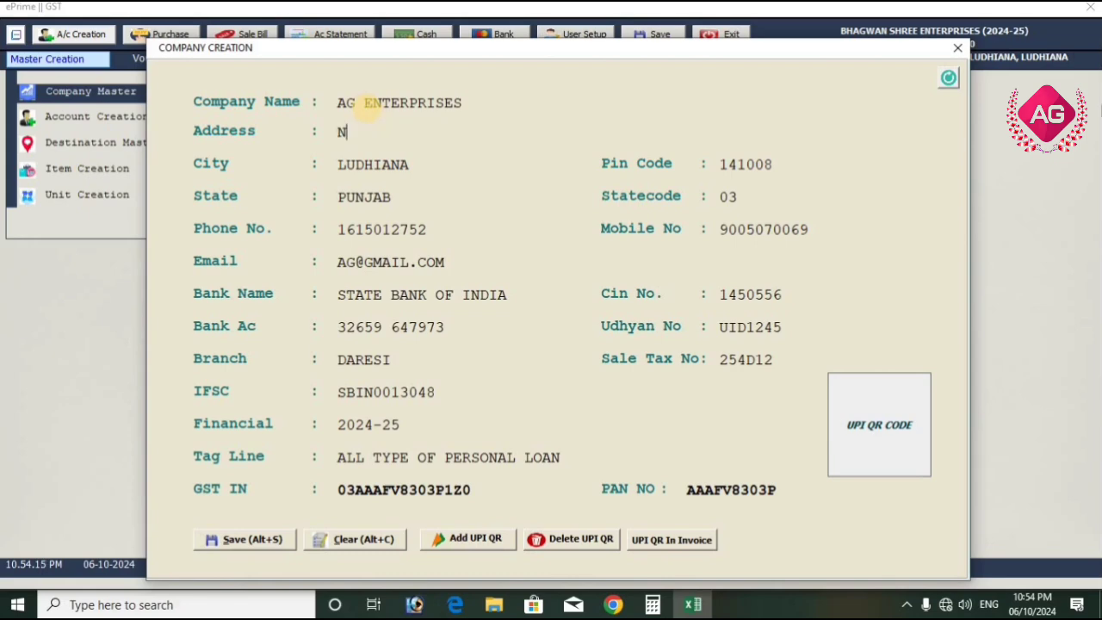
pyautogui.write('EAR RAILWAY CROSSING')
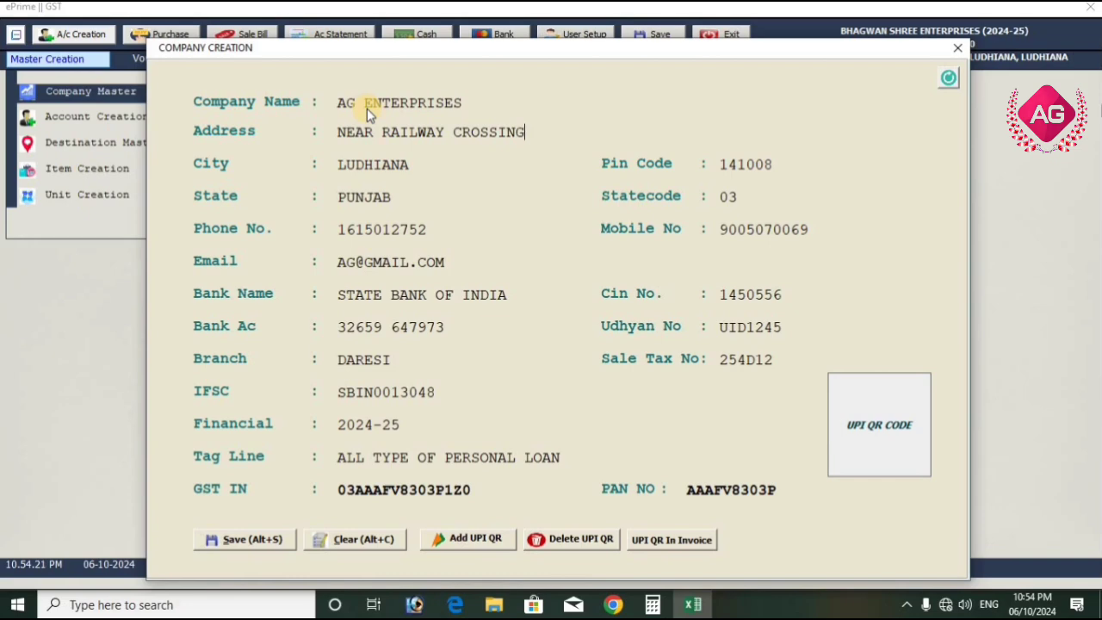
pyautogui.press('Return')
# Choose KANPUR as the company's city and enter the matching postal code
pyautogui.write('KANPU')
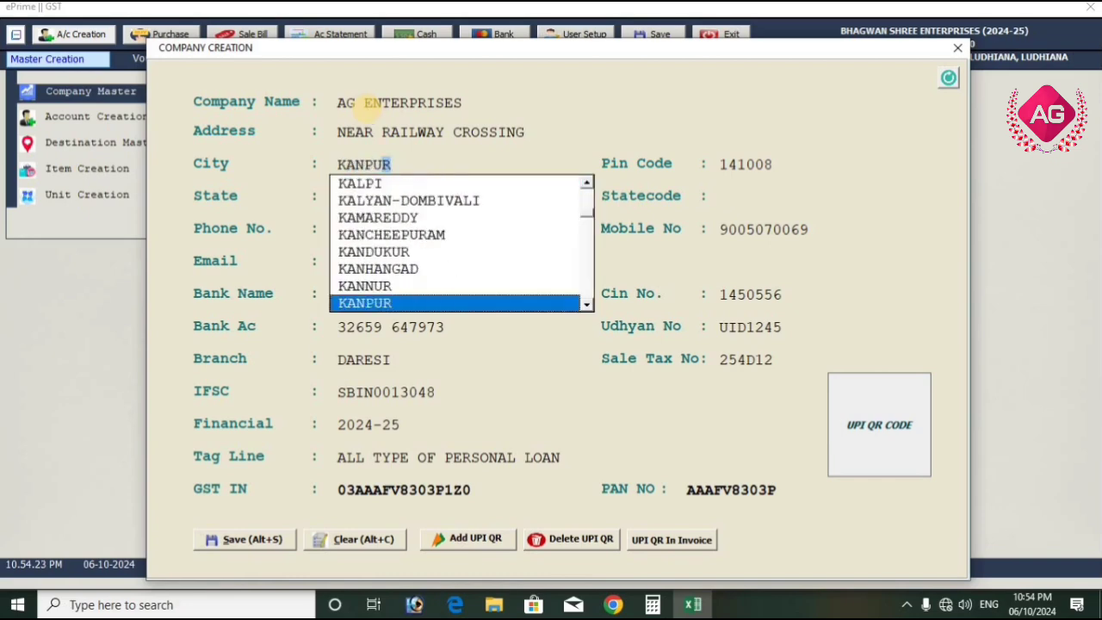
pyautogui.write('R')
pyautogui.press('Return')
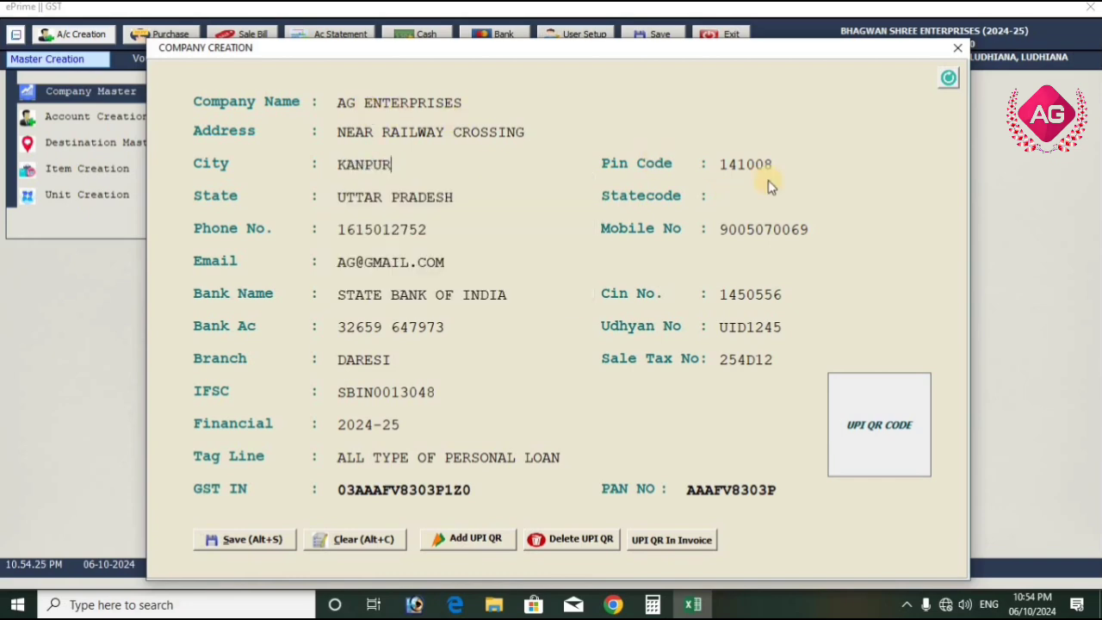
pyautogui.press('Return')
pyautogui.write('209866')
# Save the updated company record and close the company form
pyautogui.click(262, 540)
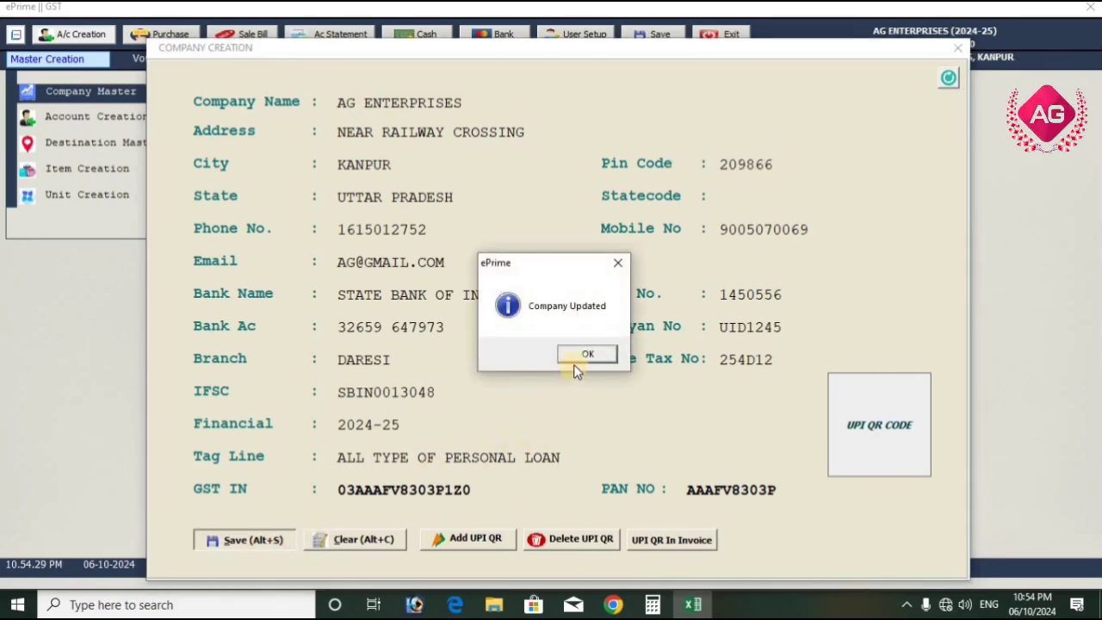
pyautogui.click(576, 355)
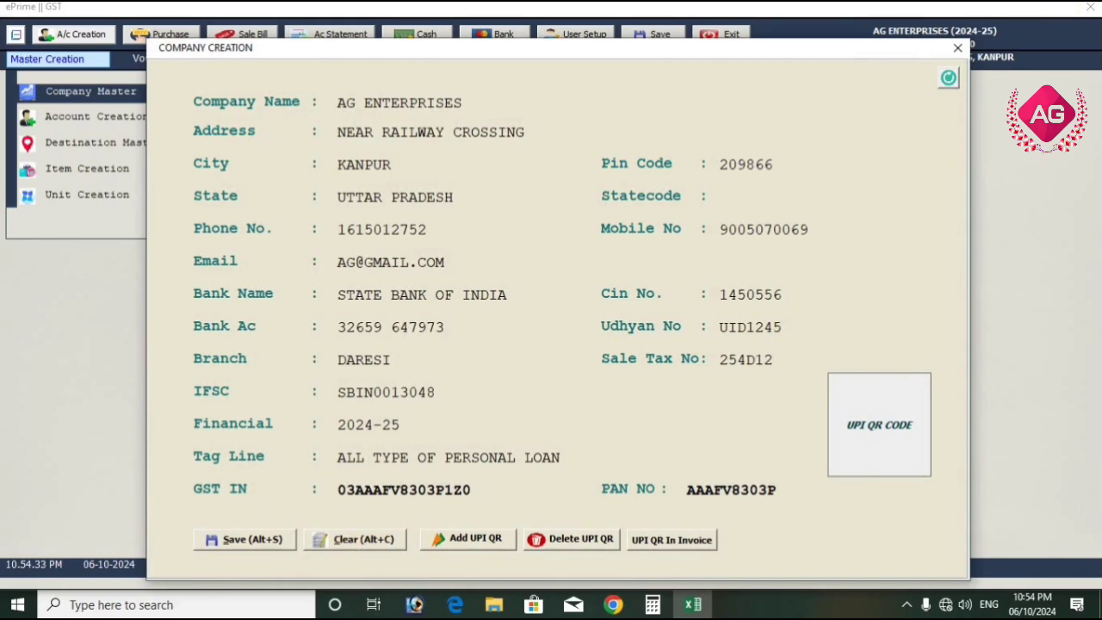
pyautogui.click(957, 48)
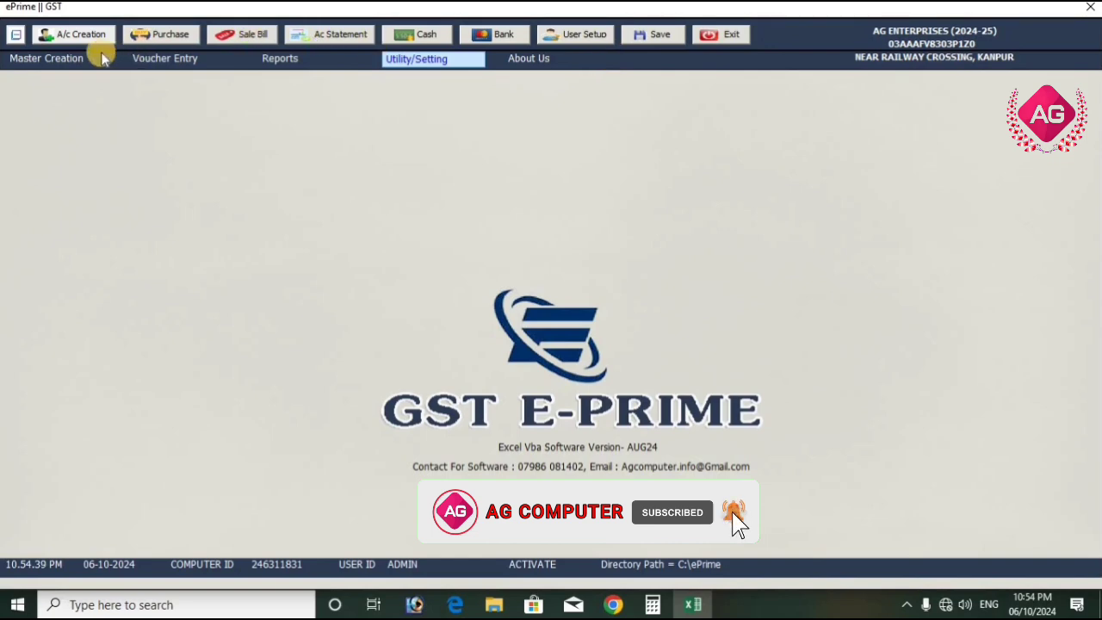
# Open the Account Creation form and bring up the list of existing accounts
pyautogui.click(62, 67)
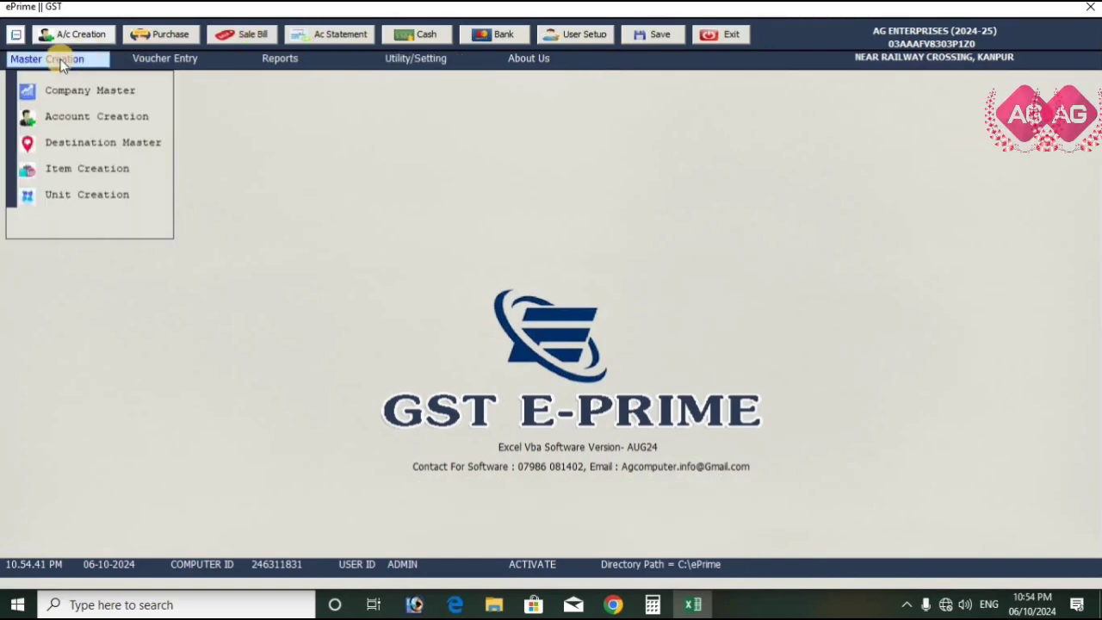
pyautogui.click(83, 120)
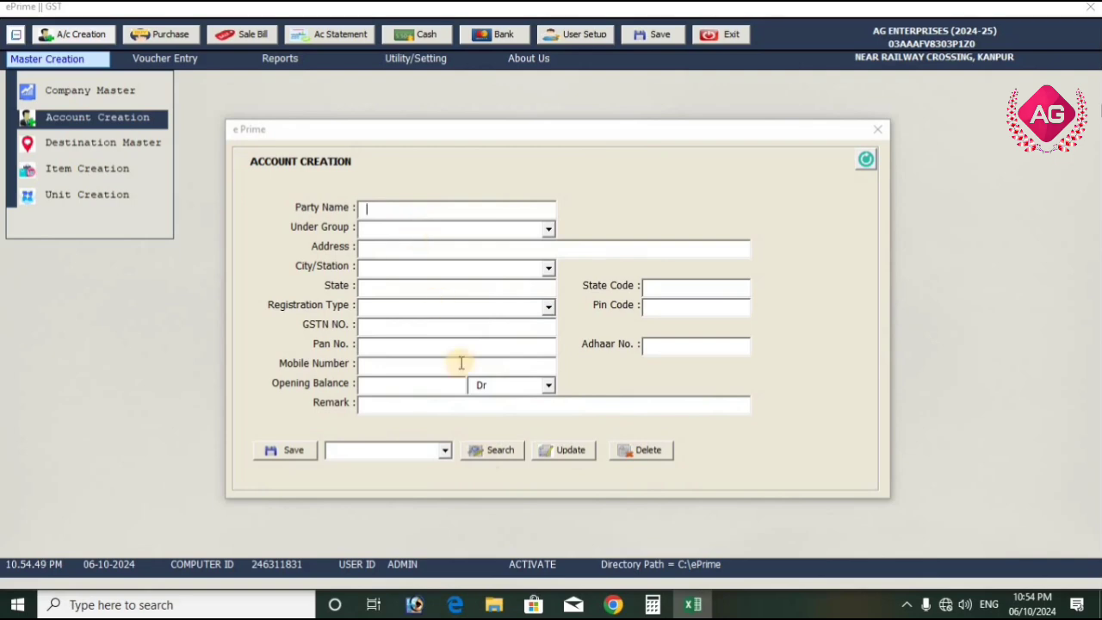
pyautogui.click(444, 451)
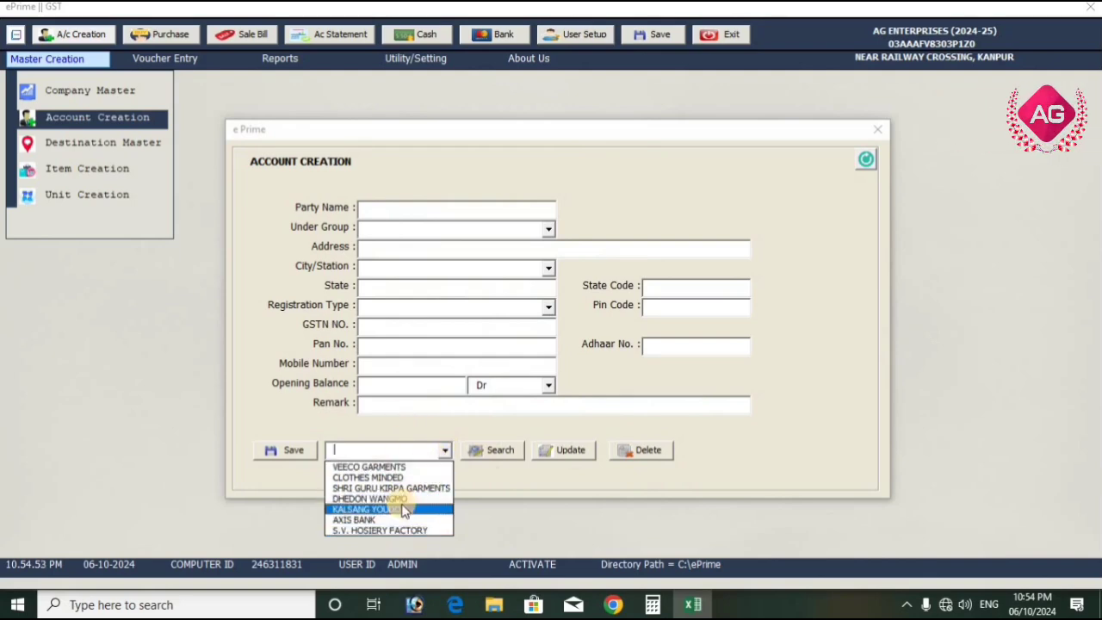
# Create and save an account for HDFC BANK under the BANK group, and check it in the existing accounts list
pyautogui.click(450, 209)
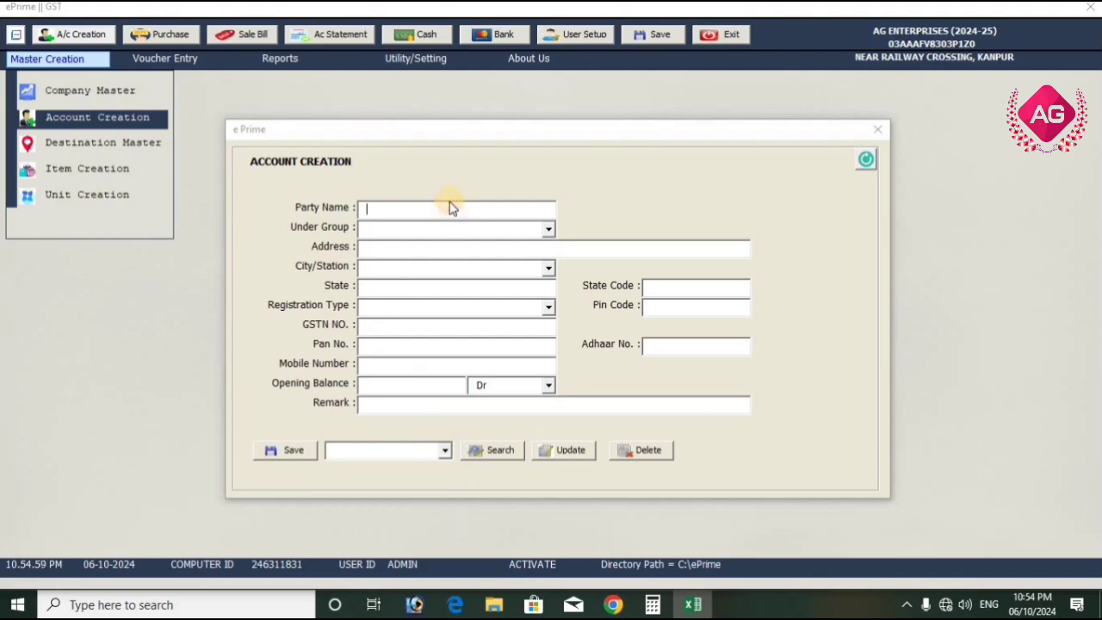
pyautogui.write('HDFC BANK')
pyautogui.press('Tab')
pyautogui.write('B')
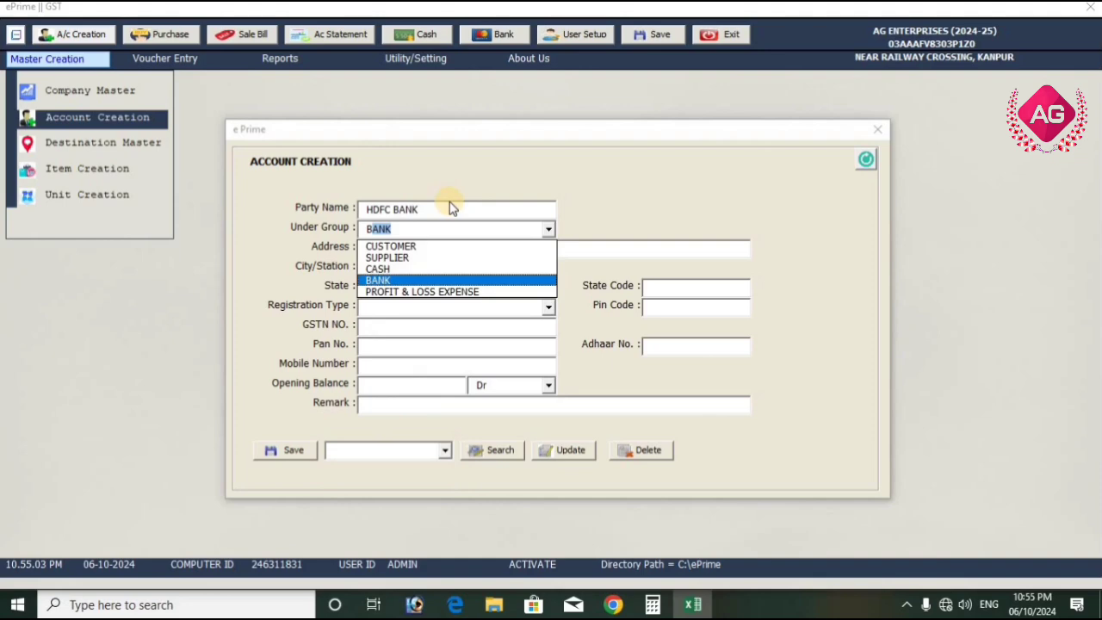
pyautogui.click(450, 204)
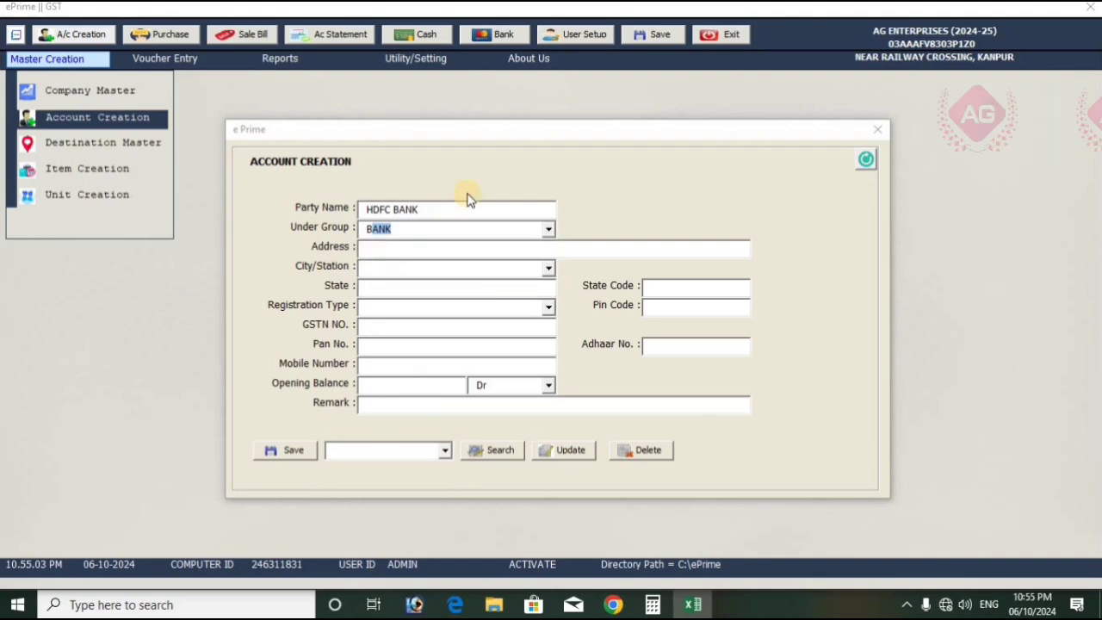
pyautogui.click(293, 452)
pyautogui.click(560, 344)
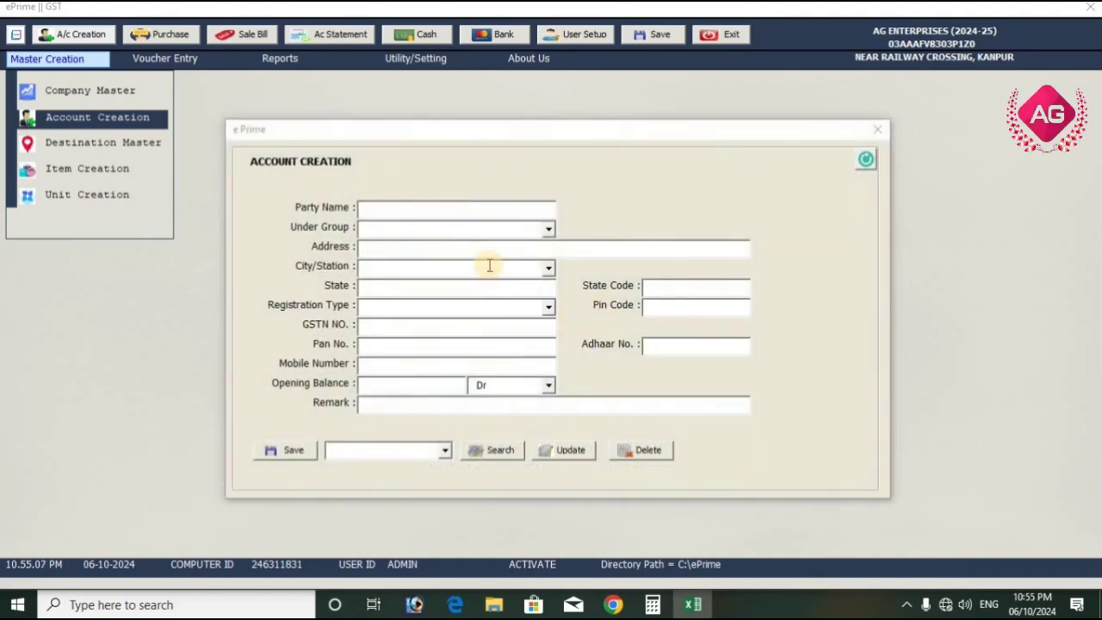
pyautogui.click(444, 452)
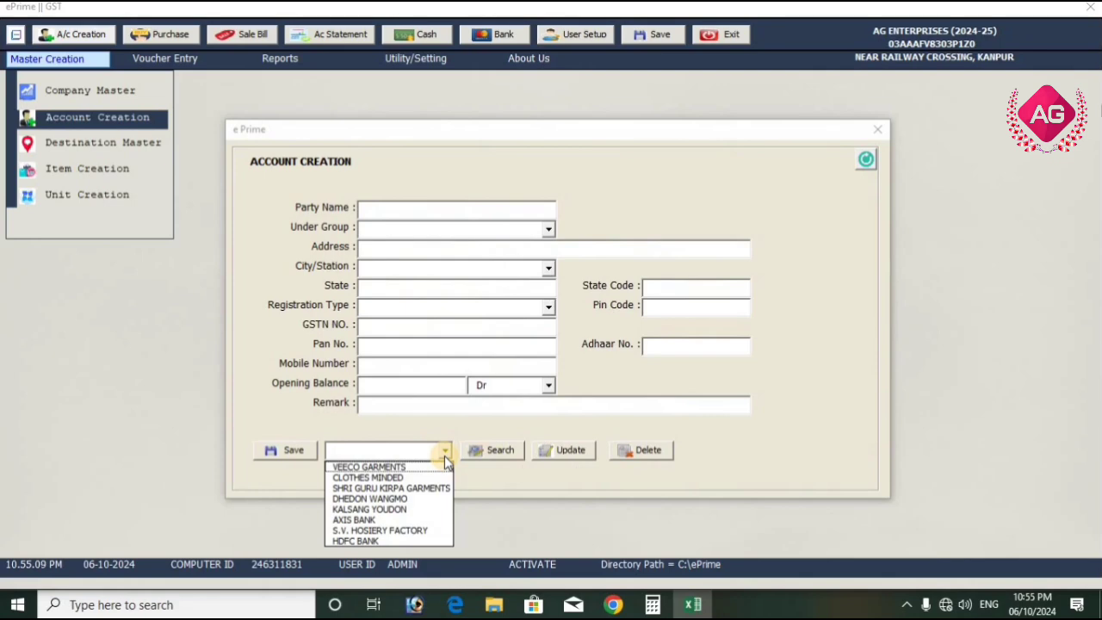
# Start a new account with the party name ASHISH KNITWEAR under the CUSTOMER group
pyautogui.click(450, 216)
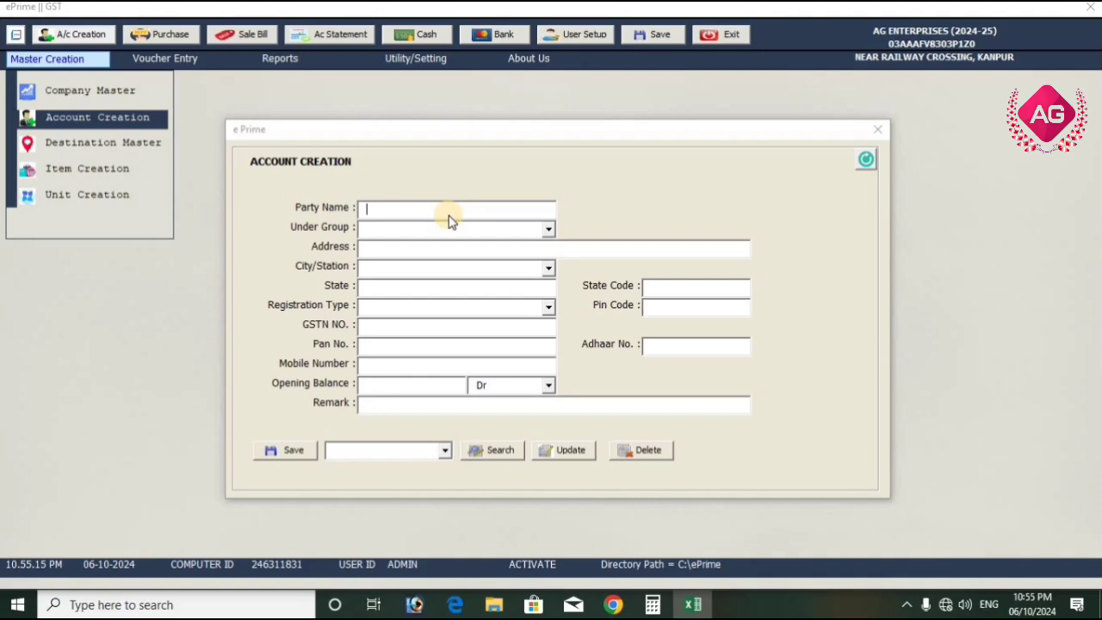
pyautogui.write('ASHI')
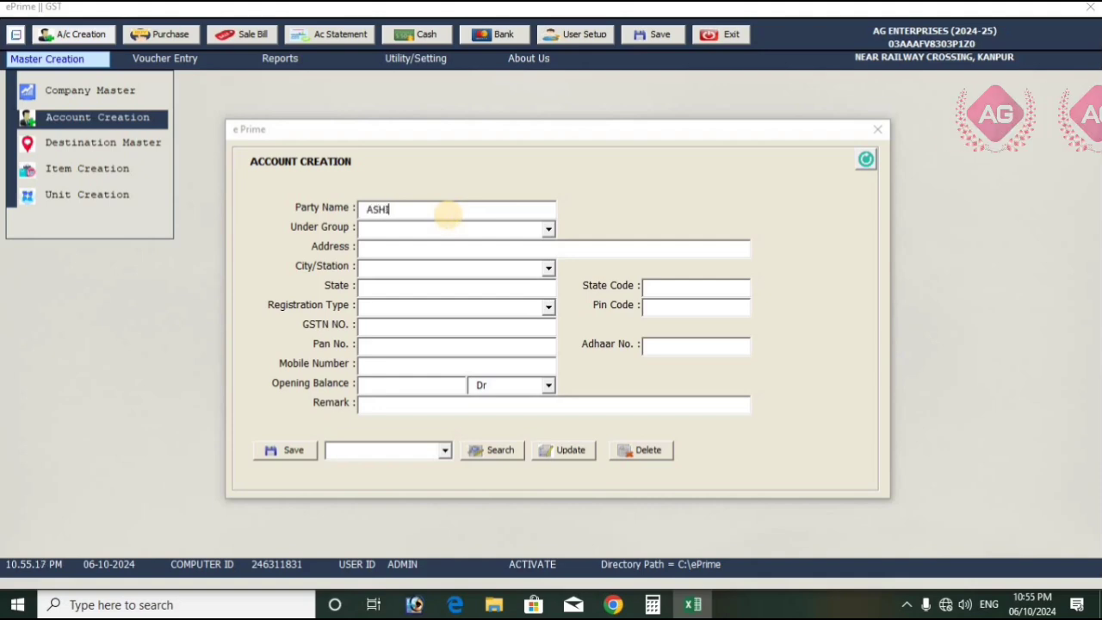
pyautogui.write('SH KN')
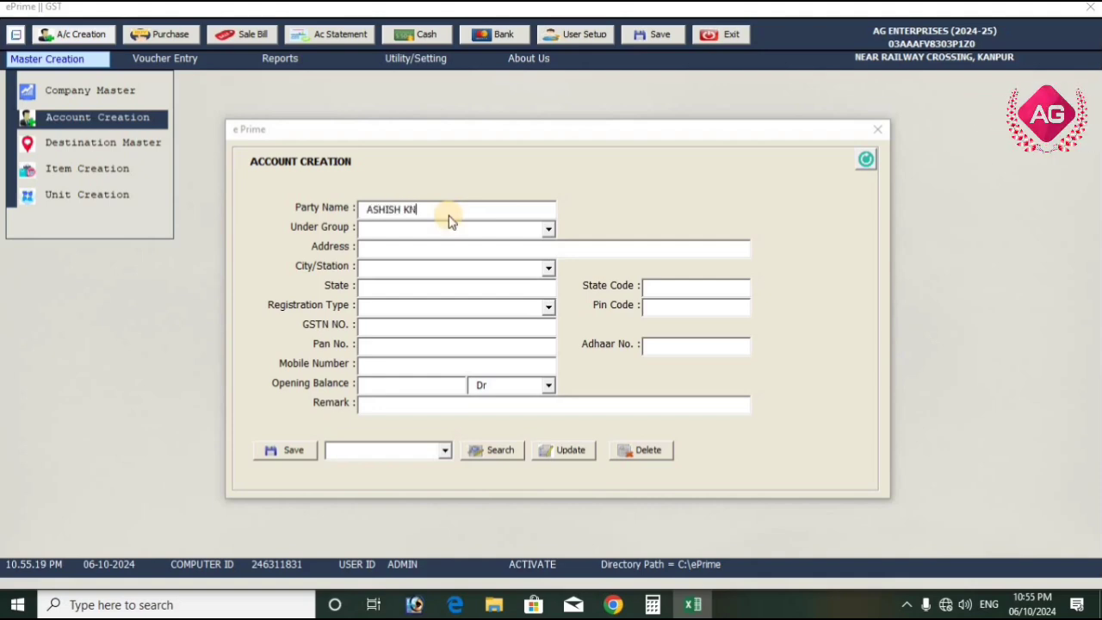
pyautogui.write('ITWEAR')
pyautogui.press('Return')
pyautogui.write('CUSTOMER')
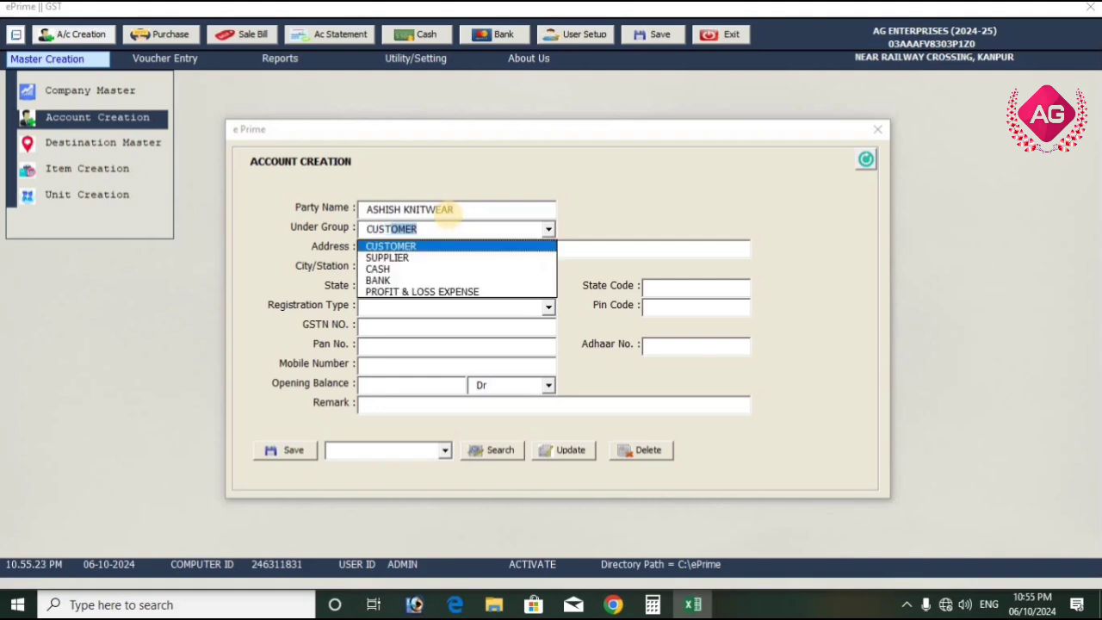
pyautogui.press('Return')
pyautogui.press('Return')
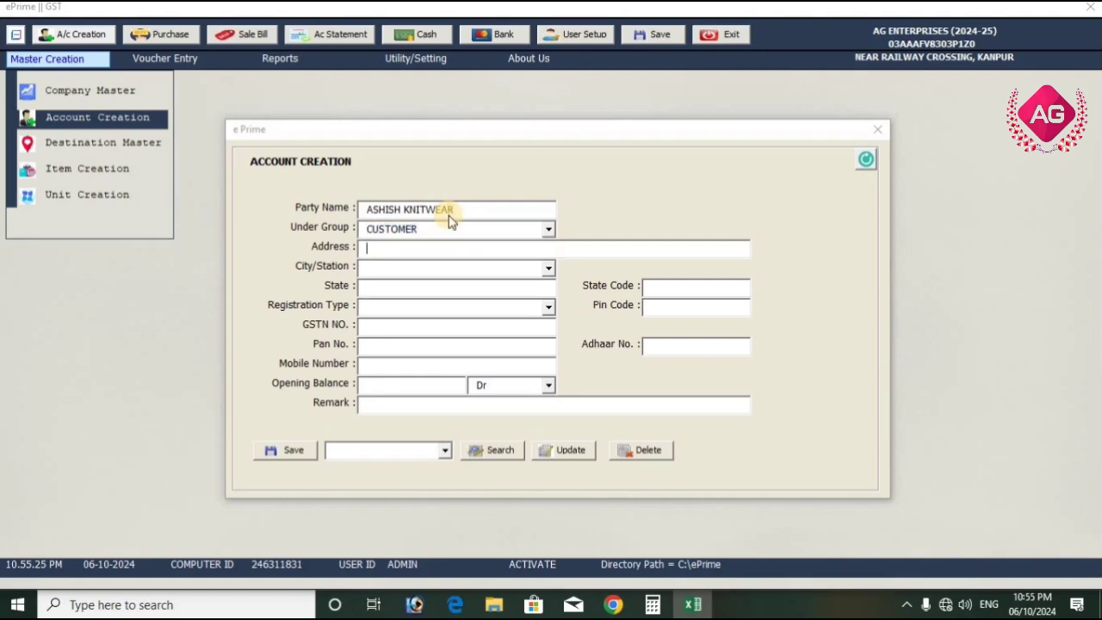
# Enter the customer's street address and choose LUCKNOW as the city
pyautogui.write('Near Pa')
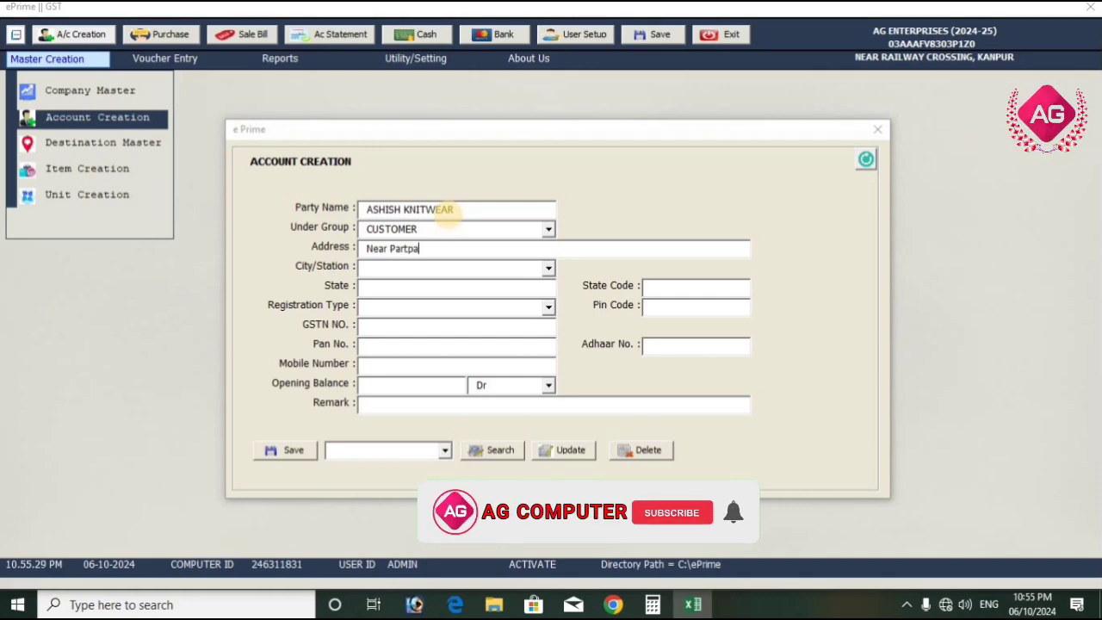
pyautogui.write('rtap Bazar ')
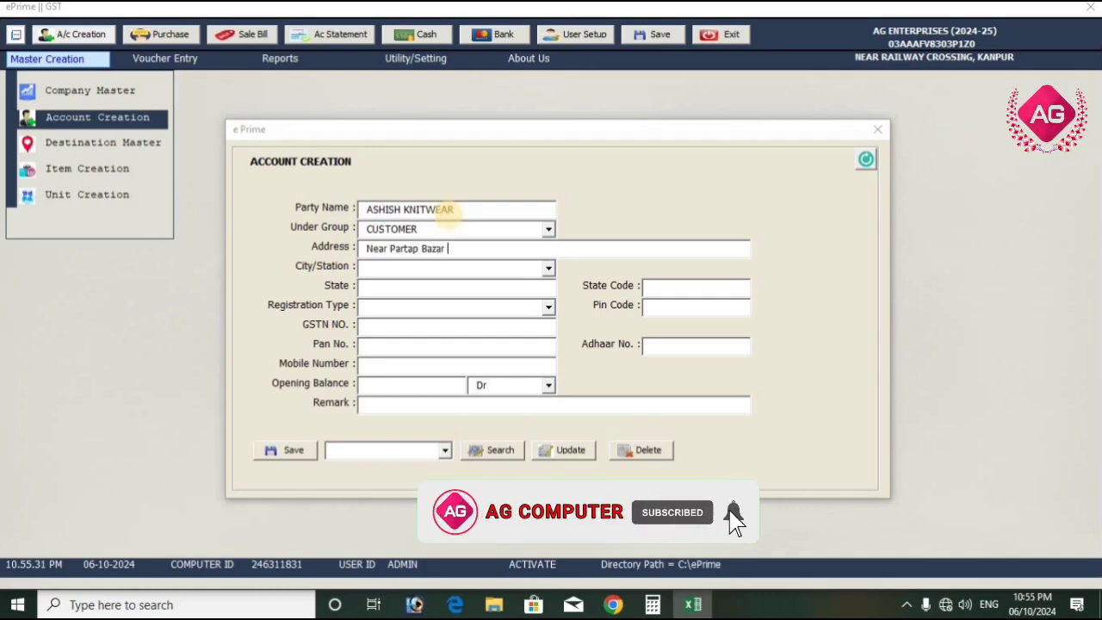
pyautogui.write('Lucknow')
pyautogui.press('Return')
pyautogui.write('luck')
pyautogui.press('Return')
# Set the customer's registration type to Regular and enter its GSTN number
pyautogui.press('Return')
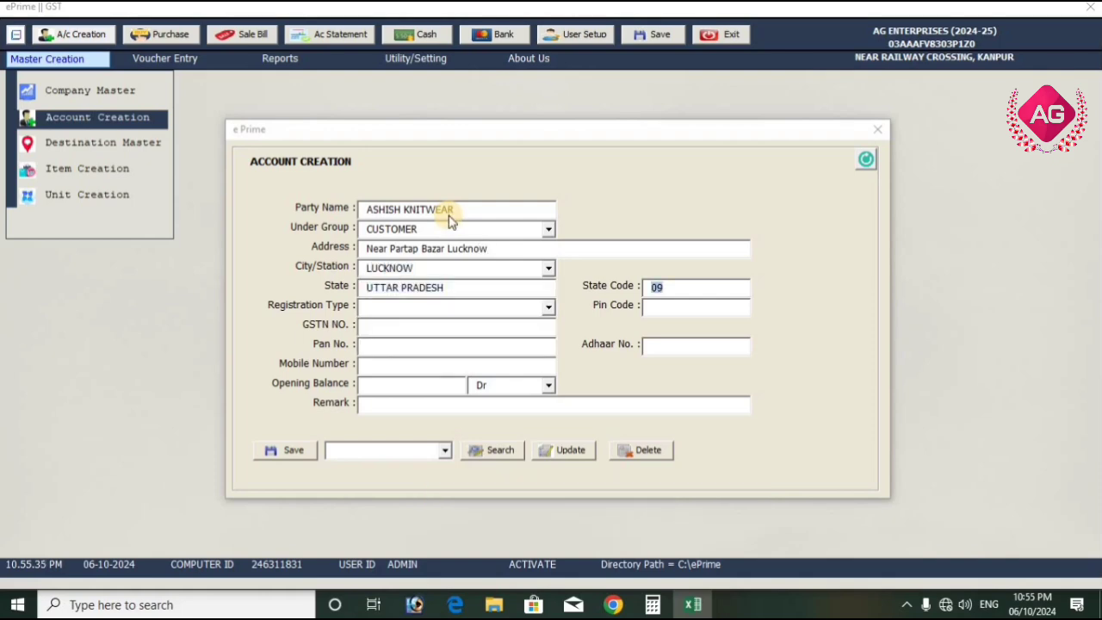
pyautogui.press('Return')
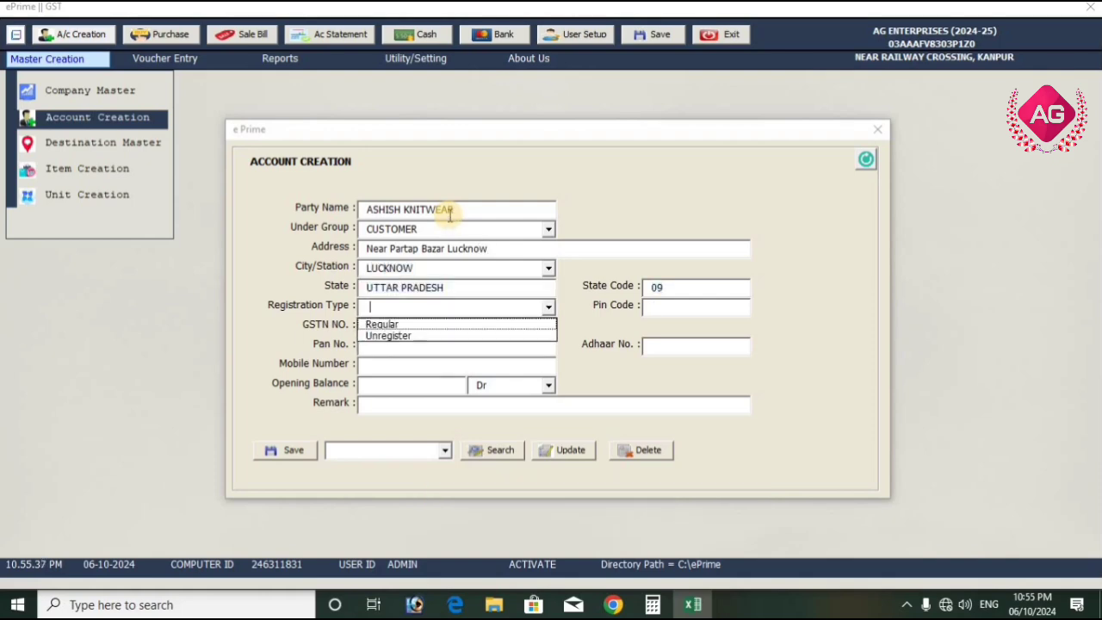
pyautogui.press('Down')
pyautogui.press('Return')
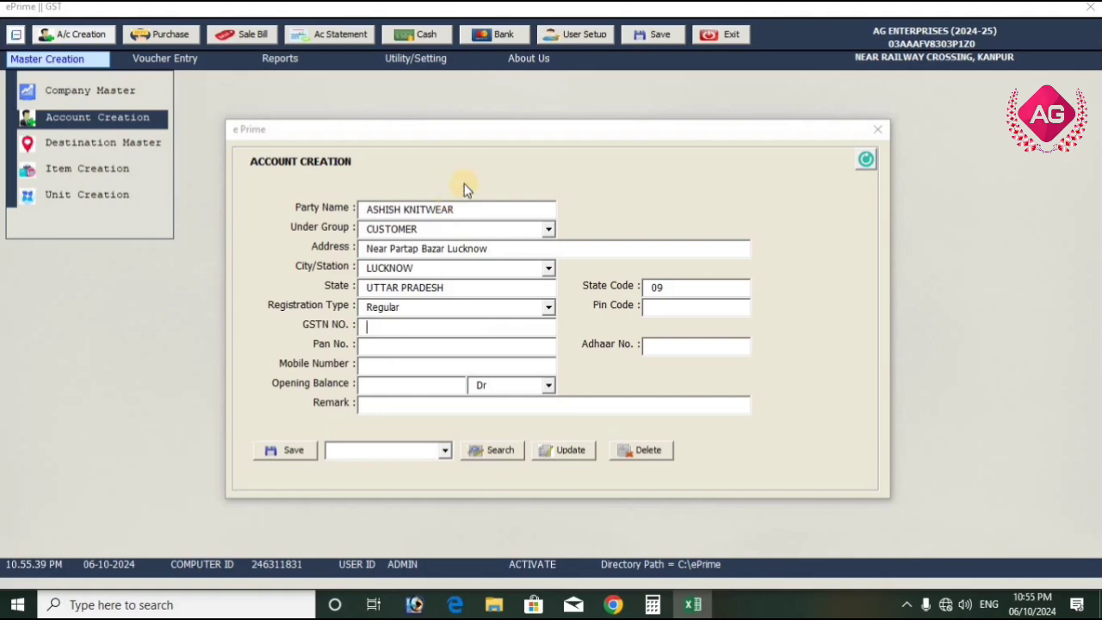
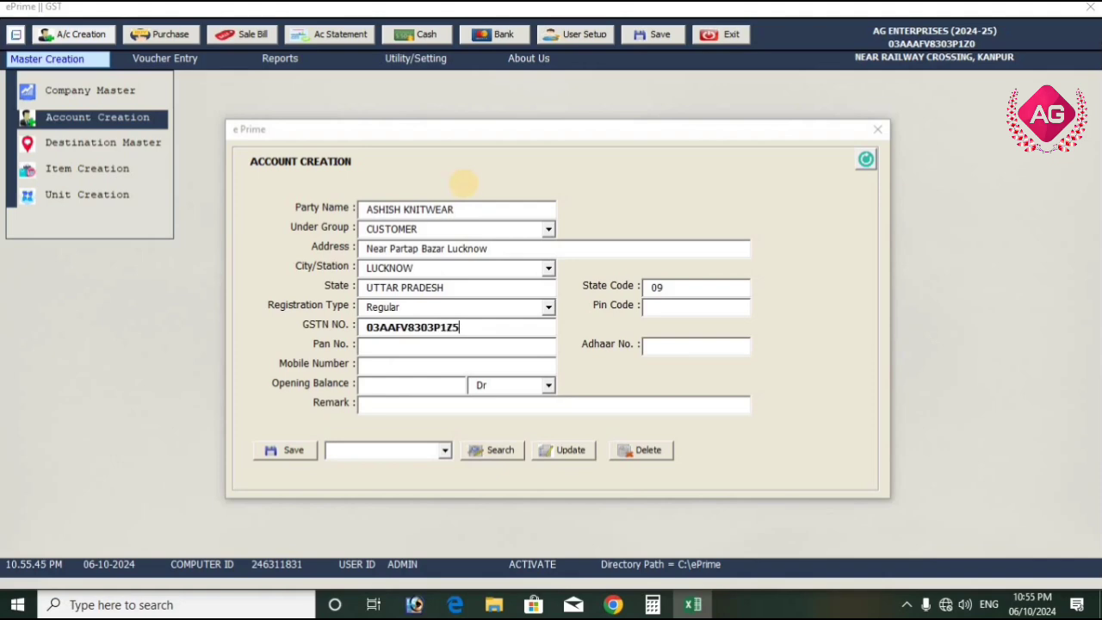
pyautogui.press('Return')
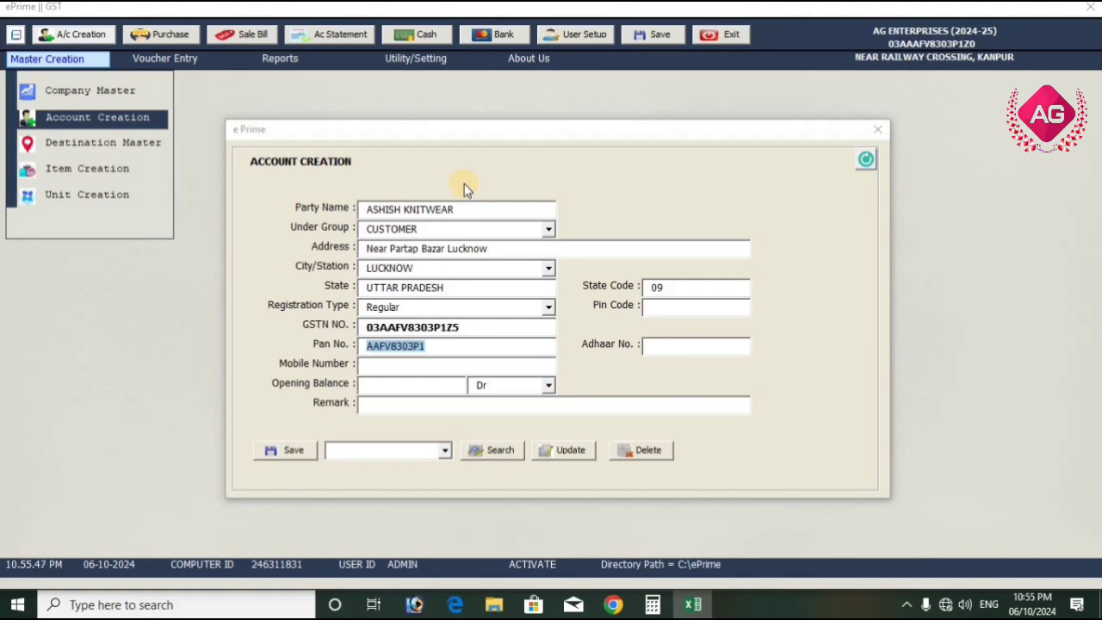
# Enter the customer's mobile number, leave the opening balance blank, and save the ASHISH KNITWEAR account
pyautogui.press('Return')
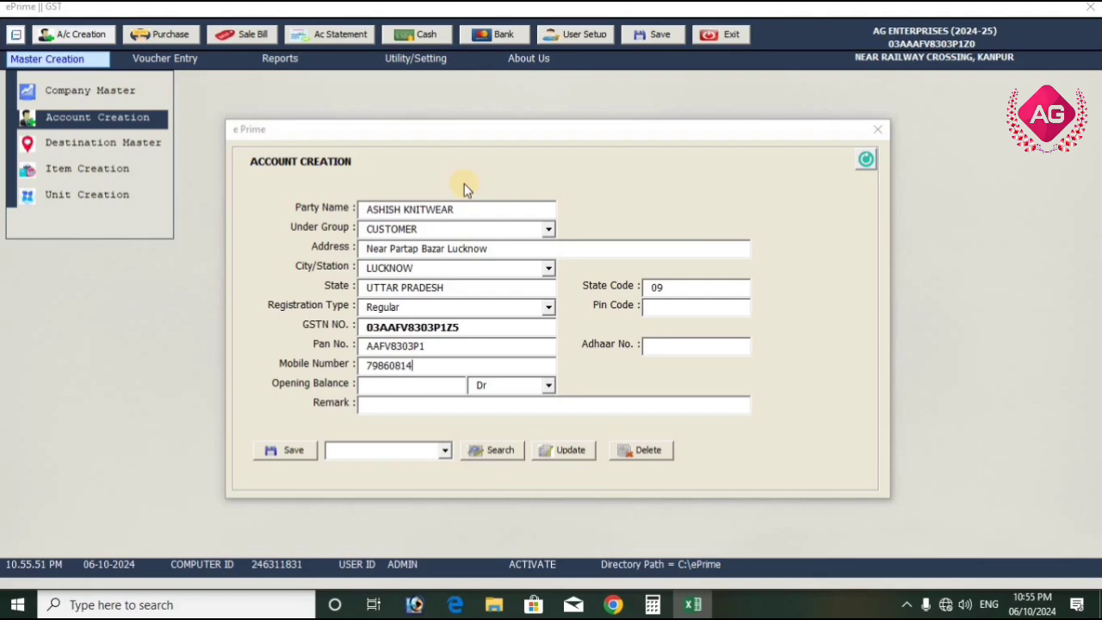
pyautogui.press('Return')
pyautogui.press('Return')
pyautogui.press('Return')
pyautogui.click(287, 454)
pyautogui.click(570, 346)
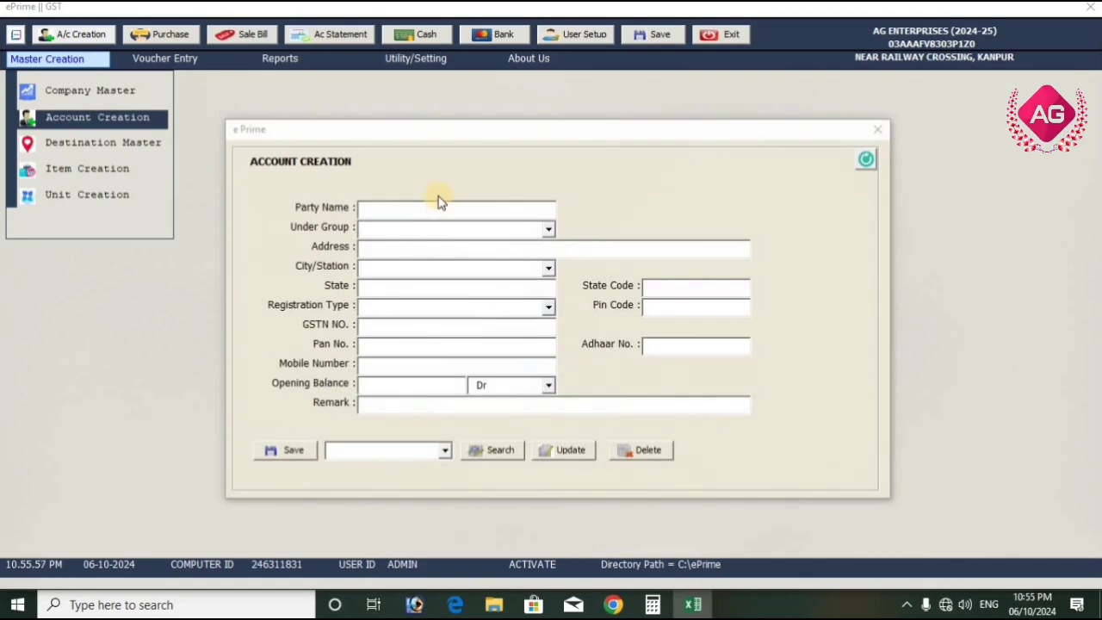
# Start another account with the party name DEV SHREE ENT under the SUPPLIER group
pyautogui.write('DE')
pyautogui.write('V SHREE ENT')
pyautogui.write('SUPPLIER')
pyautogui.press('Return')
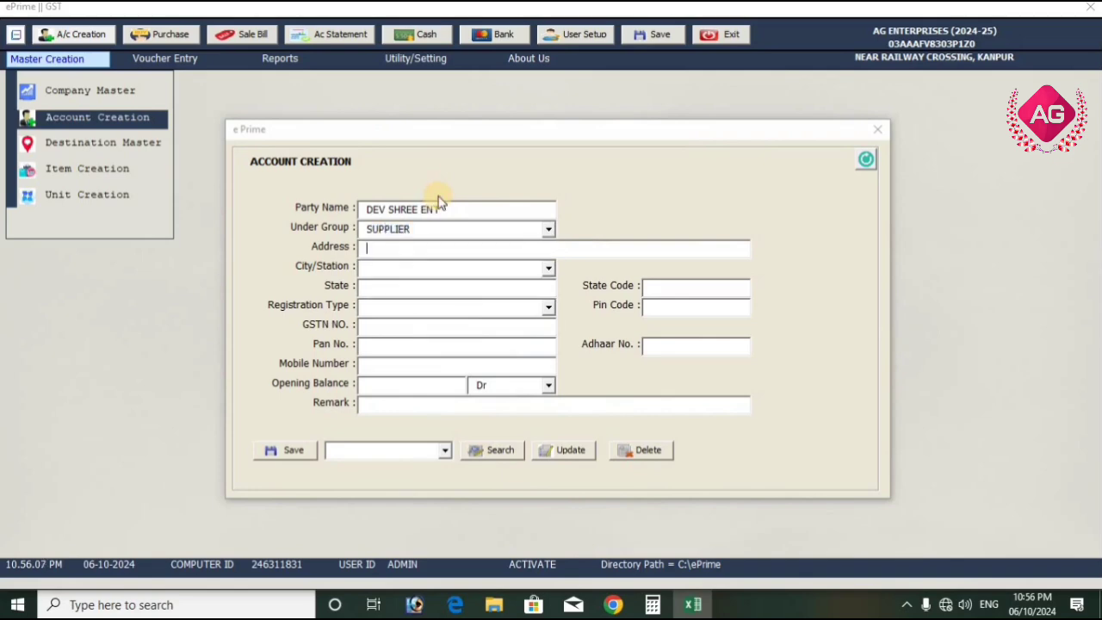
# Fill in the supplier's address and choose KANPUR as its city
pyautogui.write('Kanpur')
pyautogui.write('KANPUR')
pyautogui.press('Return')
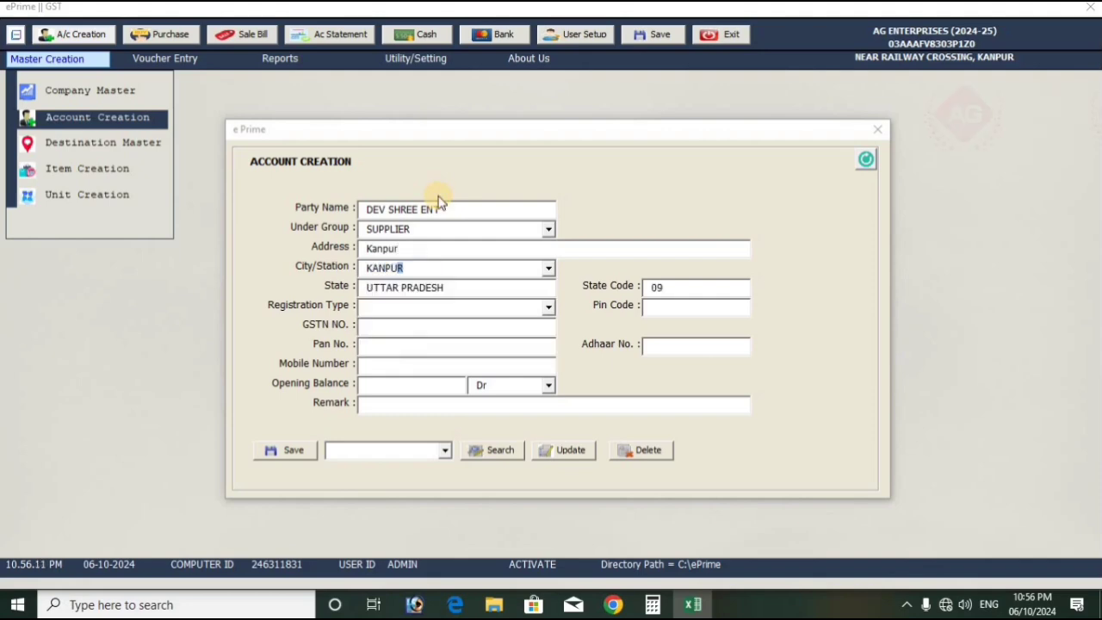
pyautogui.press('Return')
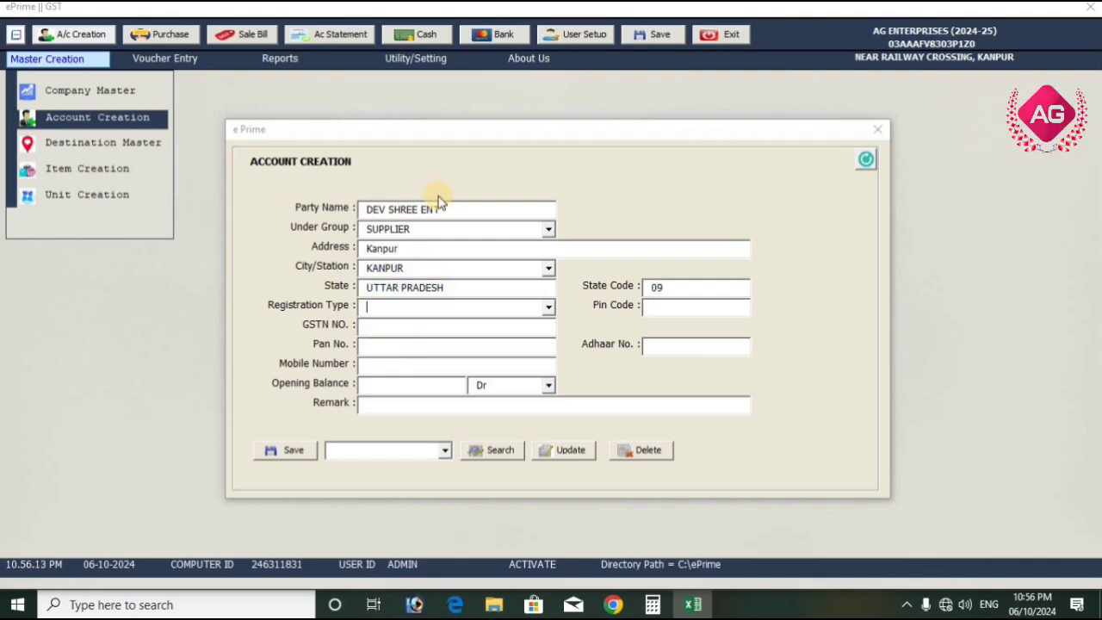
# Set the supplier's registration type to Regular and enter its GSTN number
pyautogui.write('Regular')
pyautogui.press('Return')
pyautogui.click(441, 322)
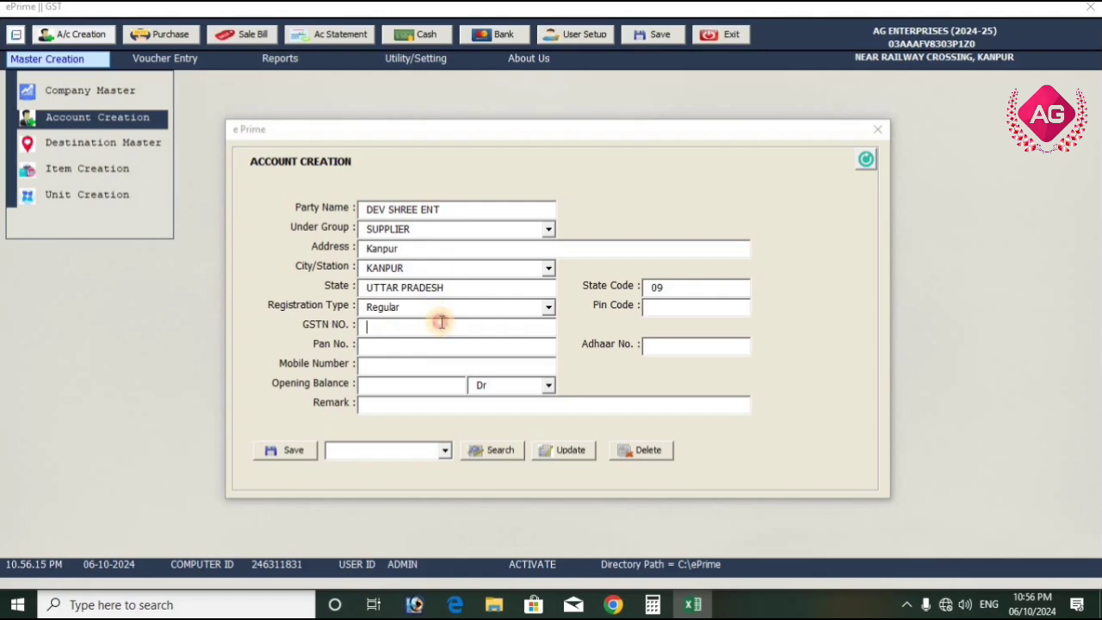
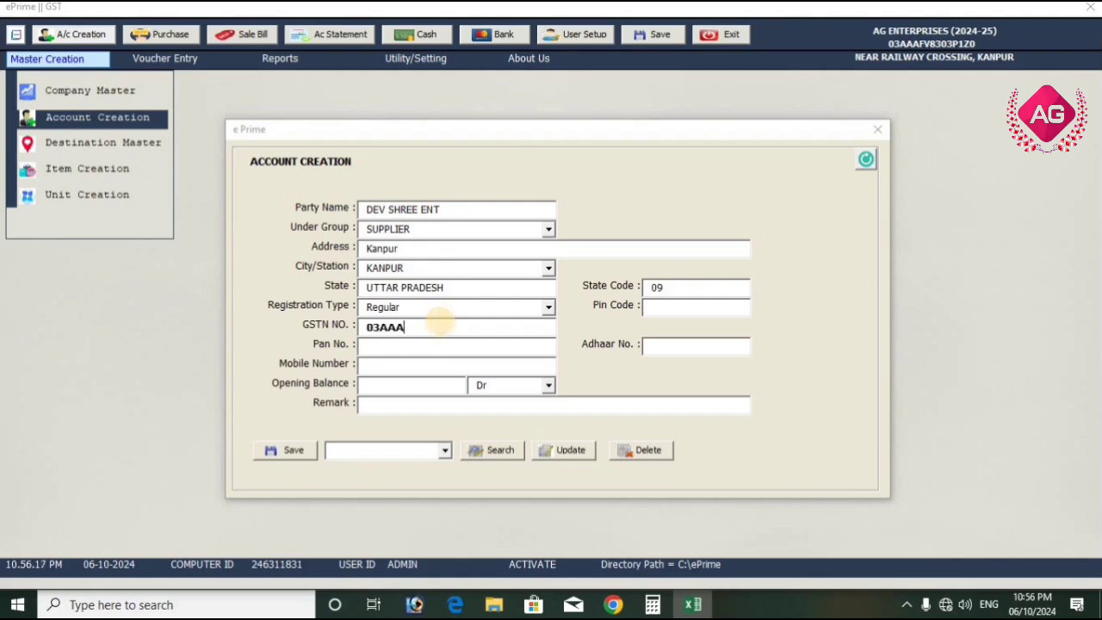
pyautogui.press('Tab')
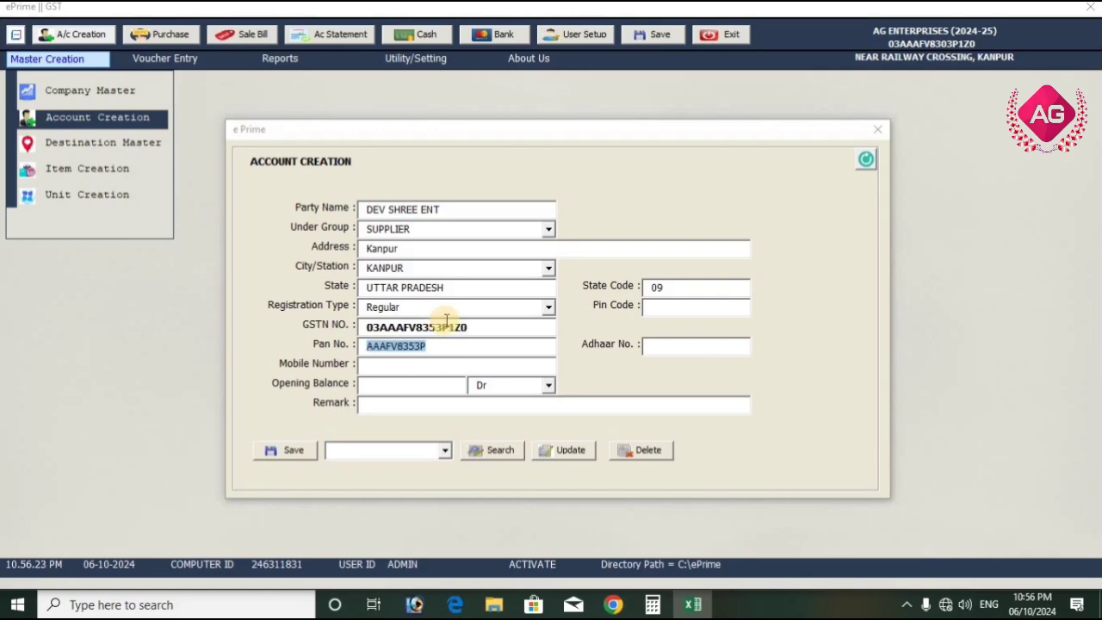
# Enter the supplier's mobile number and save the DEV SHREE ENT account
pyautogui.click(433, 367)
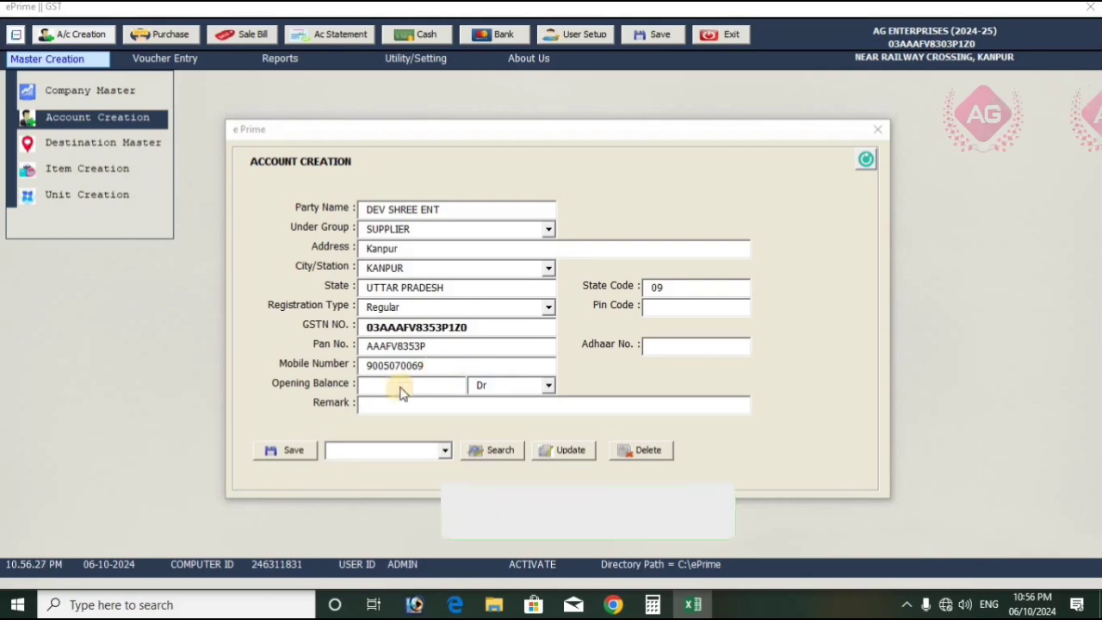
pyautogui.click(287, 449)
pyautogui.click(574, 345)
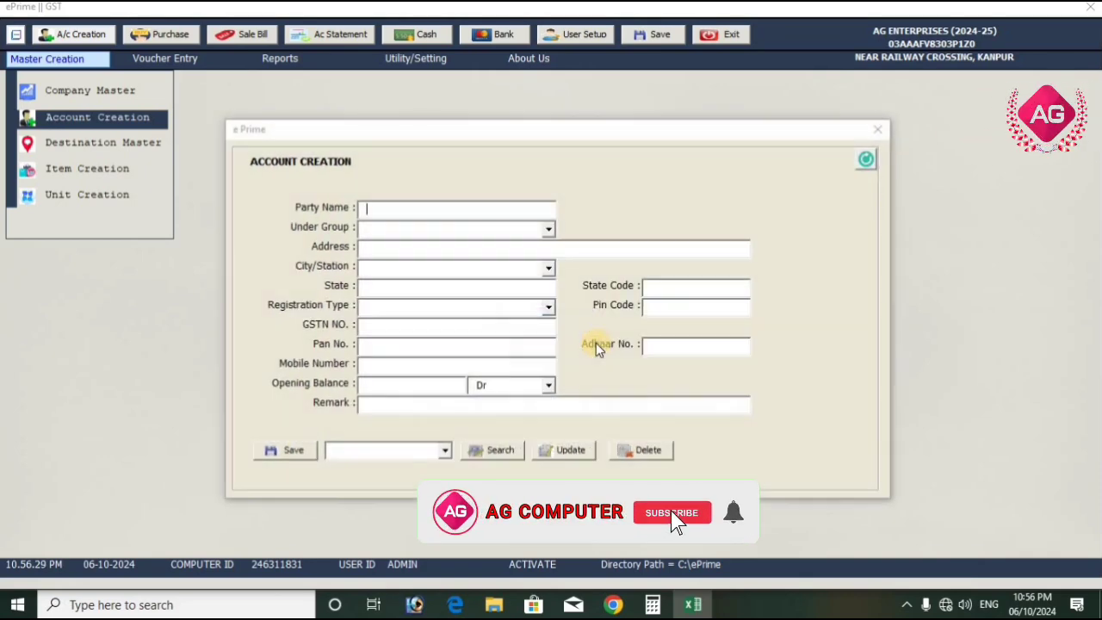
# Close the account form and open the Item Creation form
pyautogui.click(884, 133)
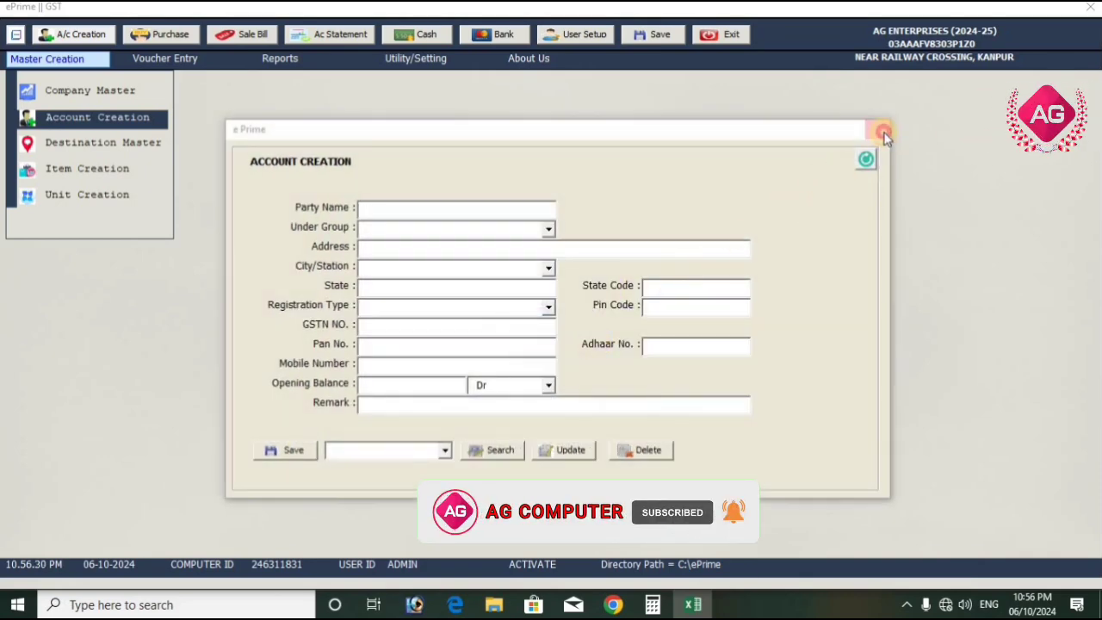
pyautogui.click(47, 58)
pyautogui.click(74, 125)
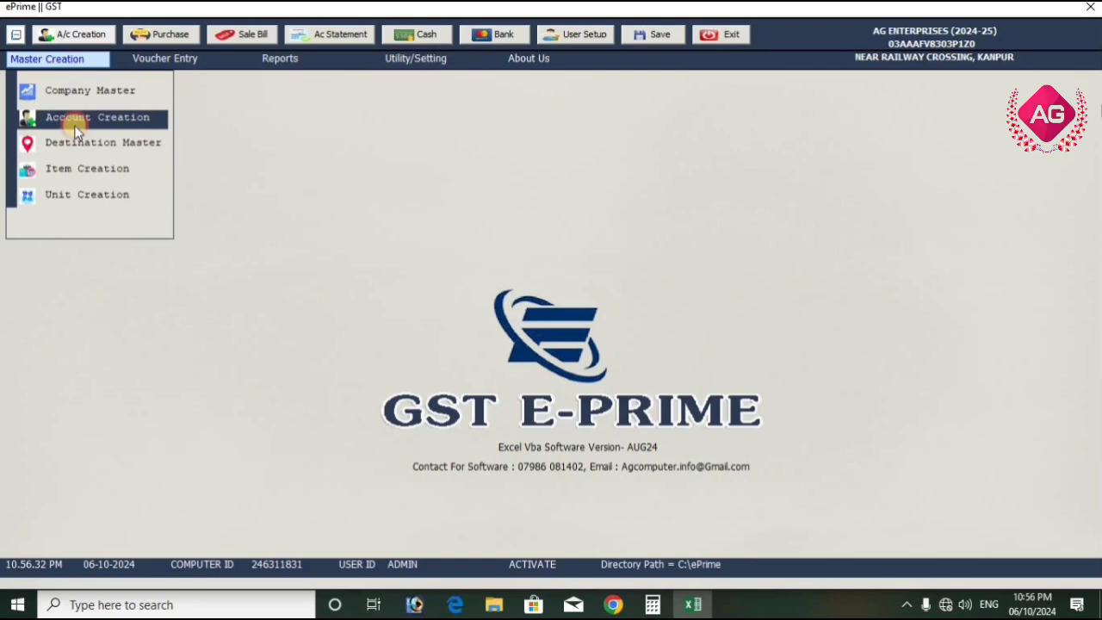
pyautogui.click(90, 169)
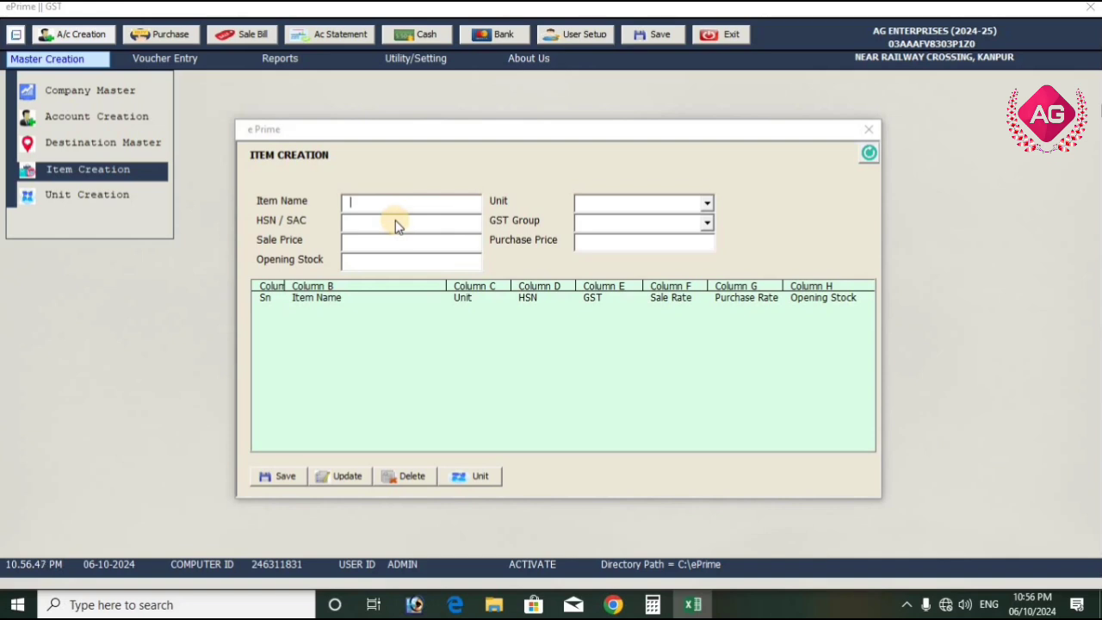
# Enter LADIES TOP as the item name and choose PCS as its unit
pyautogui.write('LADIES TOP')
pyautogui.press('Return')
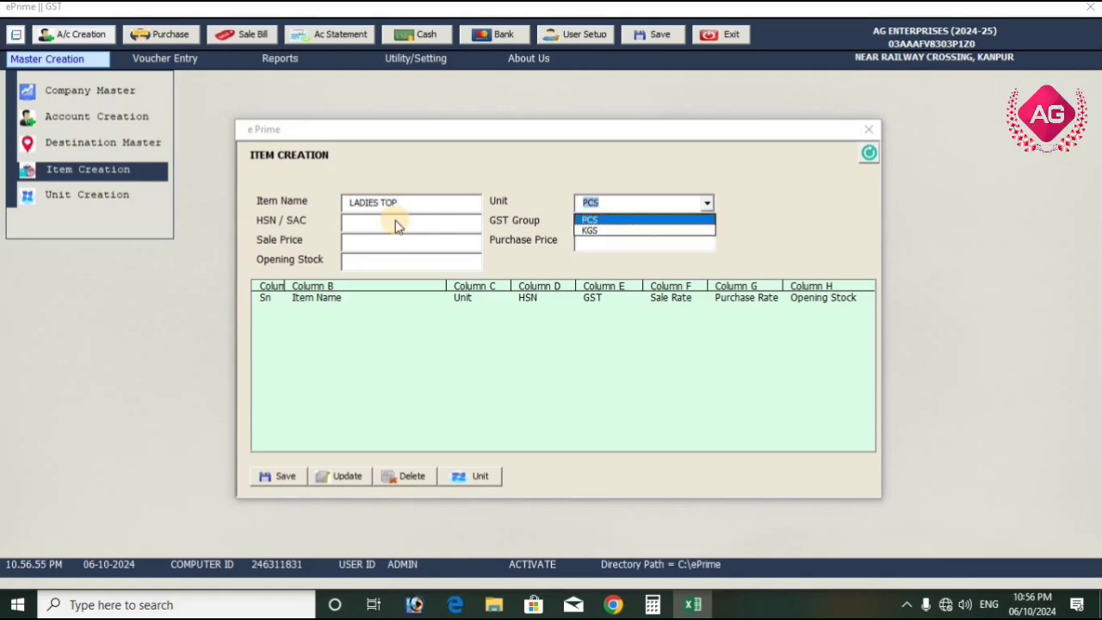
pyautogui.press('Return')
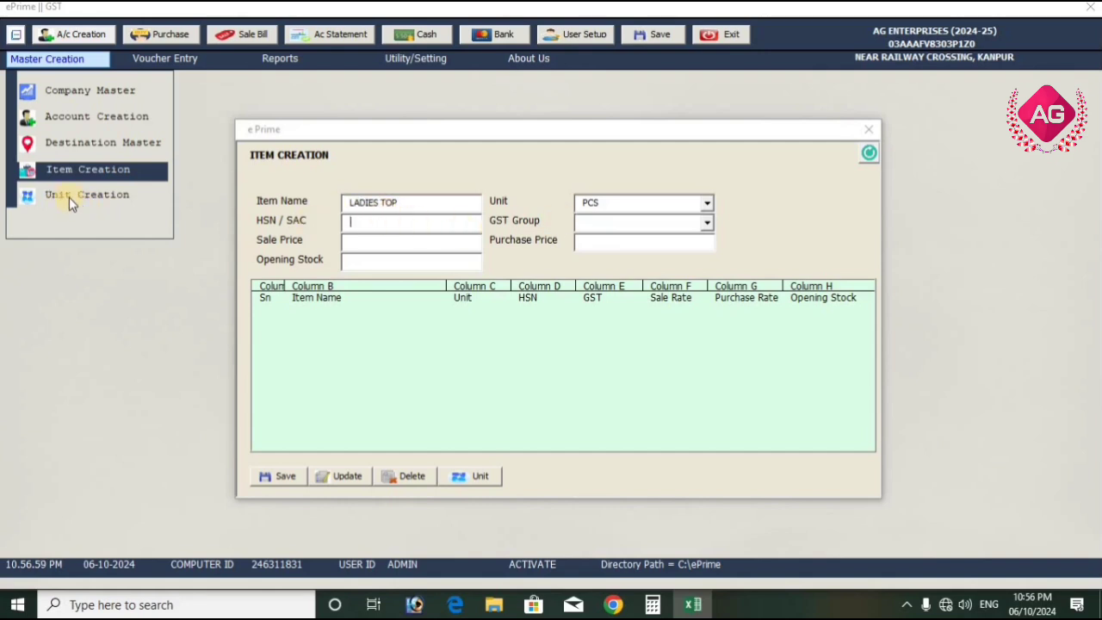
# Set the LADIES TOP item's HSN code to 6110, its GST group to 5% and its opening stock to 50
pyautogui.click(386, 230)
pyautogui.write('6110')
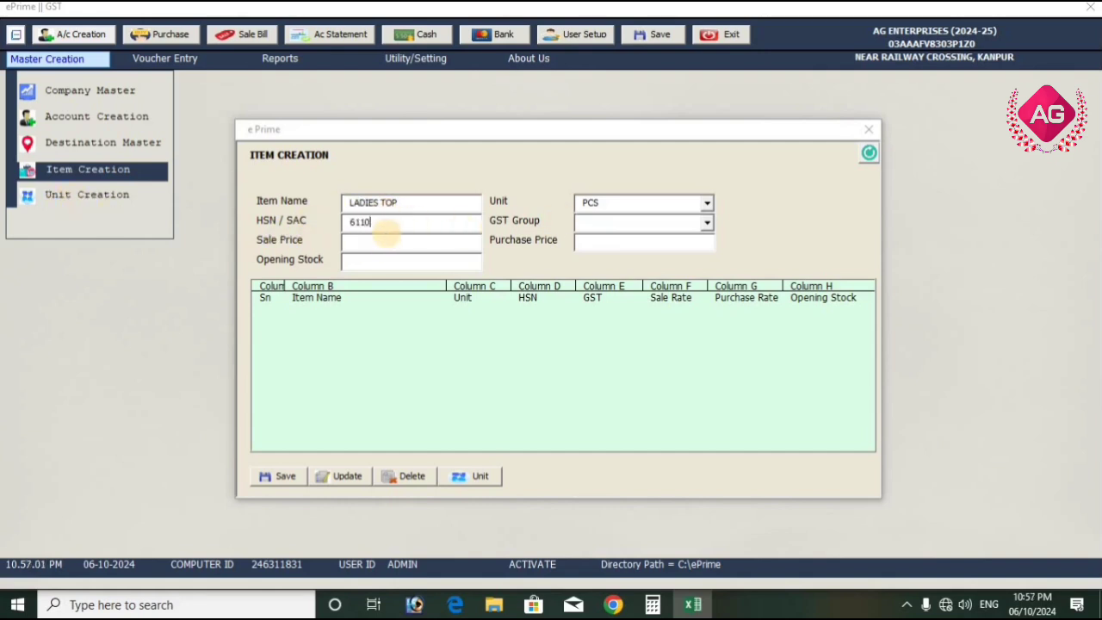
pyautogui.click(705, 222)
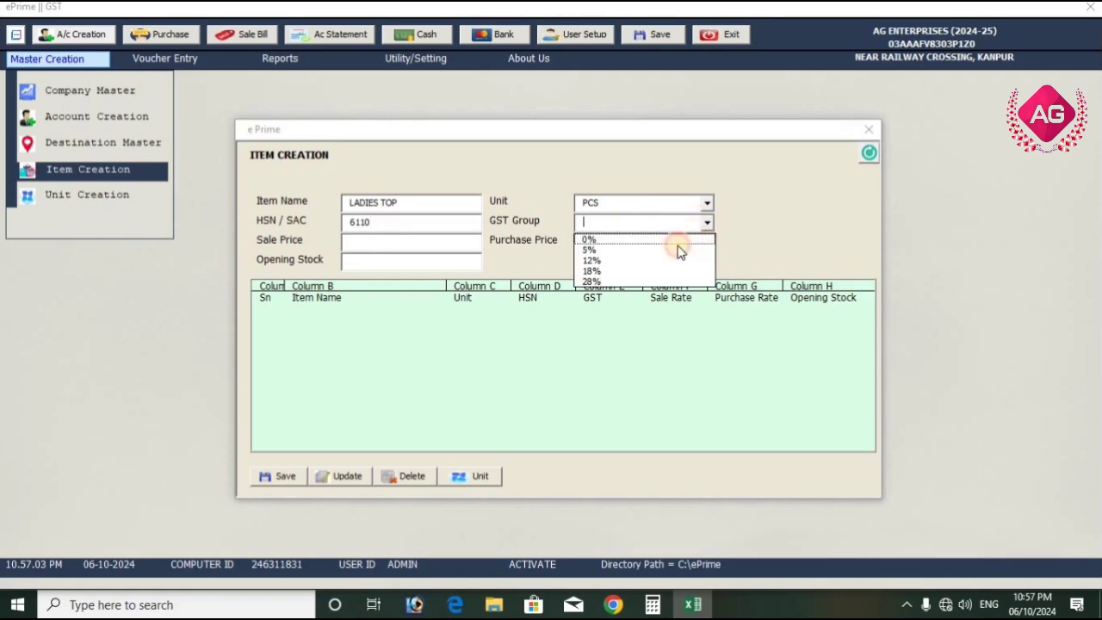
pyautogui.click(676, 248)
pyautogui.click(410, 241)
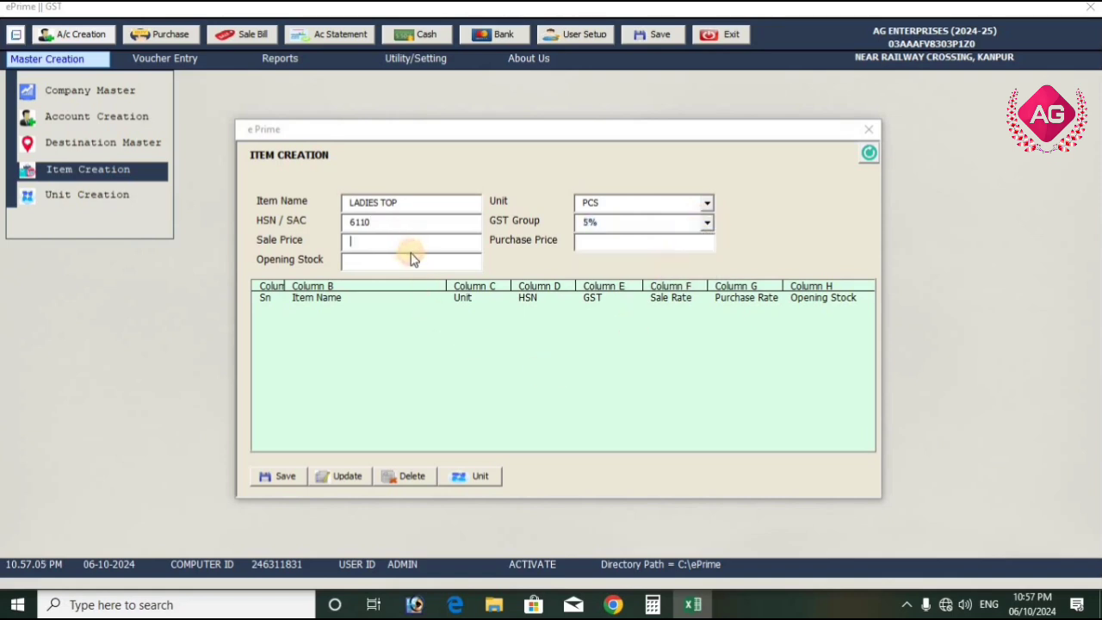
pyautogui.click(410, 259)
pyautogui.write('50')
# Enter a sale price of 600 and a purchase price of 500, and save the LADIES TOP item
pyautogui.click(630, 243)
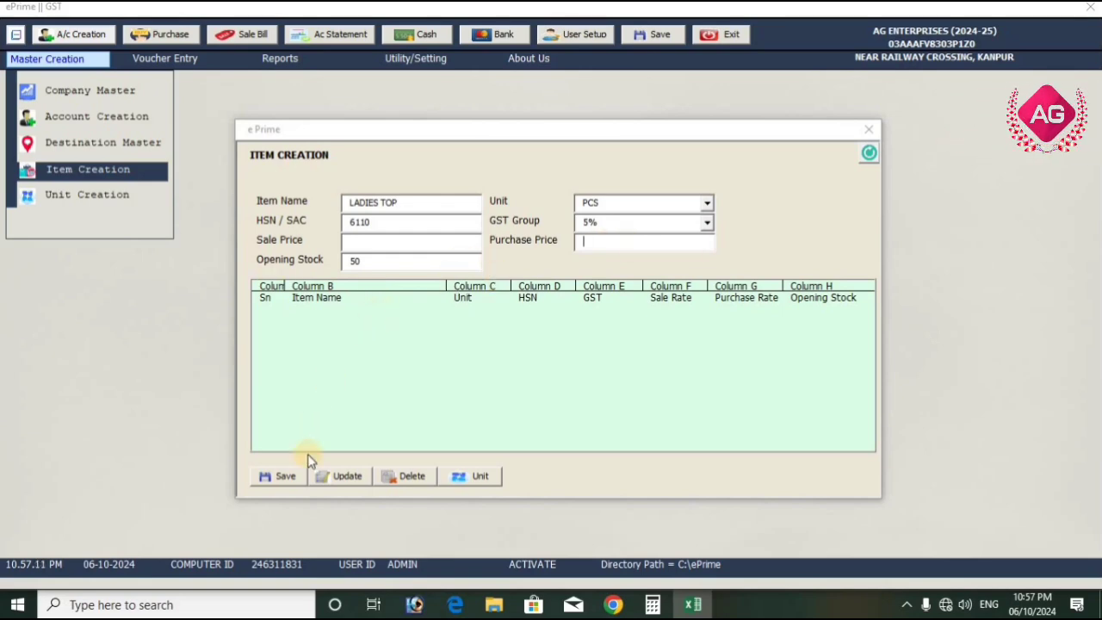
pyautogui.click(363, 238)
pyautogui.write('600')
pyautogui.click(622, 241)
pyautogui.write('500')
pyautogui.click(283, 476)
pyautogui.click(584, 357)
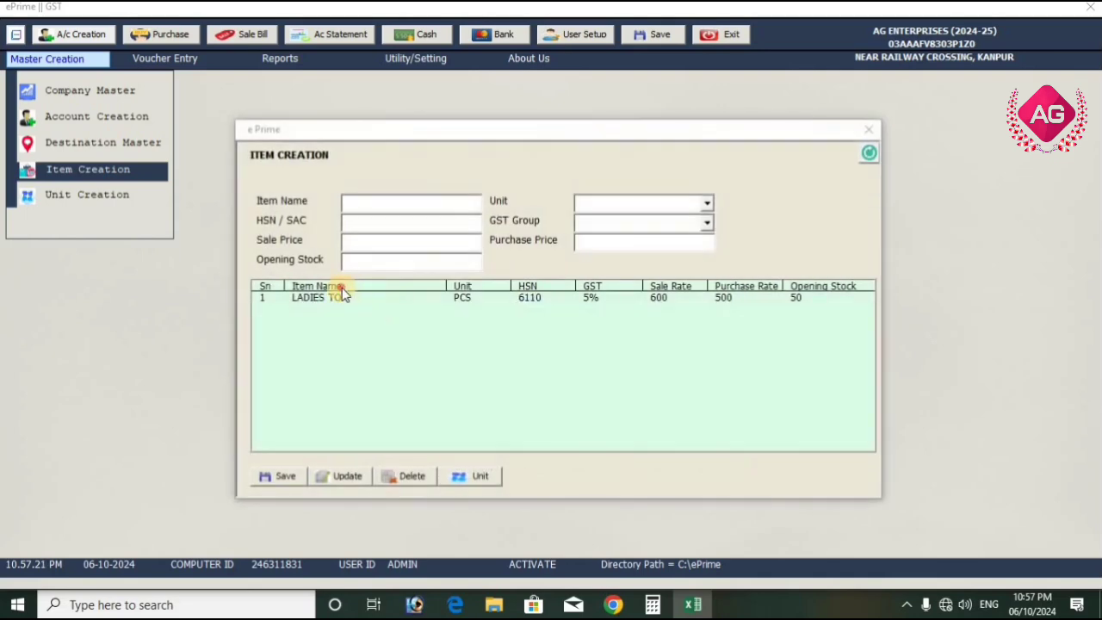
# Start a new item named KURTI with unit PCS, HSN code 6110 and GST group 5%
pyautogui.click(376, 298)
pyautogui.click(454, 210)
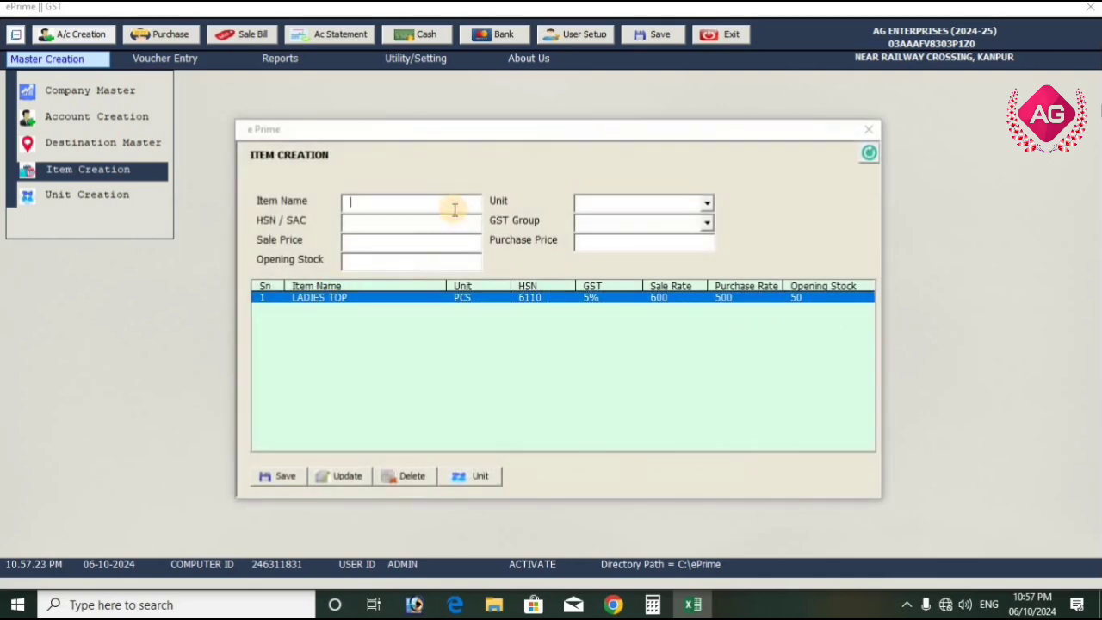
pyautogui.write('KURTI')
pyautogui.press('Down')
pyautogui.press('Tab')
pyautogui.click(705, 223)
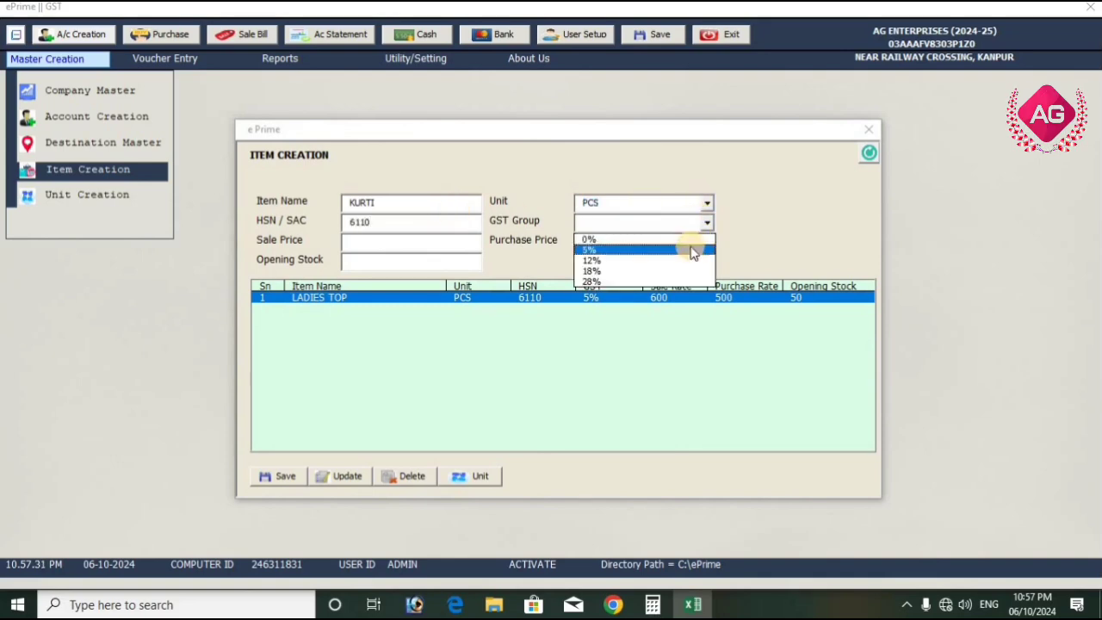
pyautogui.click(693, 249)
# Set the KURTI item's opening stock to 40 and save the item
pyautogui.click(392, 264)
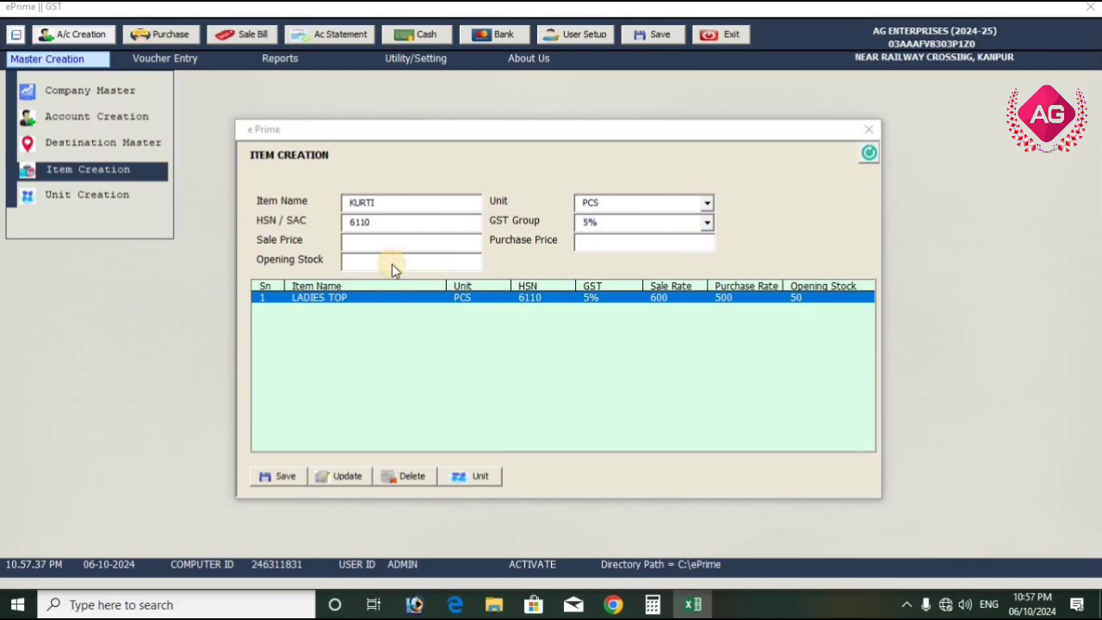
pyautogui.write('40')
pyautogui.click(297, 469)
pyautogui.click(597, 351)
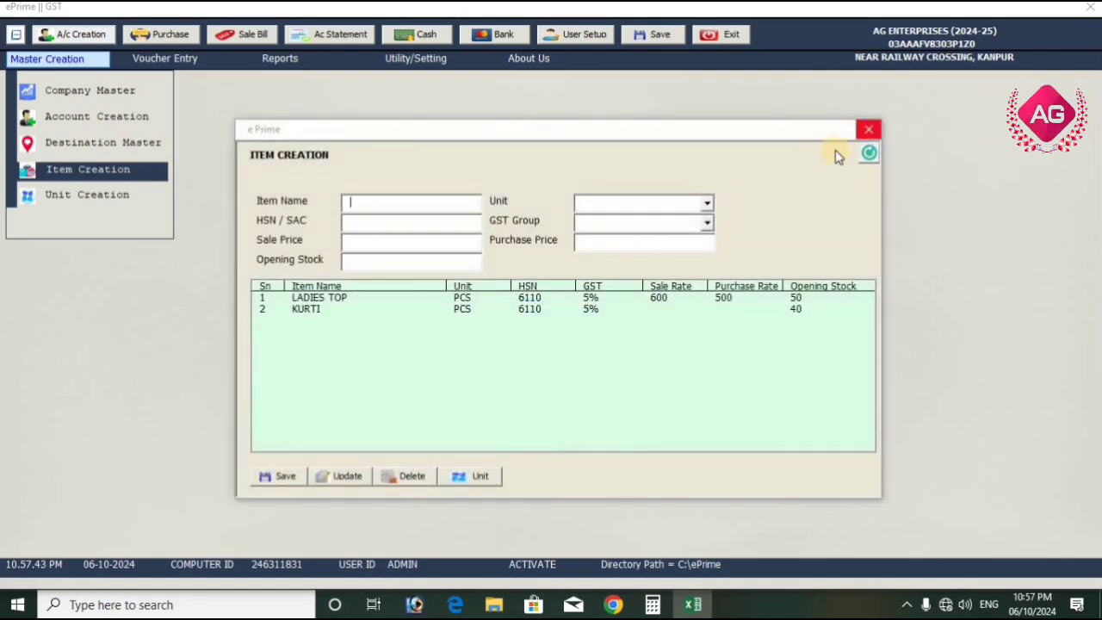
# Load the saved LADIES TOP record into the form and view the list of defined units
pyautogui.click(420, 296)
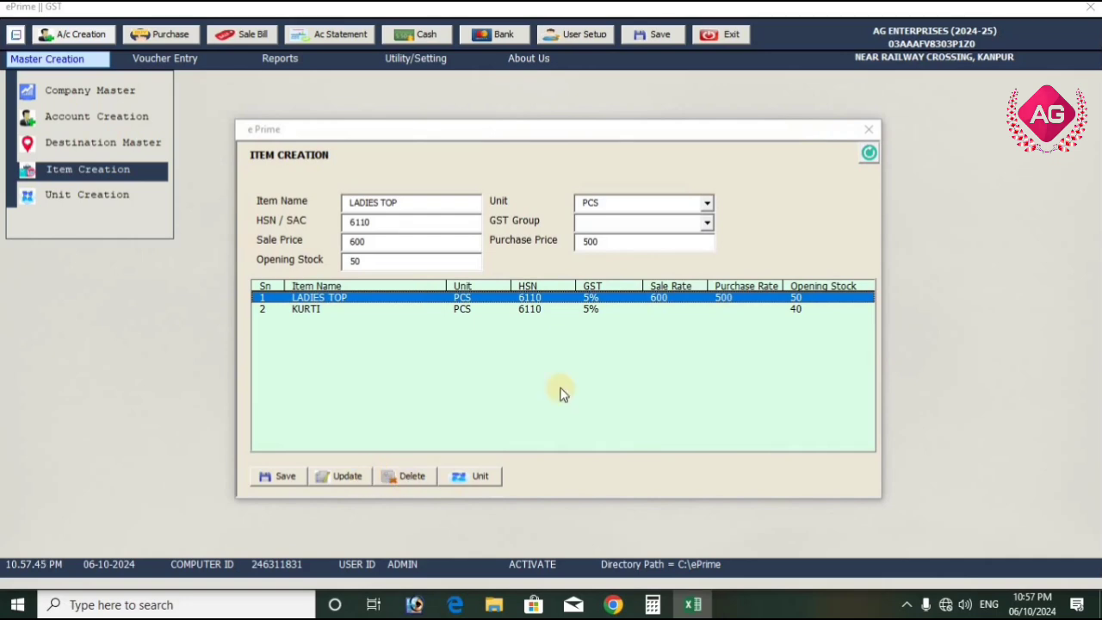
pyautogui.click(482, 479)
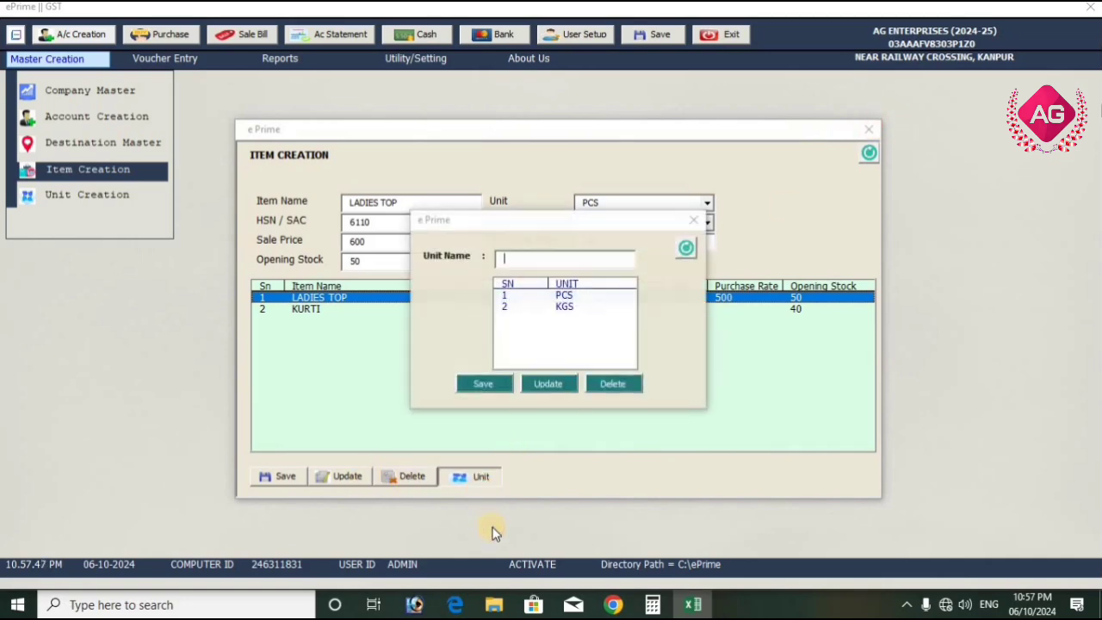
pyautogui.click(696, 221)
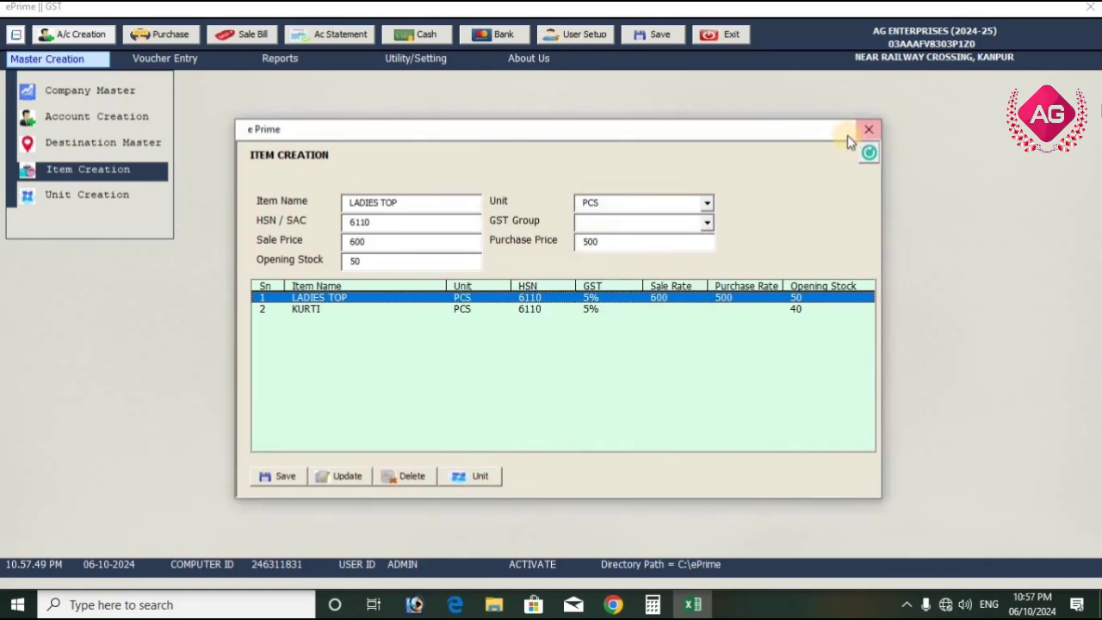
# Close the Item Creation form and open a new purchase bill from the voucher entries
pyautogui.click(868, 130)
pyautogui.click(82, 59)
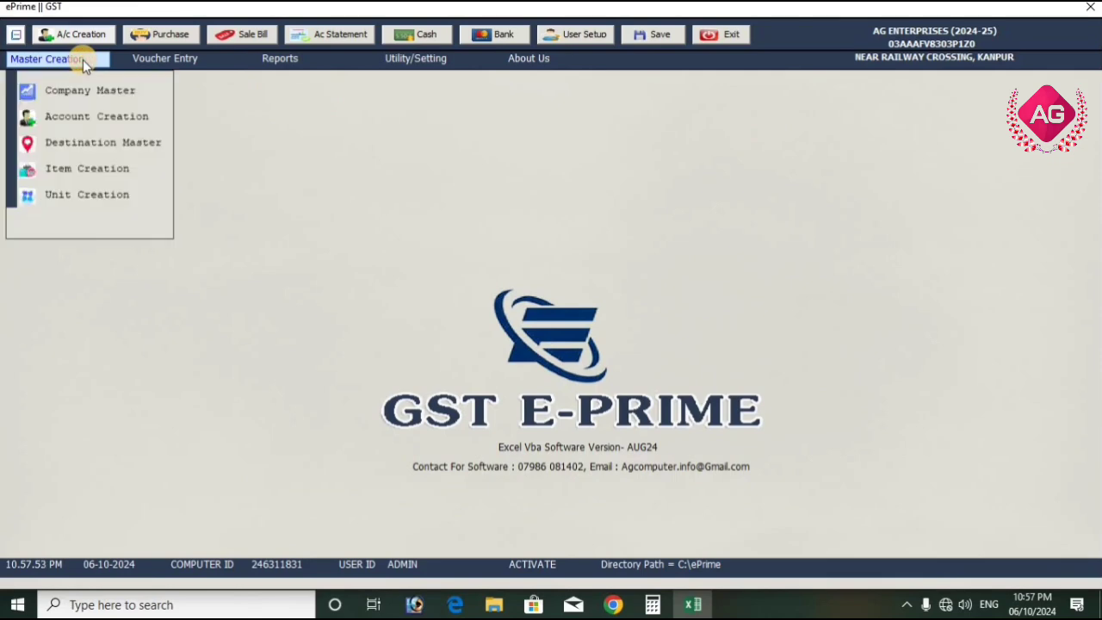
pyautogui.click(184, 60)
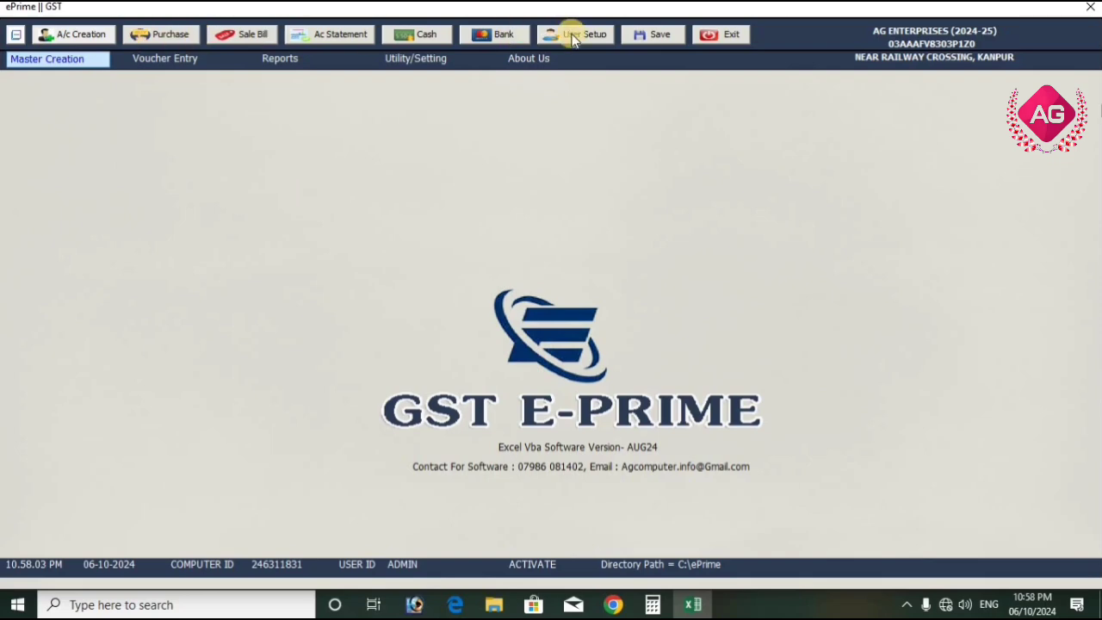
pyautogui.moveTo(180, 59)
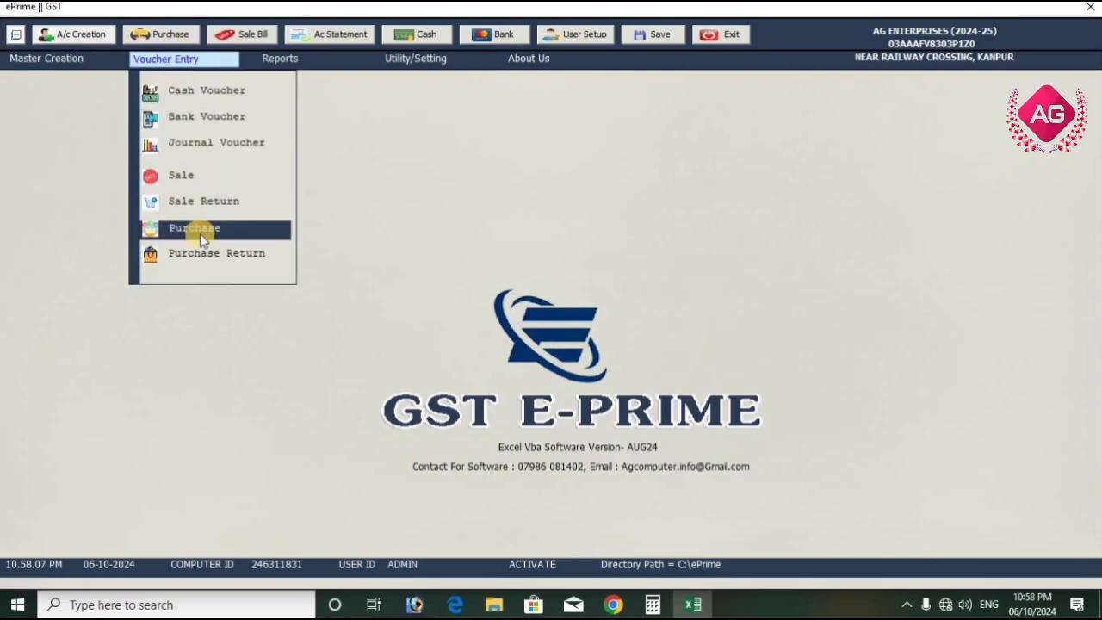
pyautogui.press('Return')
# Choose DEV SHREE ENT as the purchase bill's party and leave the consignee blank
pyautogui.click(522, 154)
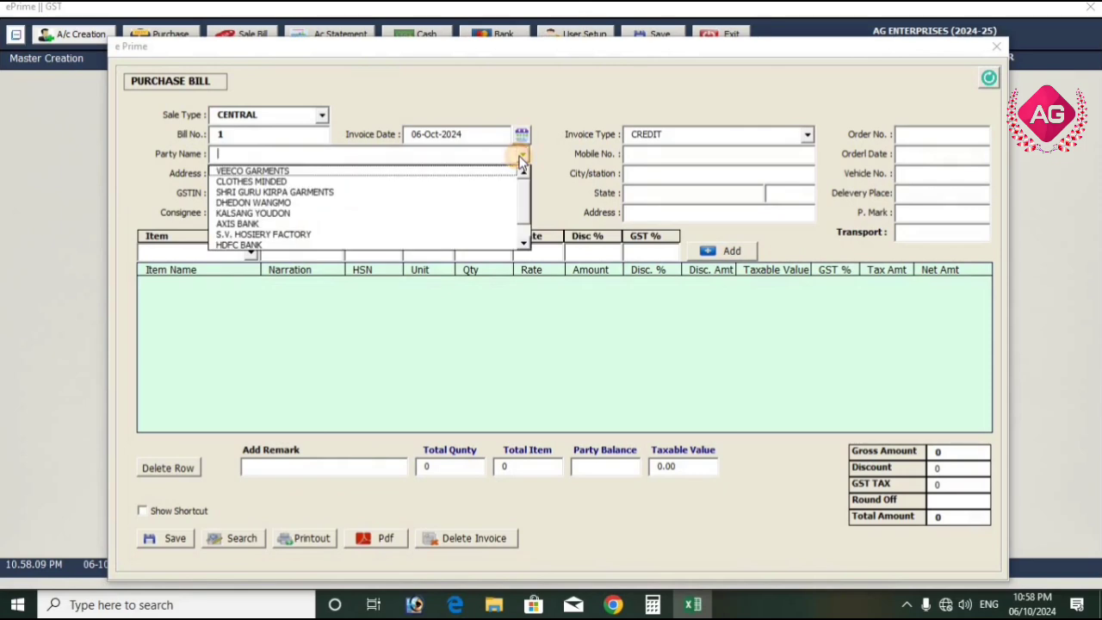
pyautogui.moveTo(526, 193); pyautogui.dragTo(520, 221)
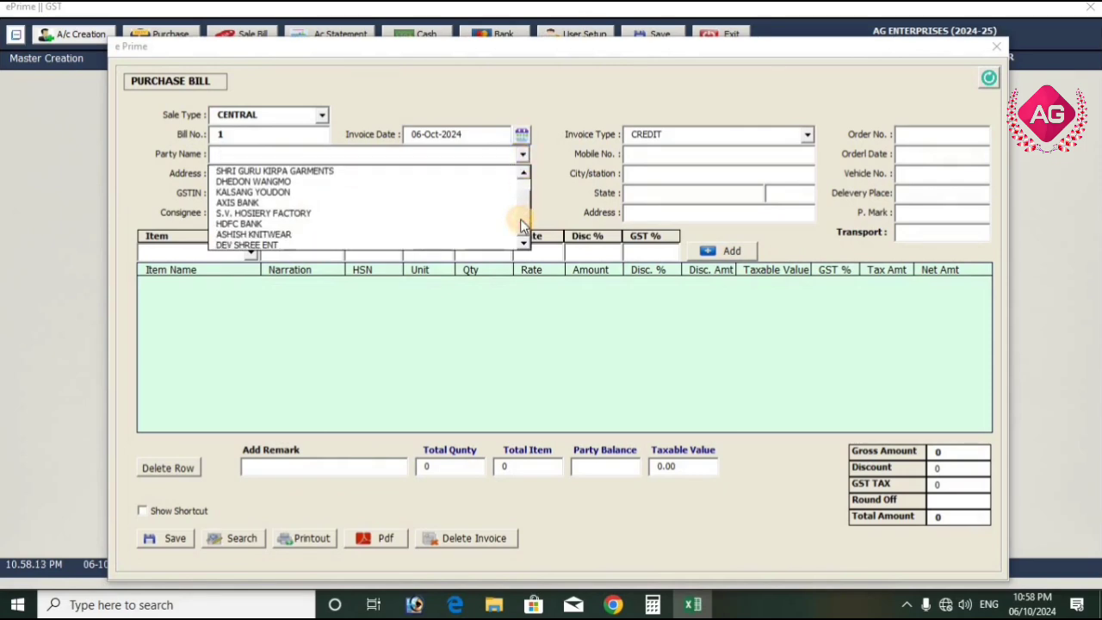
pyautogui.click(258, 245)
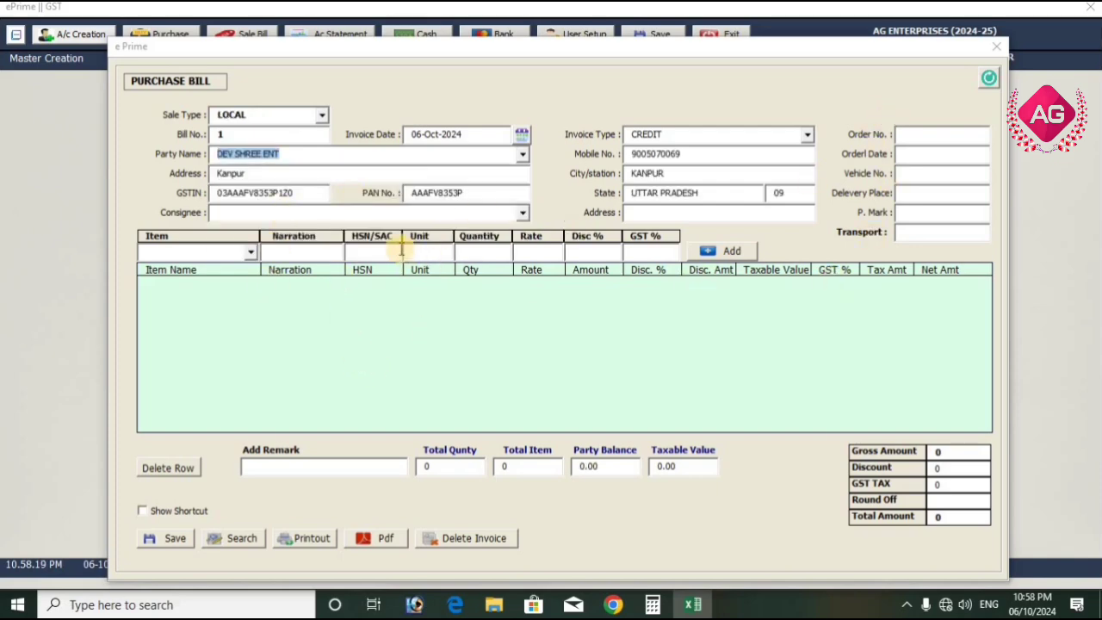
pyautogui.click(522, 213)
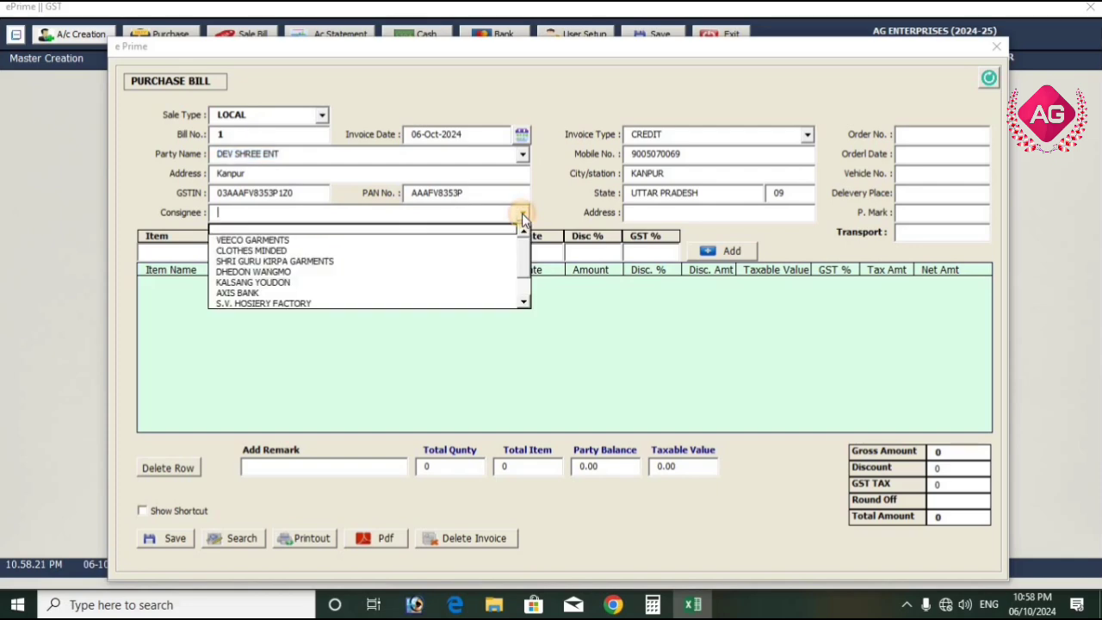
pyautogui.click(522, 213)
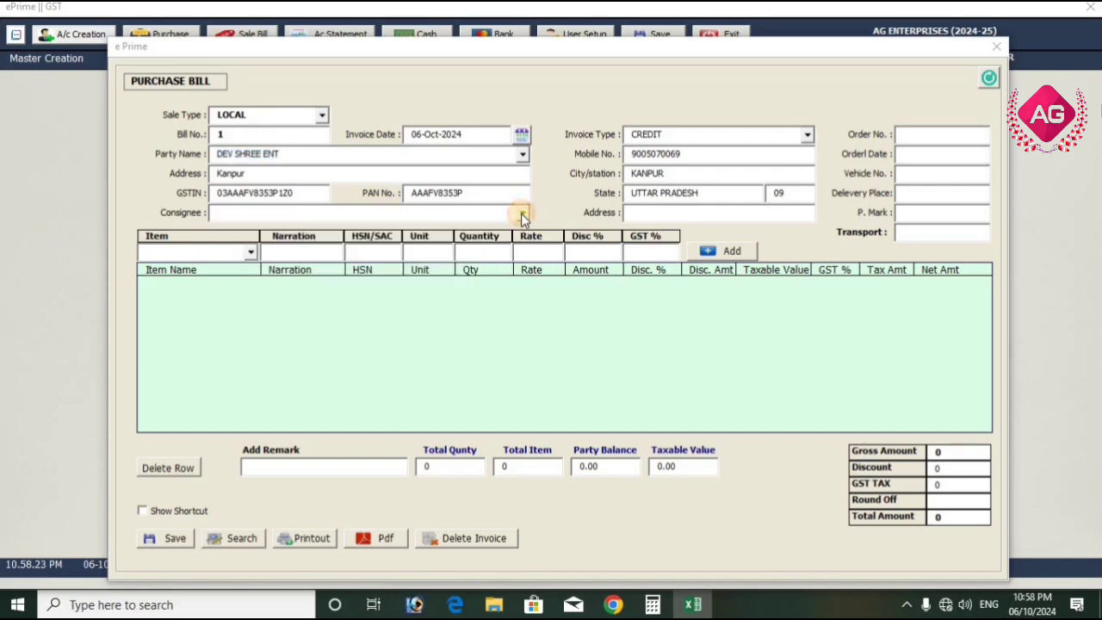
# Add a LADIES TOP line with quantity 150 to the purchase bill, keeping the item's stored rate
pyautogui.click(249, 256)
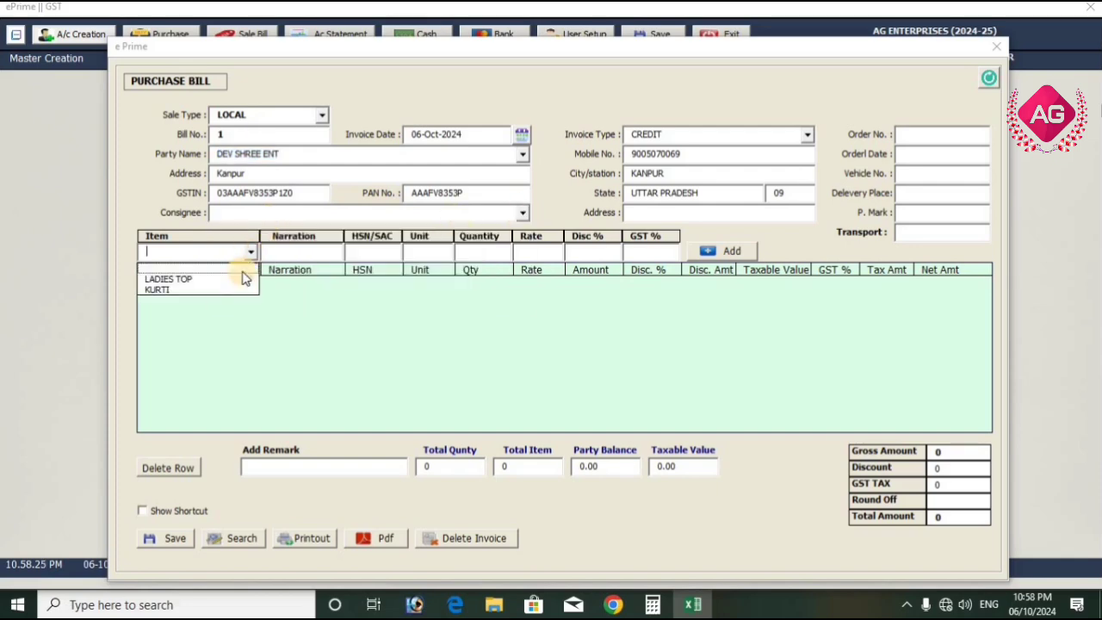
pyautogui.click(235, 278)
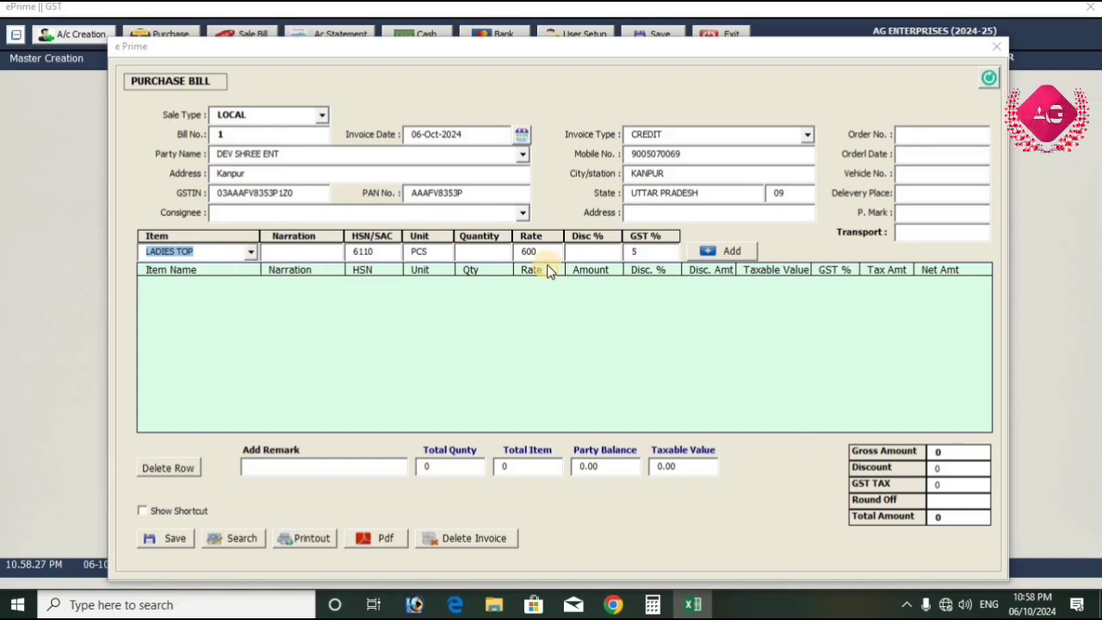
pyautogui.click(322, 252)
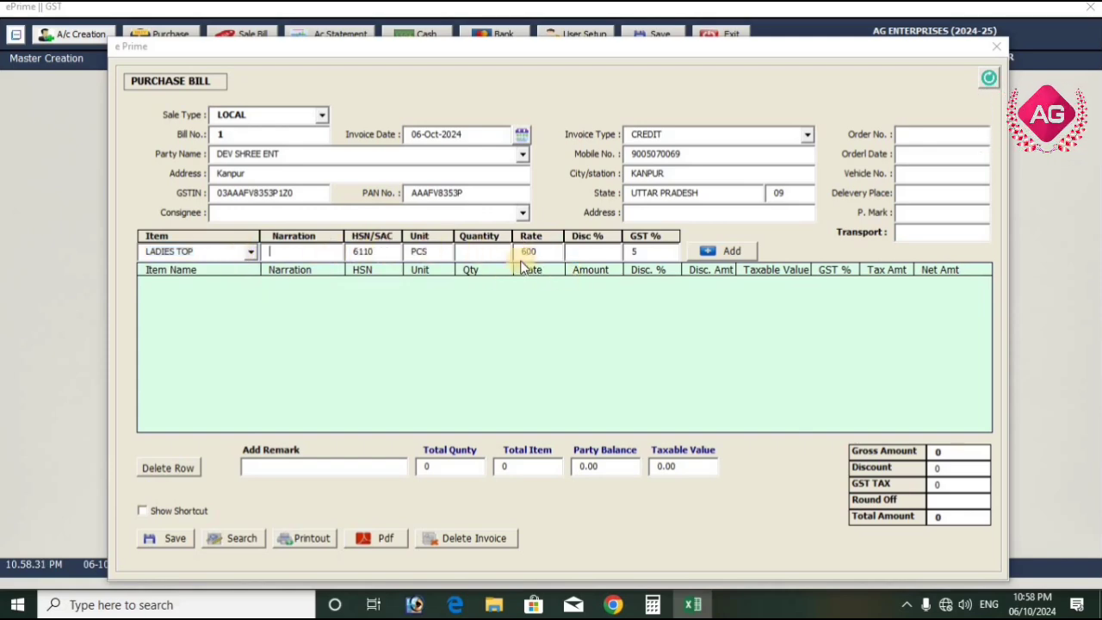
pyautogui.click(498, 251)
pyautogui.write('150')
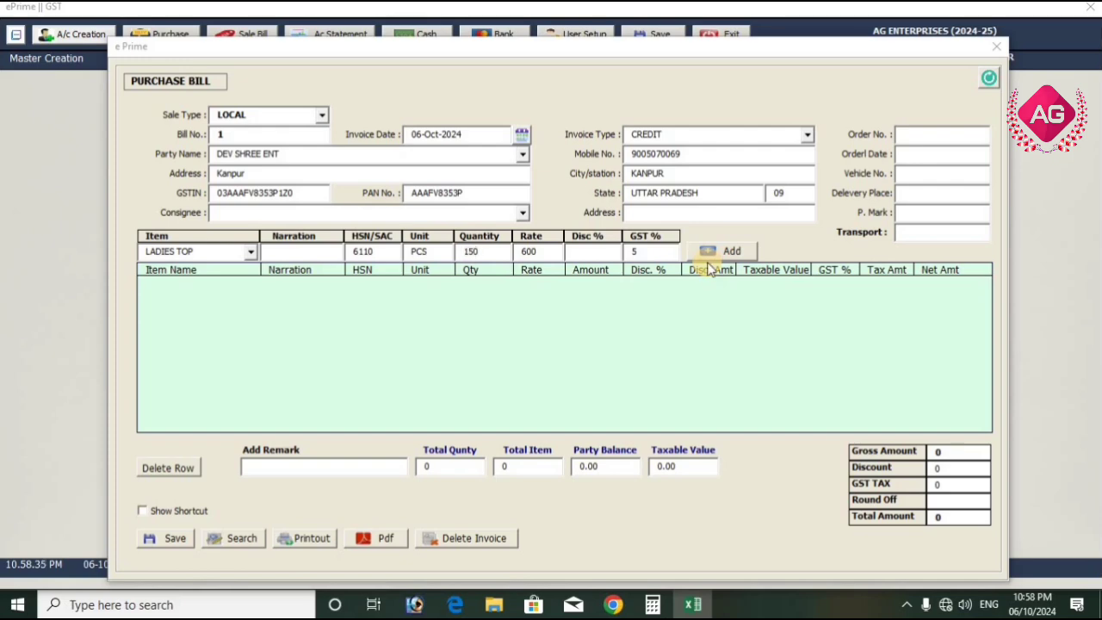
pyautogui.press('Tab')
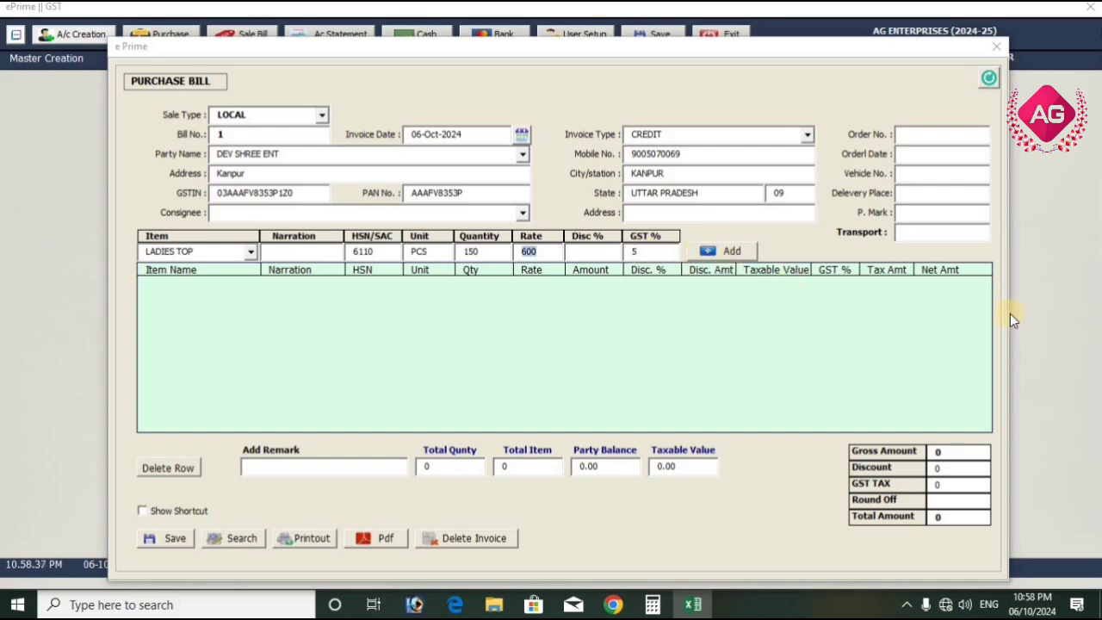
pyautogui.press('Return')
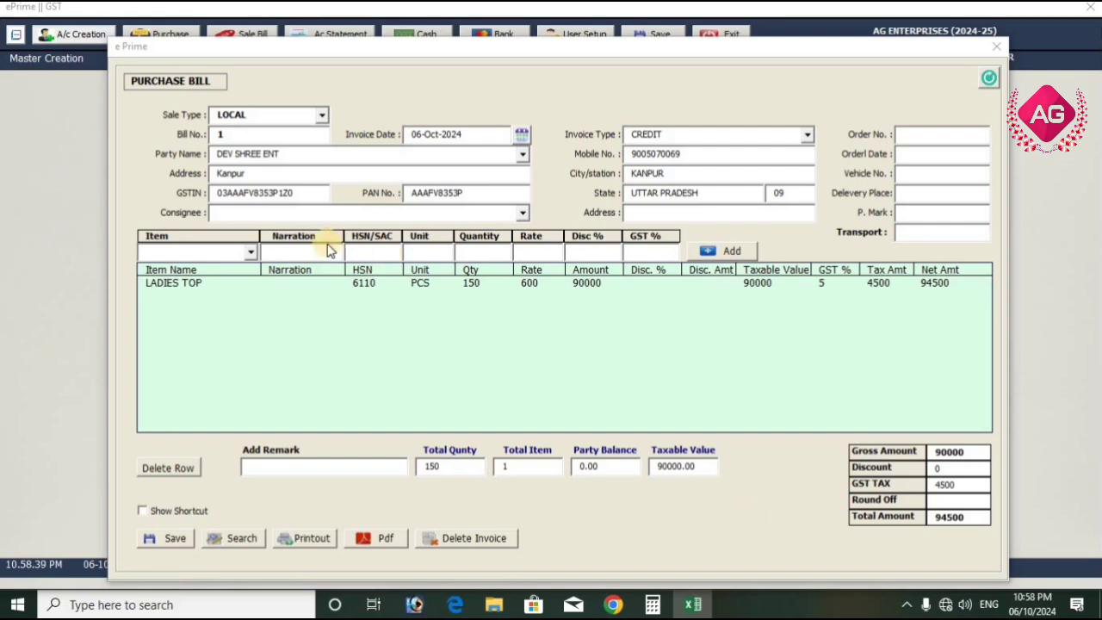
# Add a KURTI line with quantity 400 and rate 450 to the purchase bill
pyautogui.click(250, 252)
pyautogui.click(252, 292)
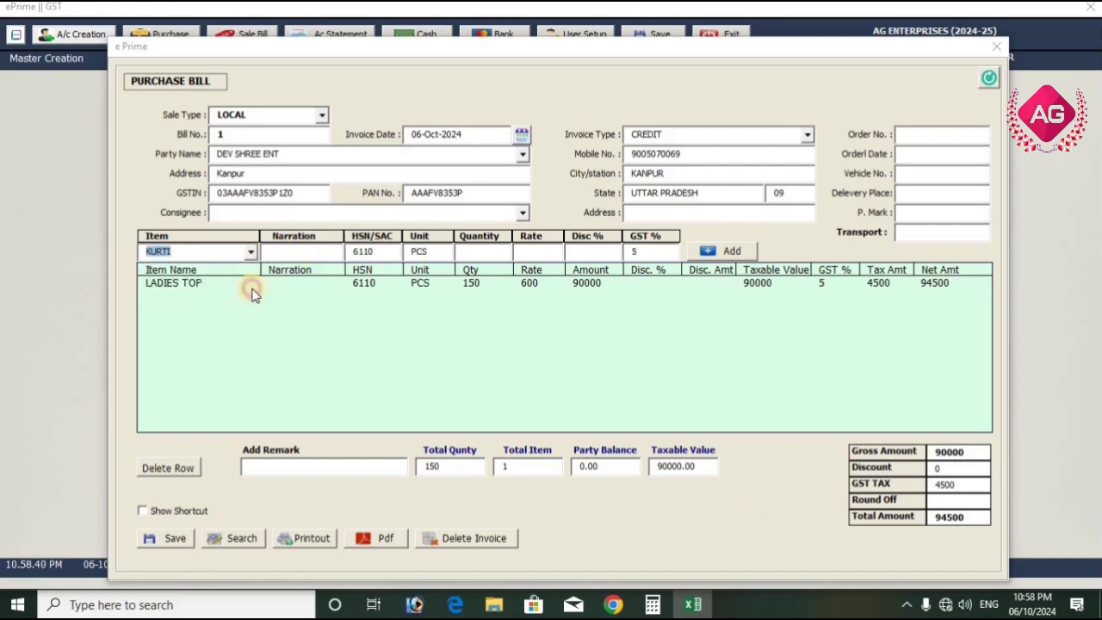
pyautogui.click(477, 252)
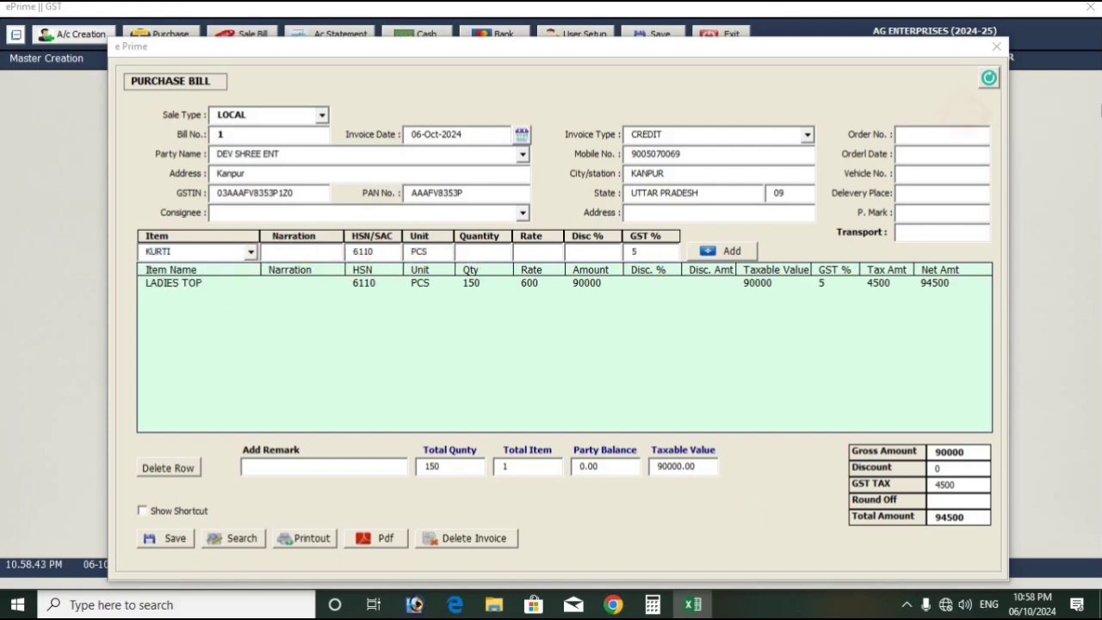
pyautogui.write('400')
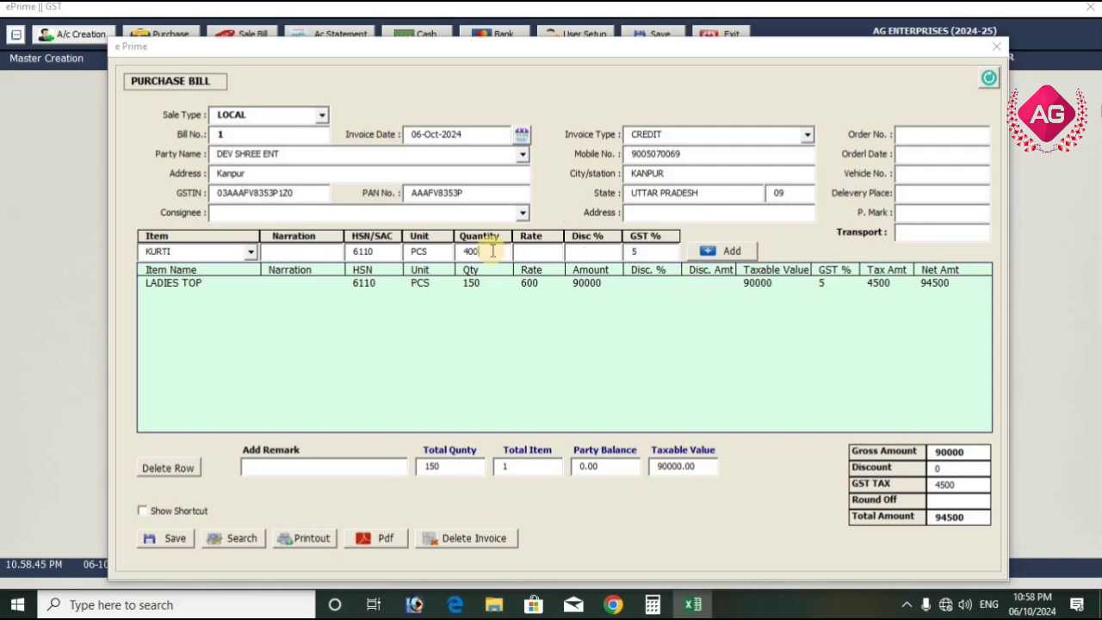
pyautogui.click(520, 251)
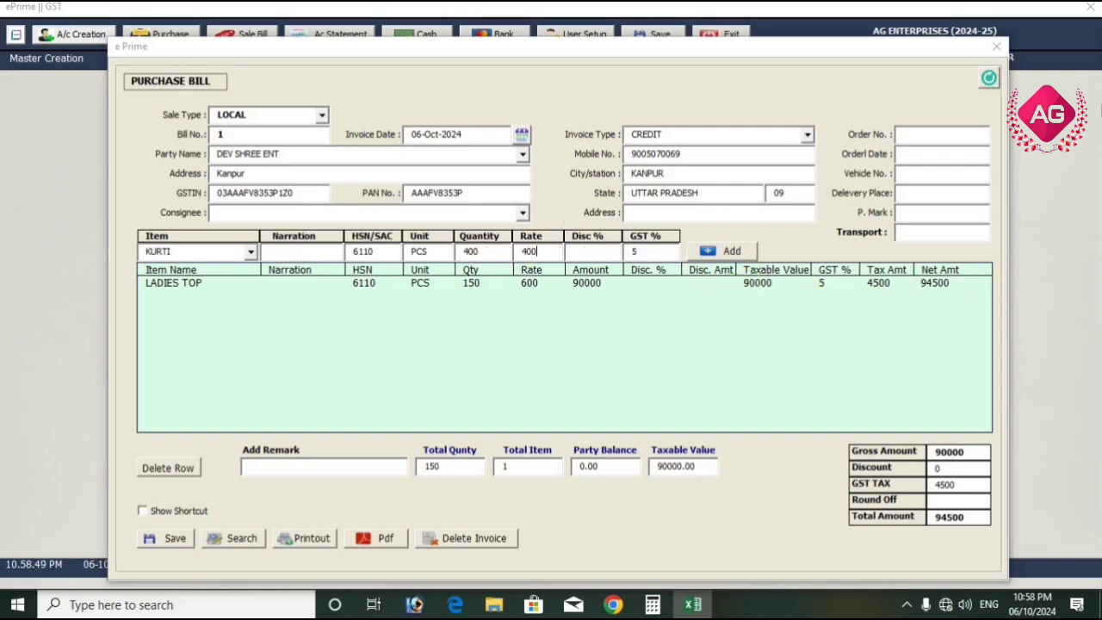
pyautogui.press('Return')
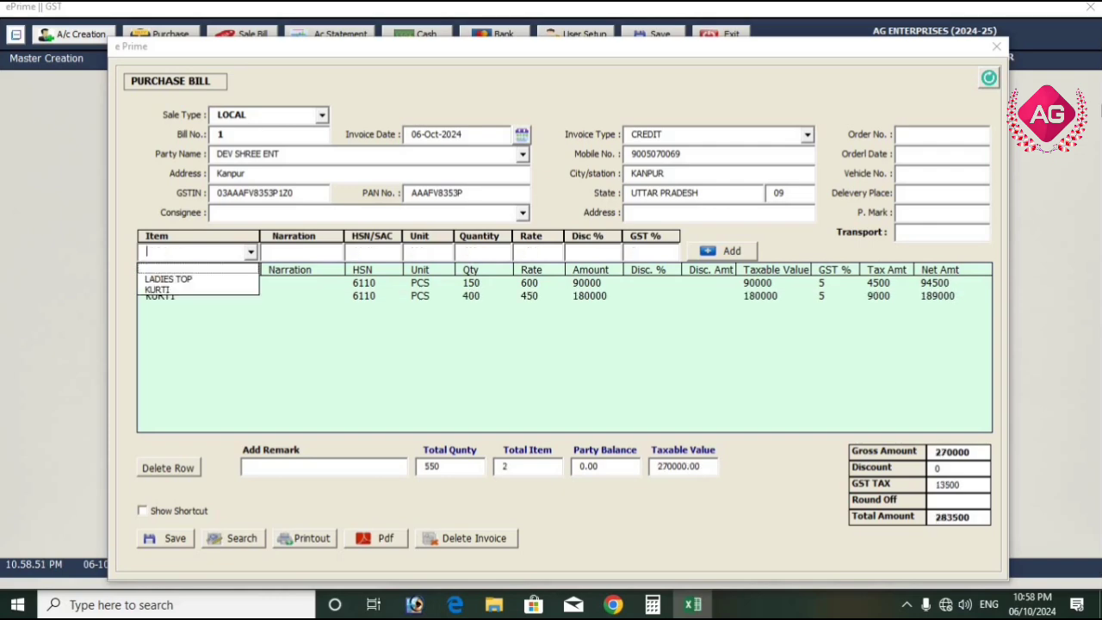
# Add LADIES TOP again to the purchase bill with narration EMB, quantity 170 and rate 550
pyautogui.click(215, 280)
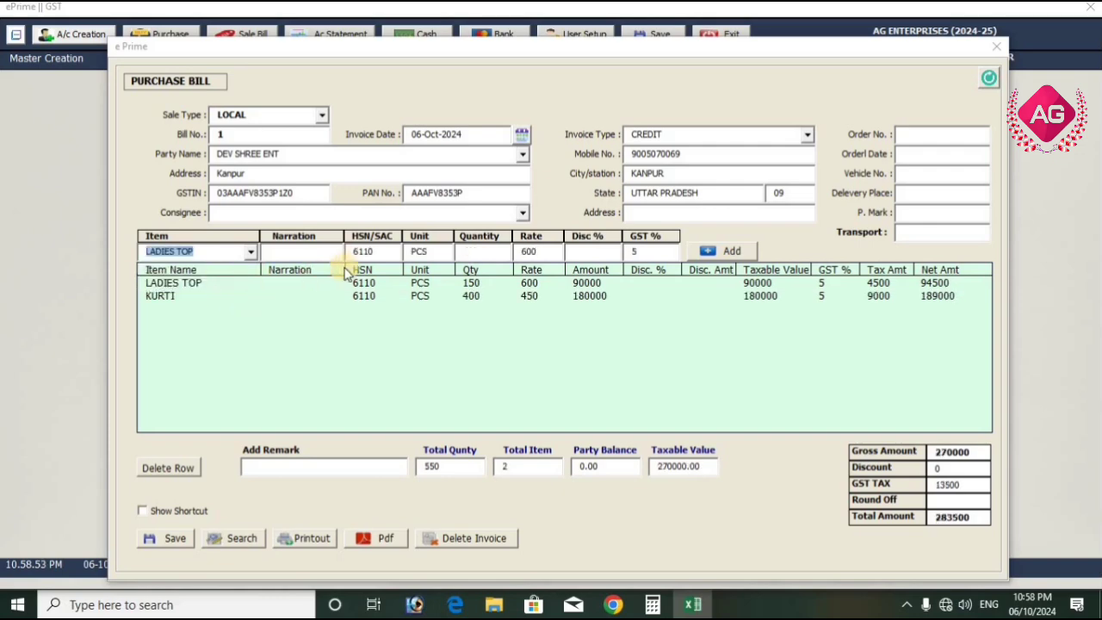
pyautogui.click(336, 253)
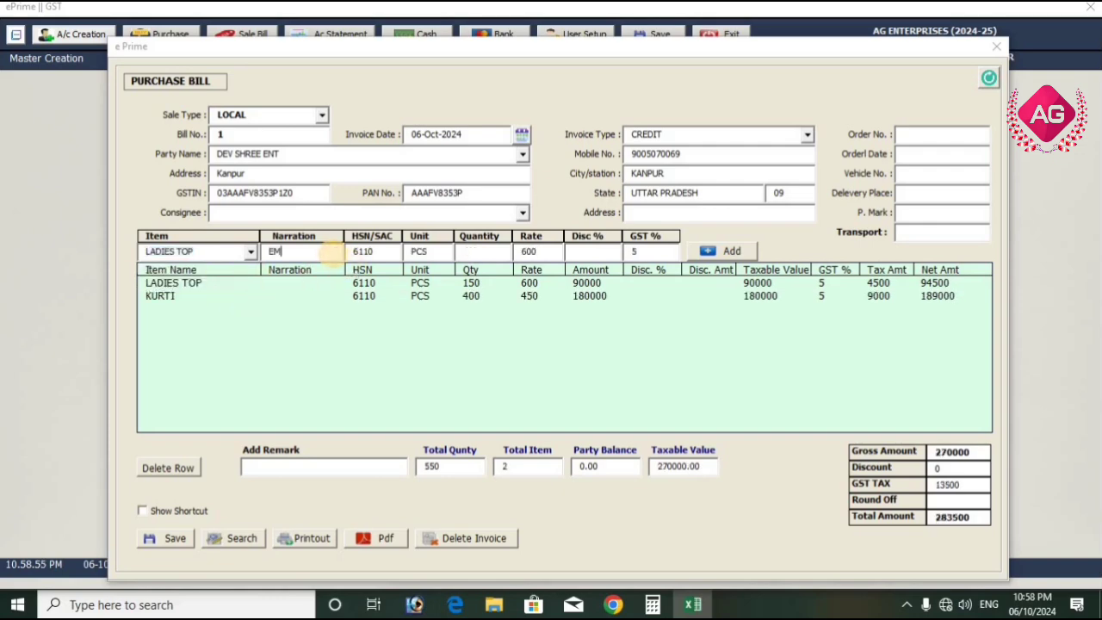
pyautogui.click(503, 251)
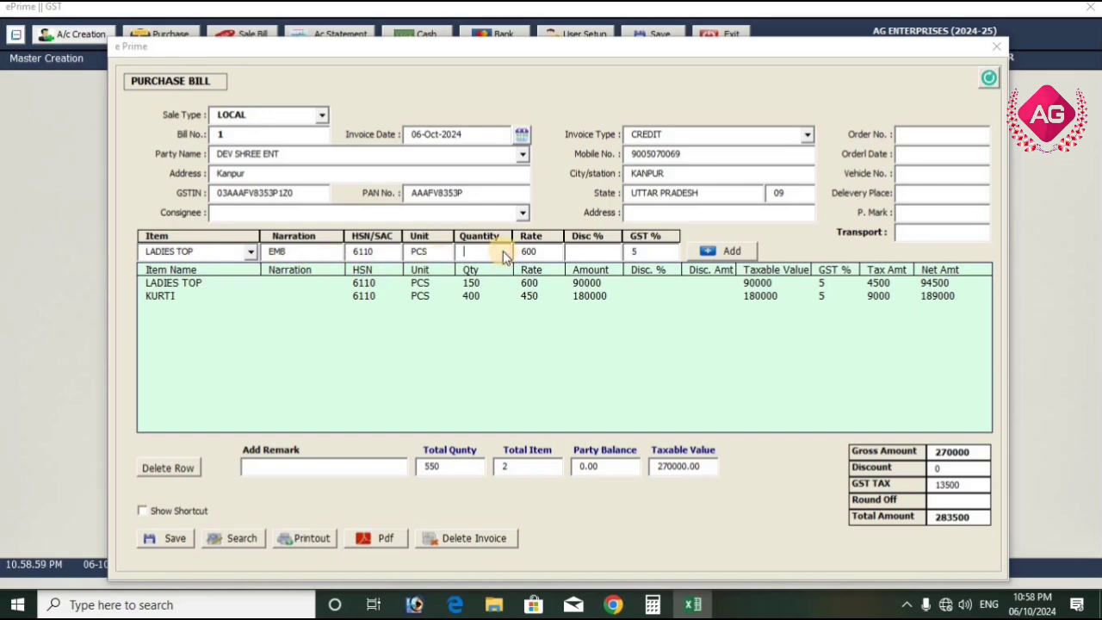
pyautogui.write('170')
pyautogui.press('Return')
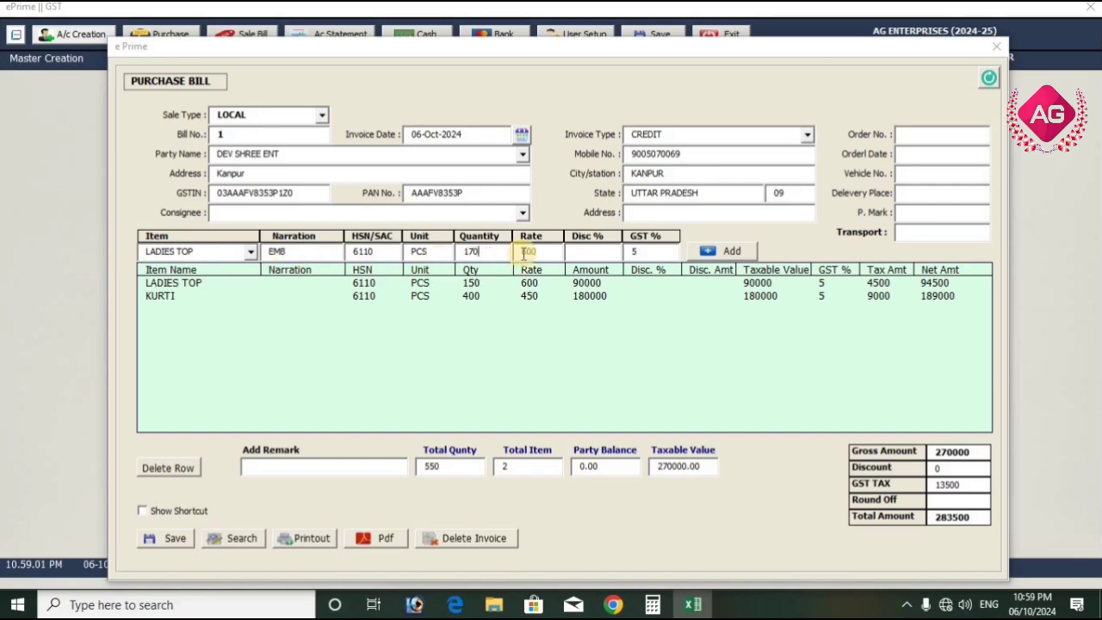
pyautogui.press('Return')
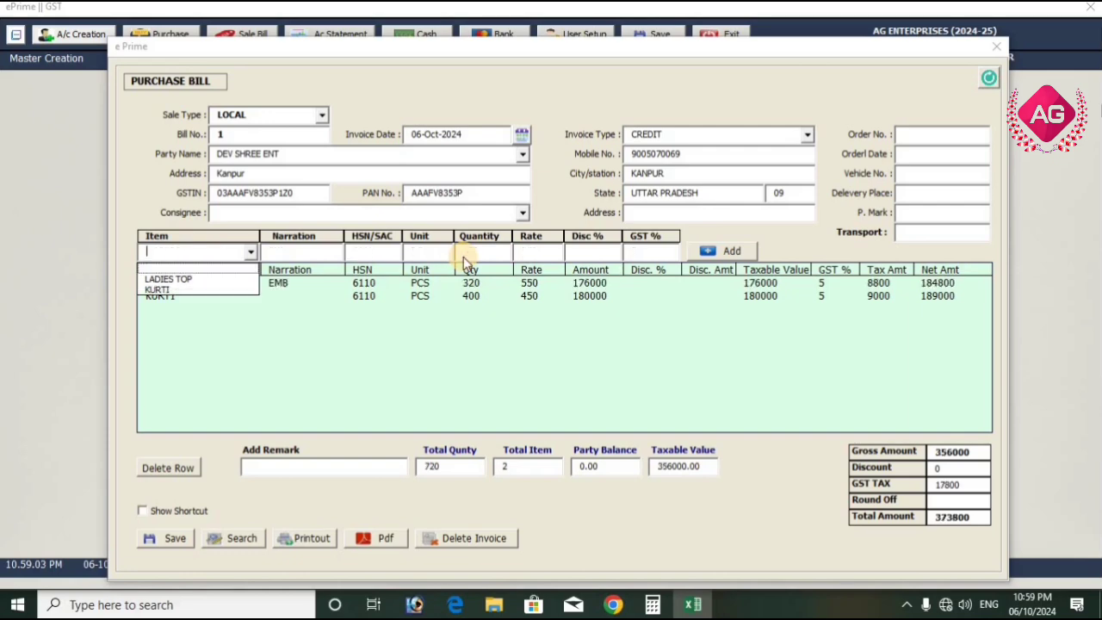
# Save the DEV SHREE ENT purchase bill and close the purchase form
pyautogui.click(471, 284)
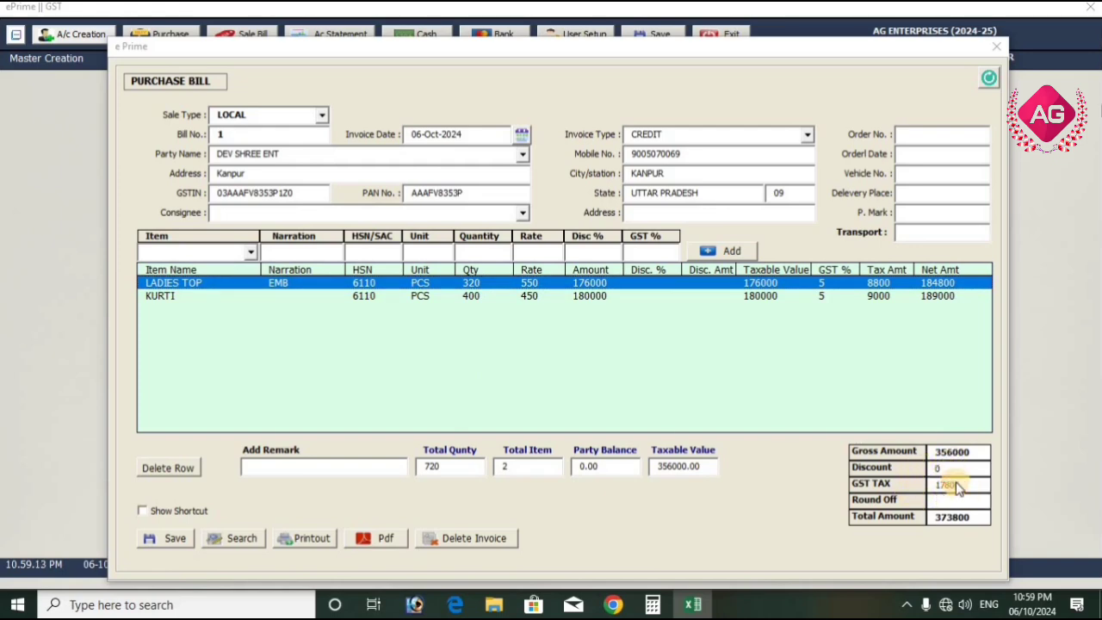
pyautogui.click(175, 539)
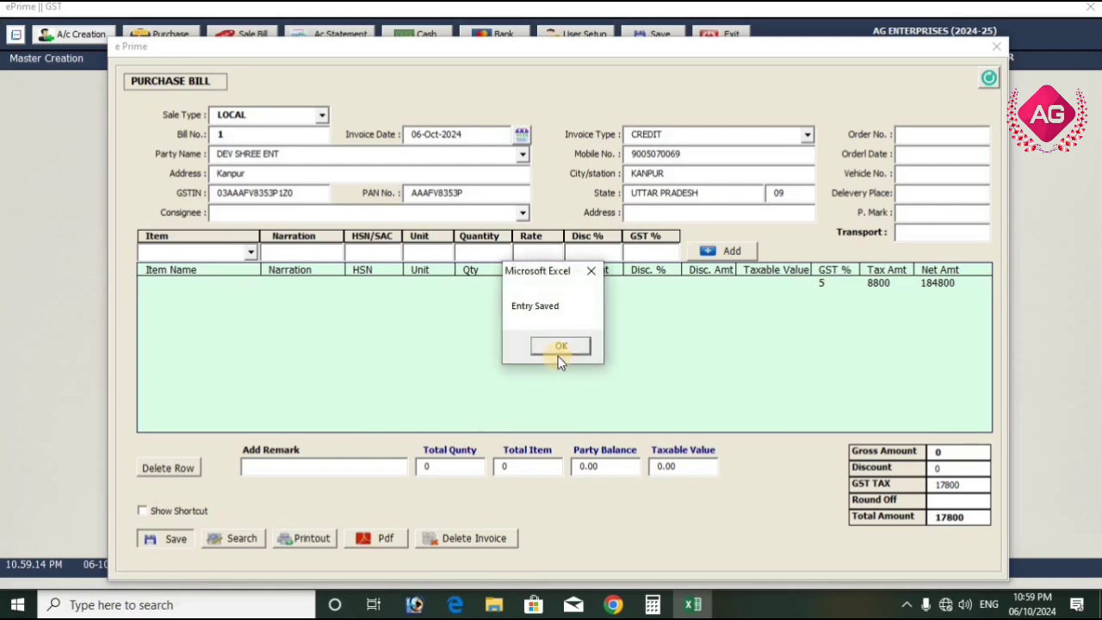
pyautogui.click(561, 347)
pyautogui.click(998, 45)
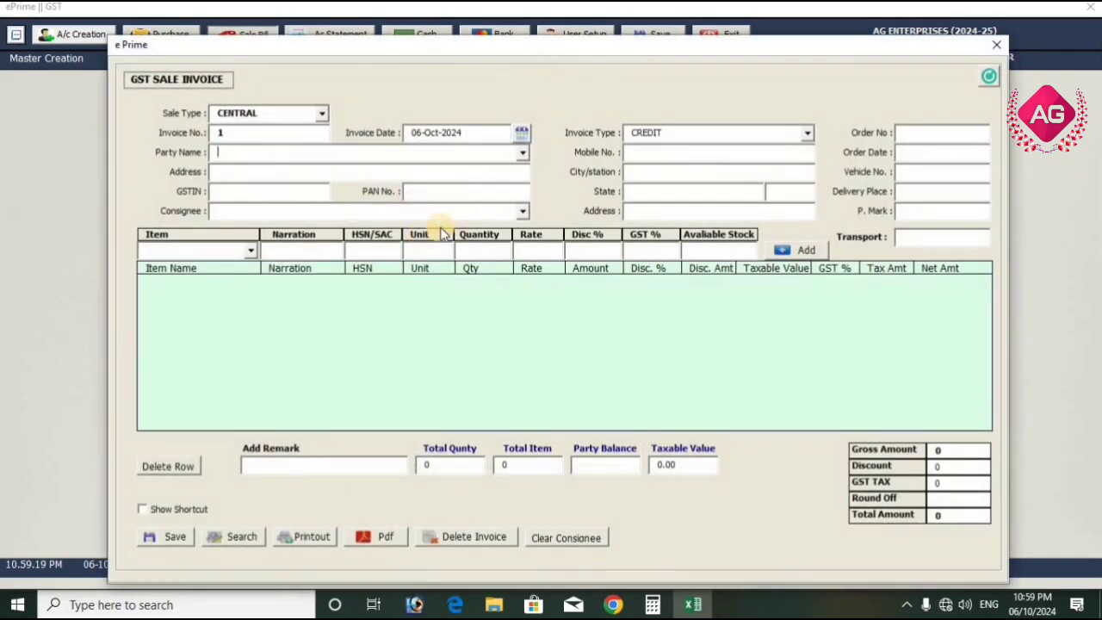
# Choose ASHISH KNITWEAR as the party on a new GST sale invoice
pyautogui.click(523, 152)
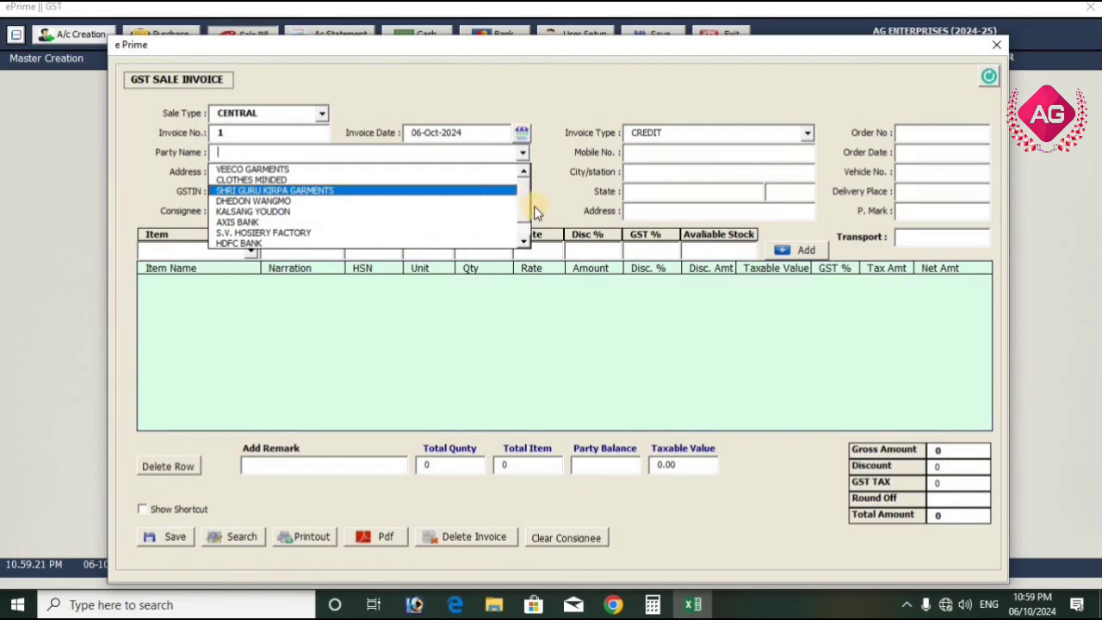
pyautogui.scroll(-1, 527, 207)
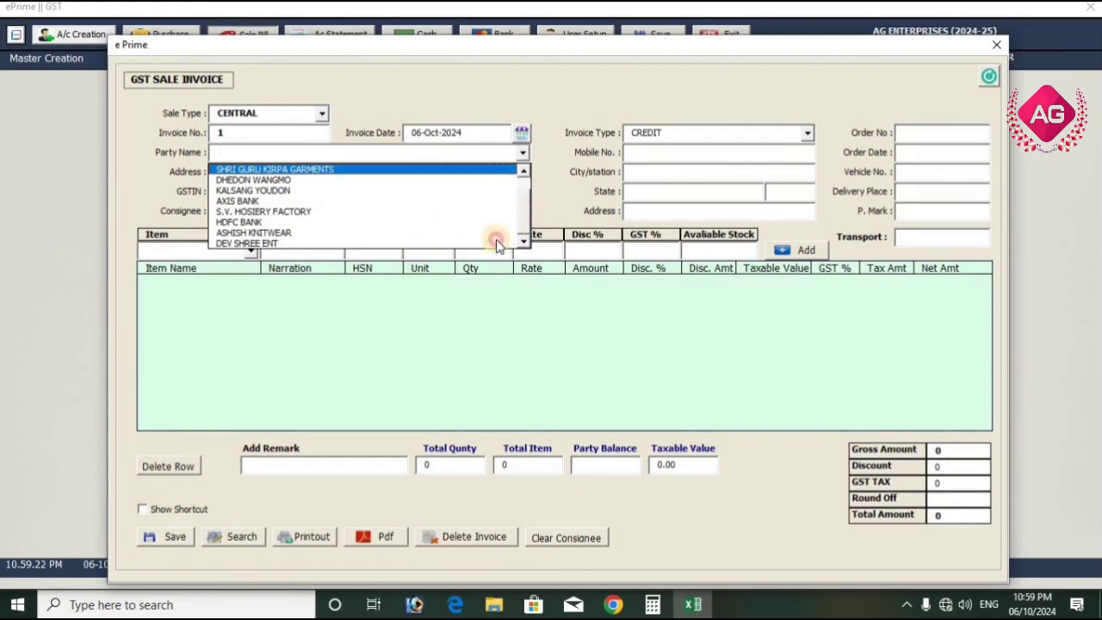
pyautogui.click(450, 233)
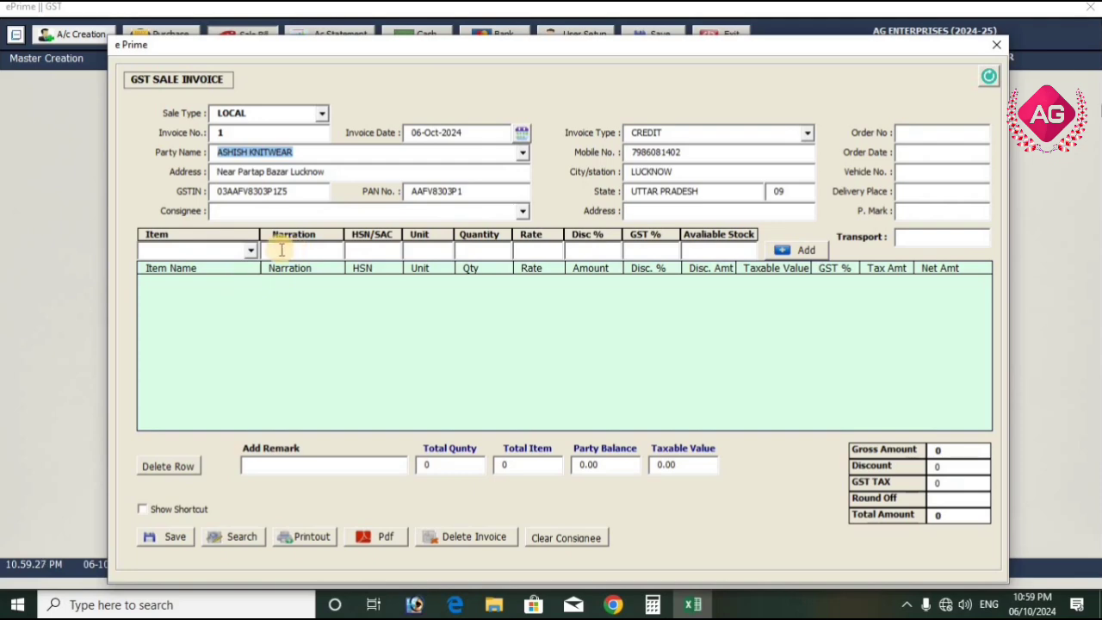
# Add a LADIES TOP line with quantity 100 to the sale invoice, keeping the item's stored rate
pyautogui.click(252, 250)
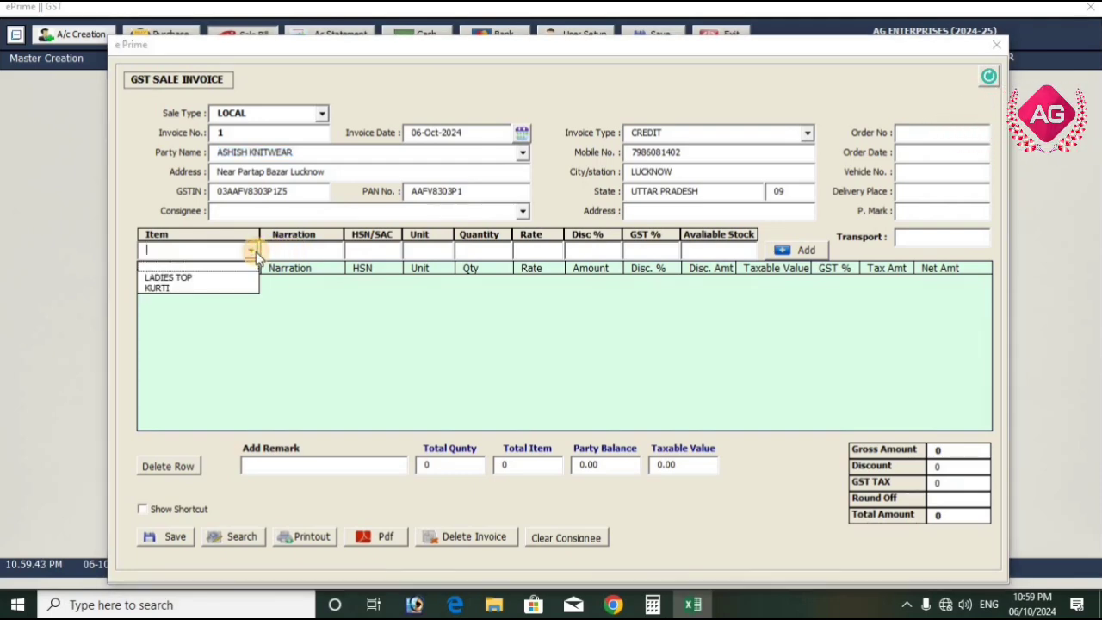
pyautogui.click(235, 278)
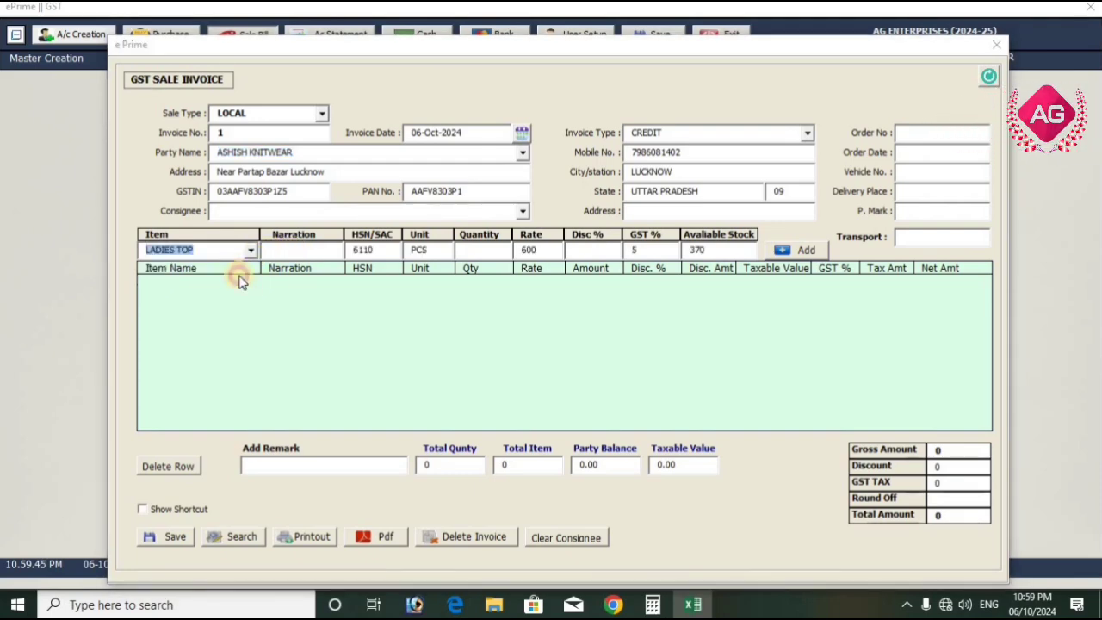
pyautogui.click(469, 251)
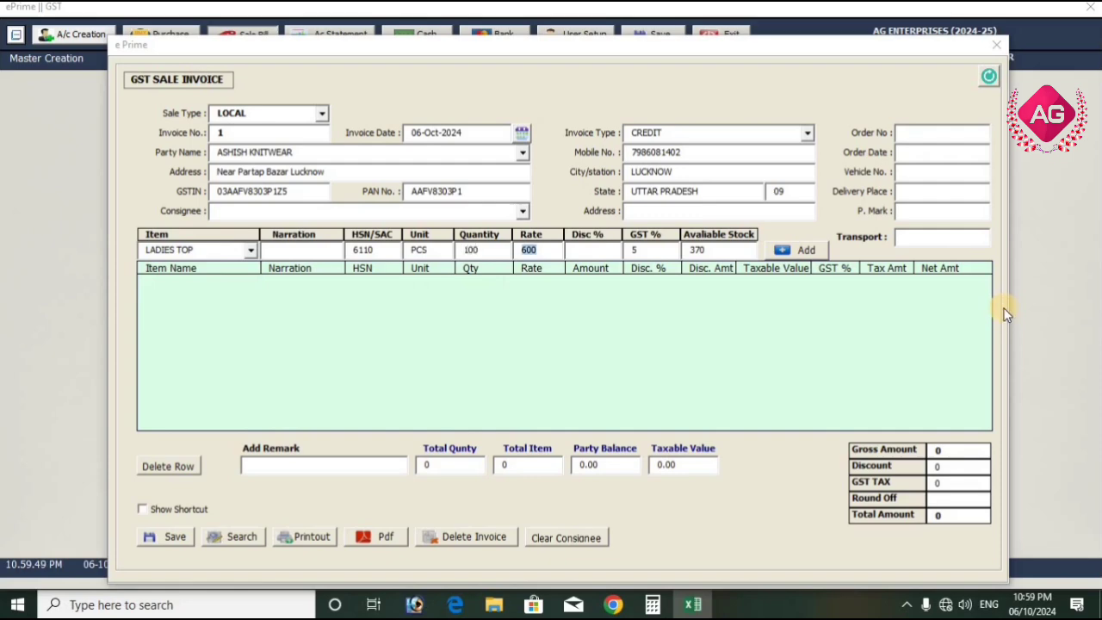
pyautogui.press('Return')
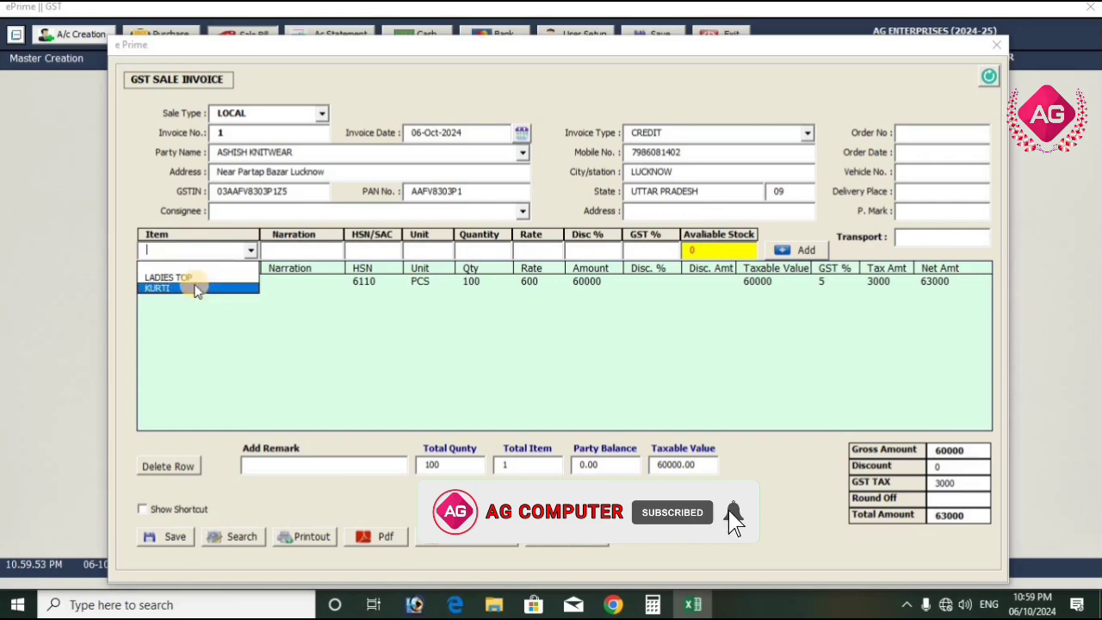
# Add a KURTI line with quantity 150 and rate 800 to the sale invoice
pyautogui.click(192, 288)
pyautogui.click(509, 254)
pyautogui.write('15')
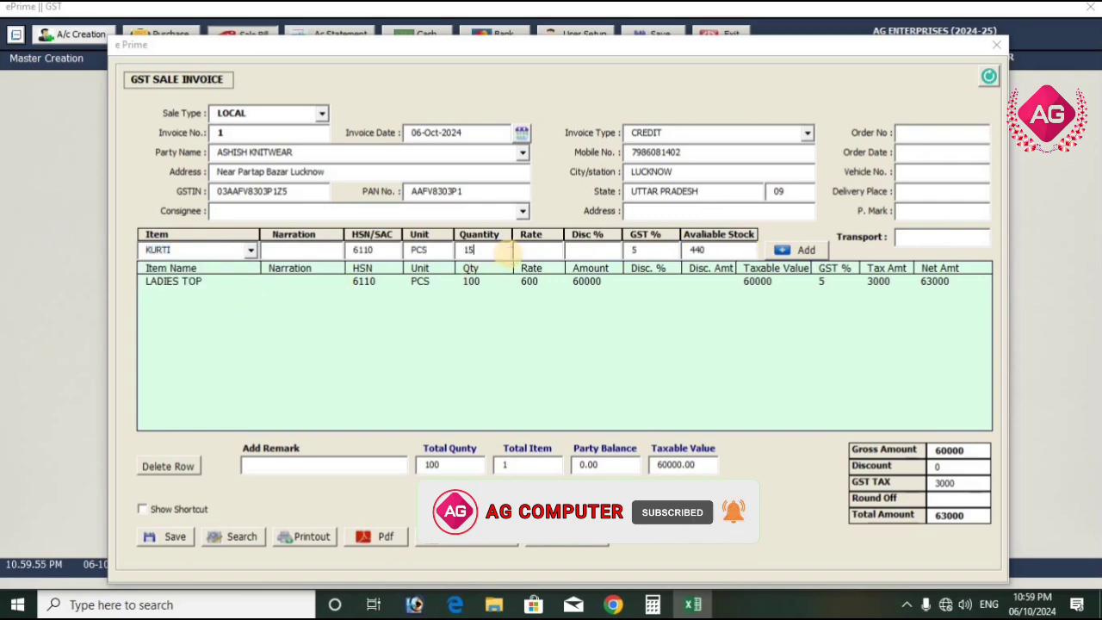
pyautogui.write('0')
pyautogui.press('Return')
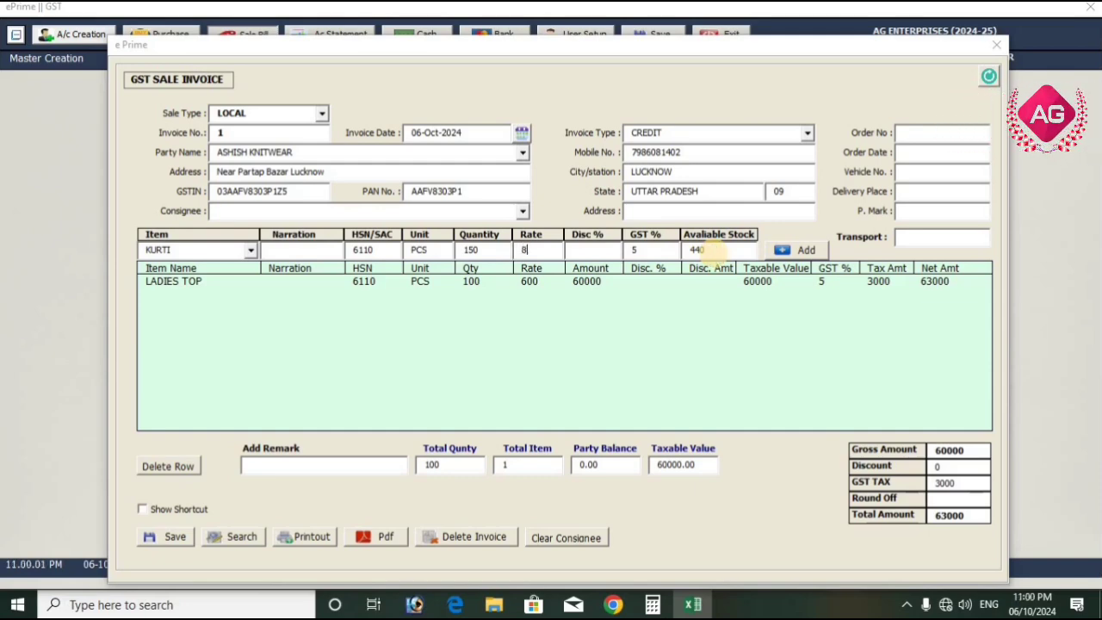
pyautogui.press('Return')
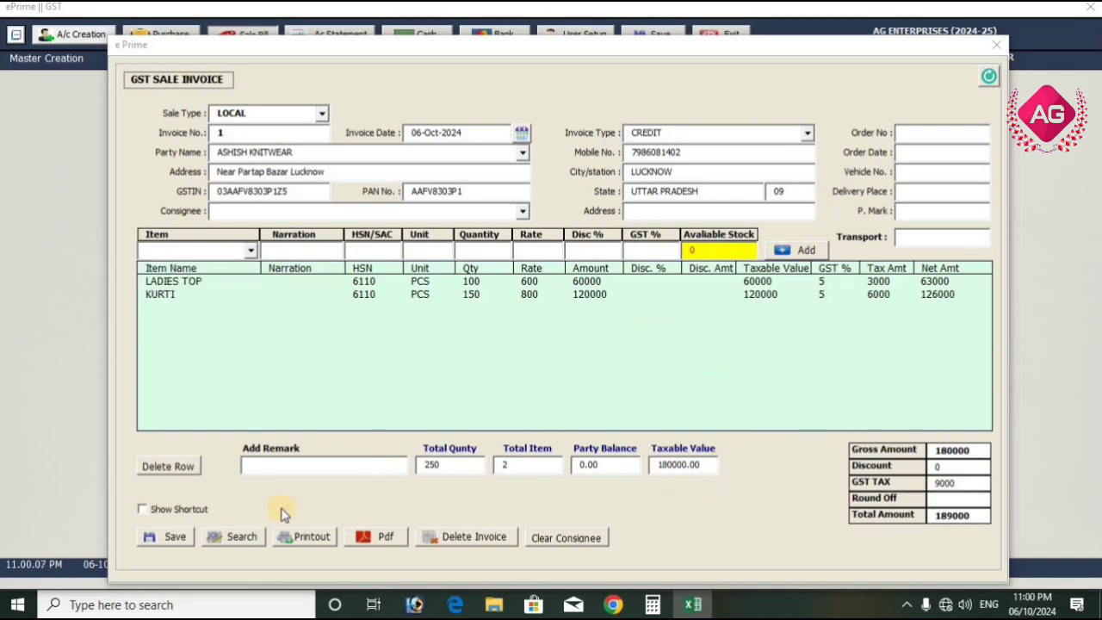
# Enter JSK LOGISTICS as the sale invoice's transport and save the invoice
pyautogui.click(969, 240)
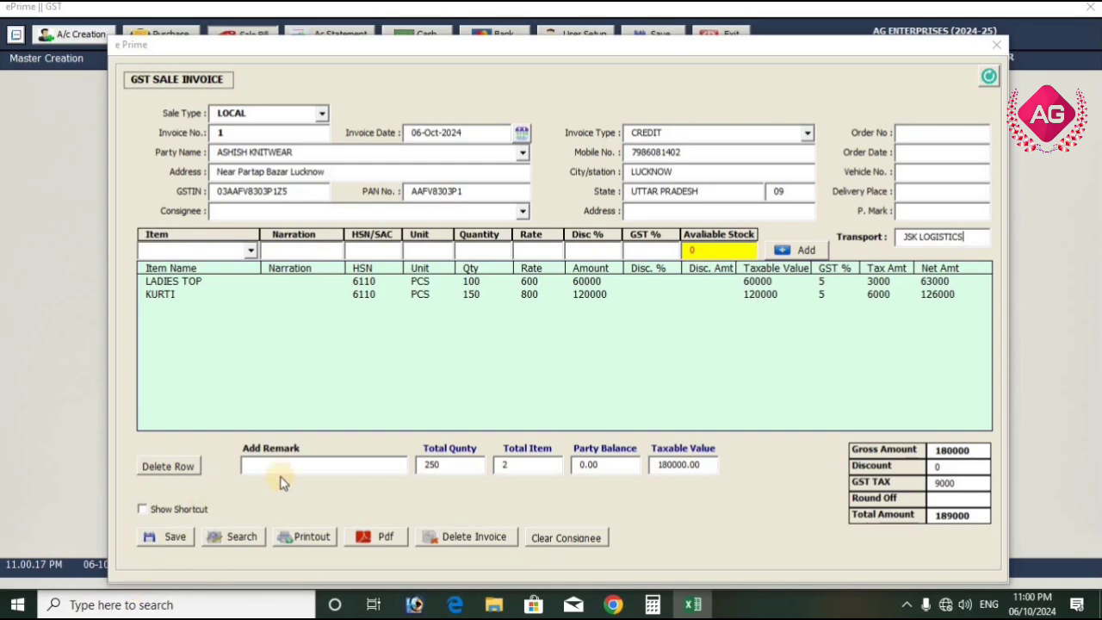
pyautogui.click(191, 543)
pyautogui.click(563, 345)
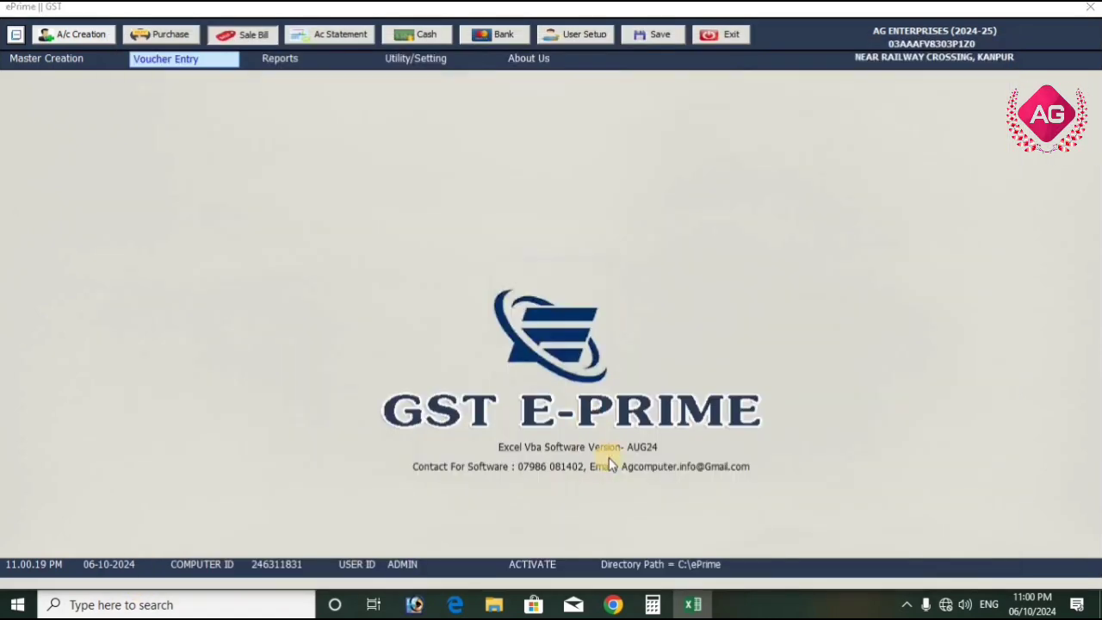
pyautogui.click(597, 465)
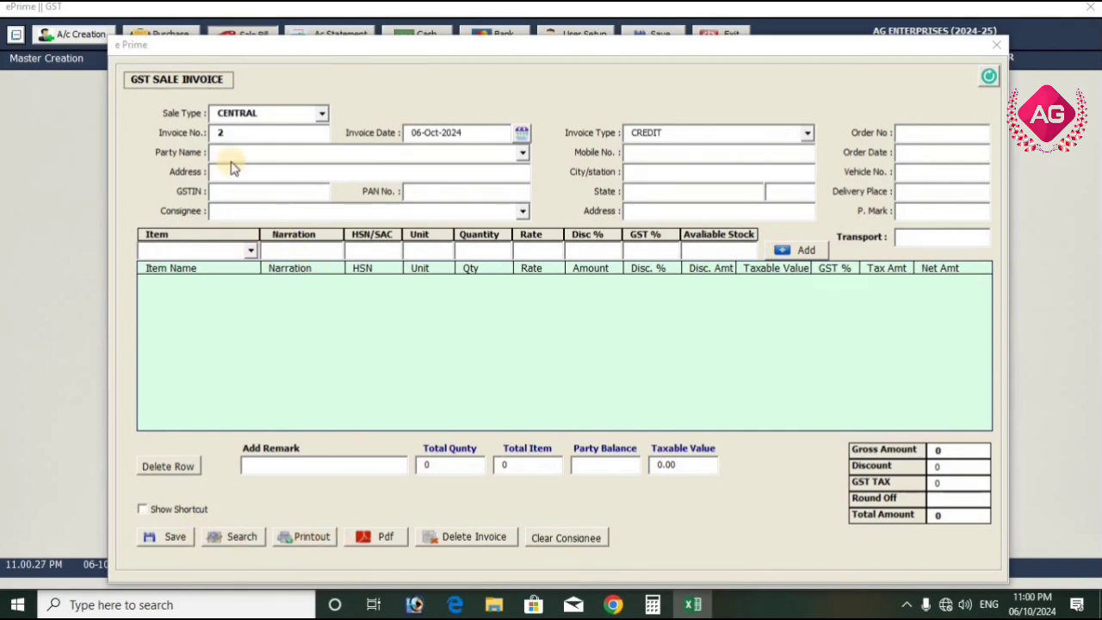
# Retrieve saved sale invoice number 1 and generate its PDF
pyautogui.doubleClick(236, 135)
pyautogui.click(240, 537)
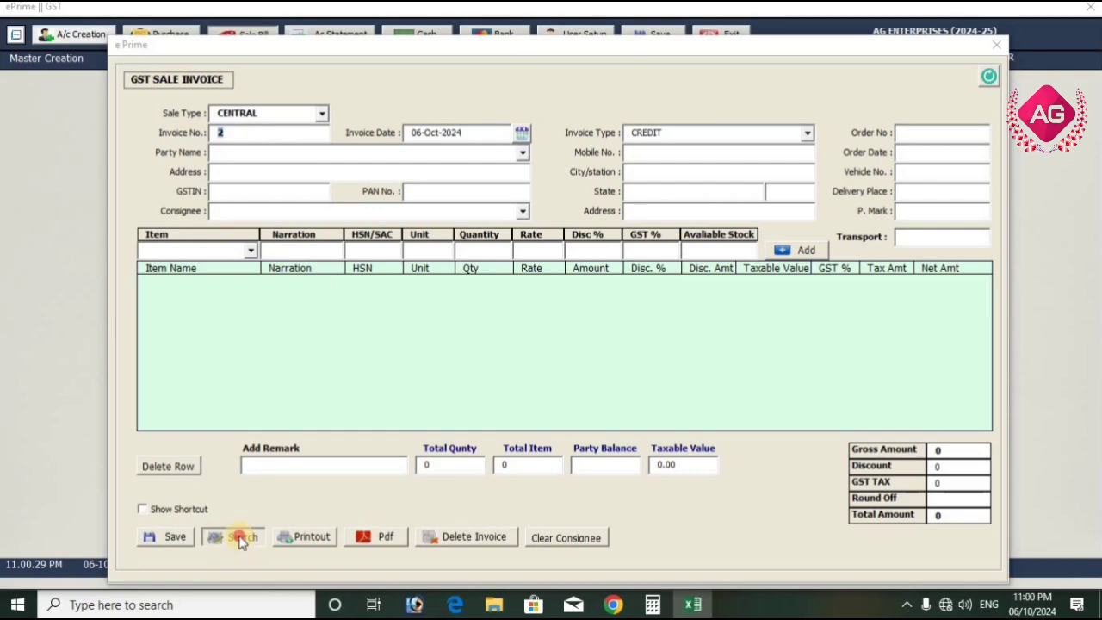
pyautogui.press('Return')
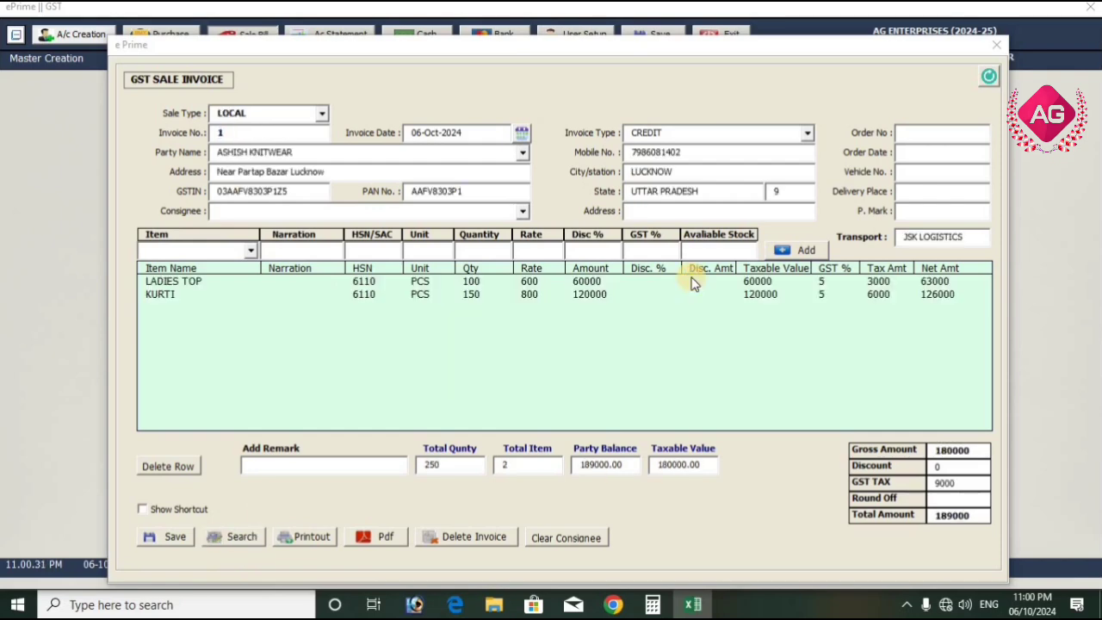
pyautogui.click(379, 537)
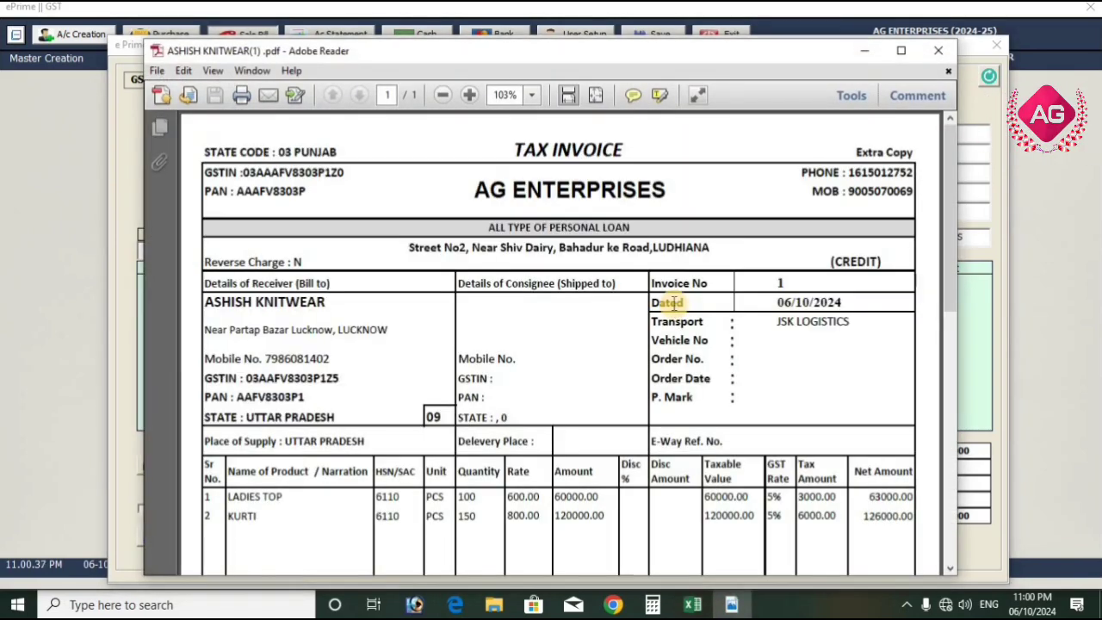
# Examine the tax invoice PDF's party details, item lines, GST breakdown, totals and terms, then close it
pyautogui.click(900, 52)
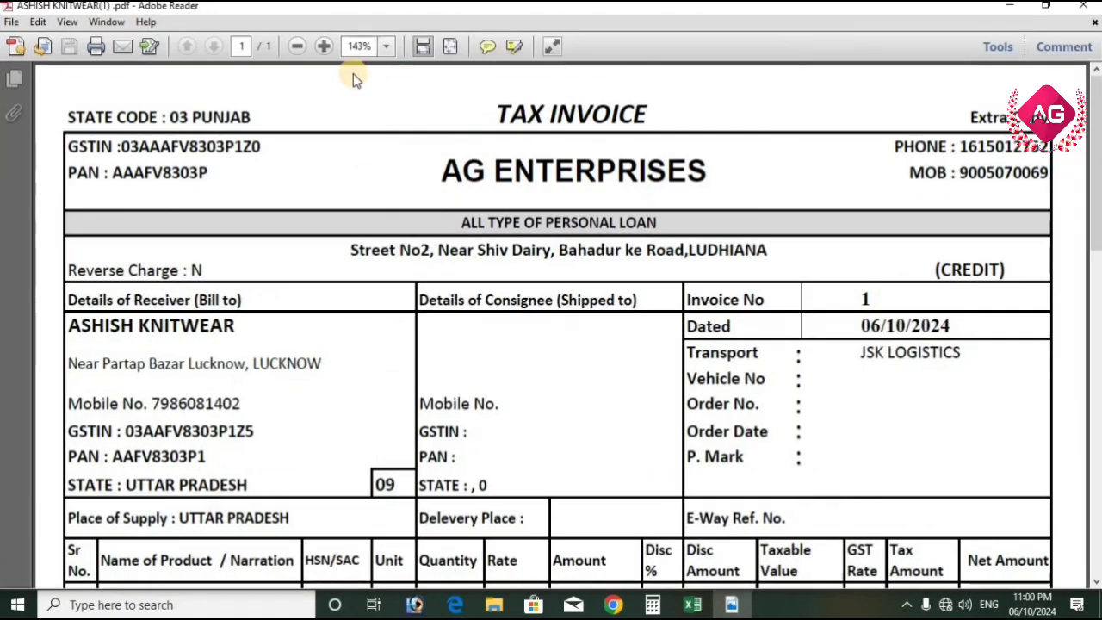
pyautogui.click(296, 48)
pyautogui.click(296, 48)
pyautogui.click(296, 48)
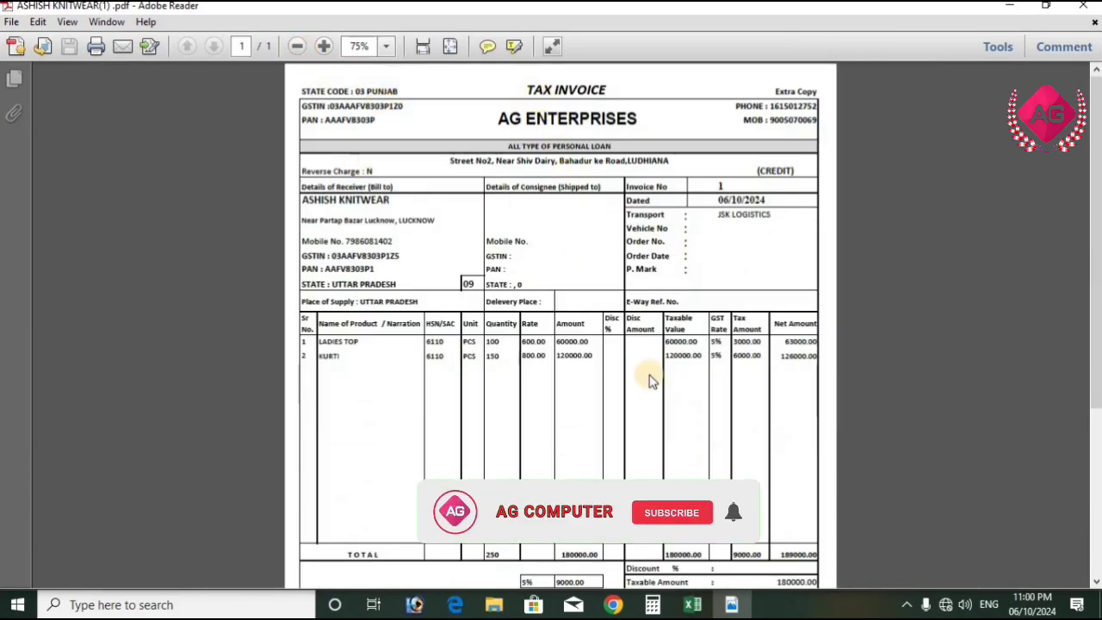
pyautogui.scroll(-5, 573, 355)
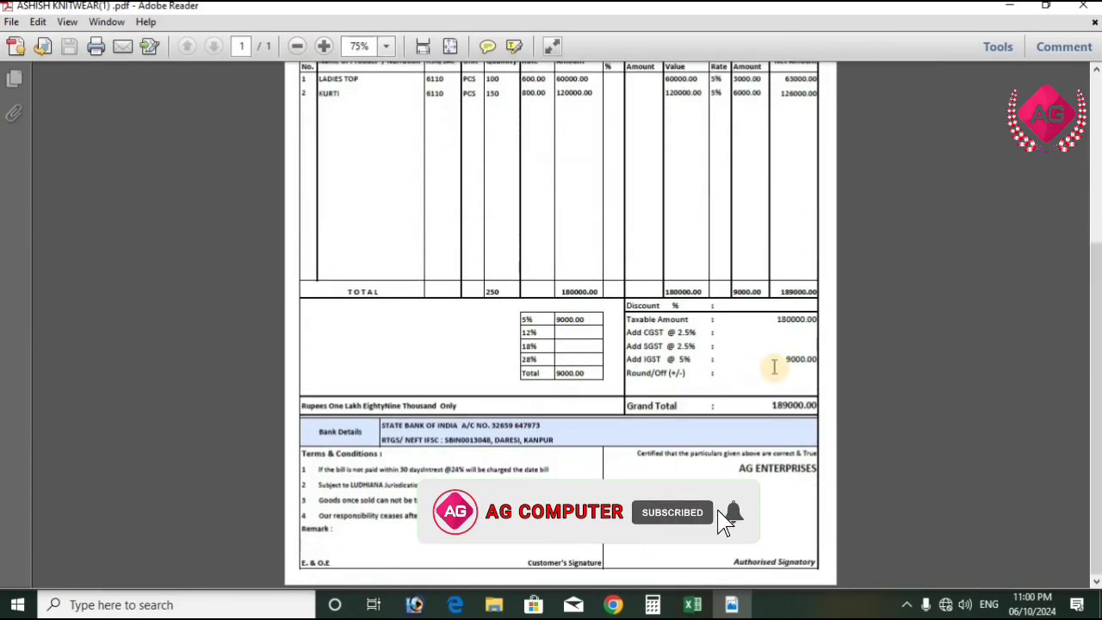
pyautogui.moveTo(558, 319); pyautogui.dragTo(600, 320)
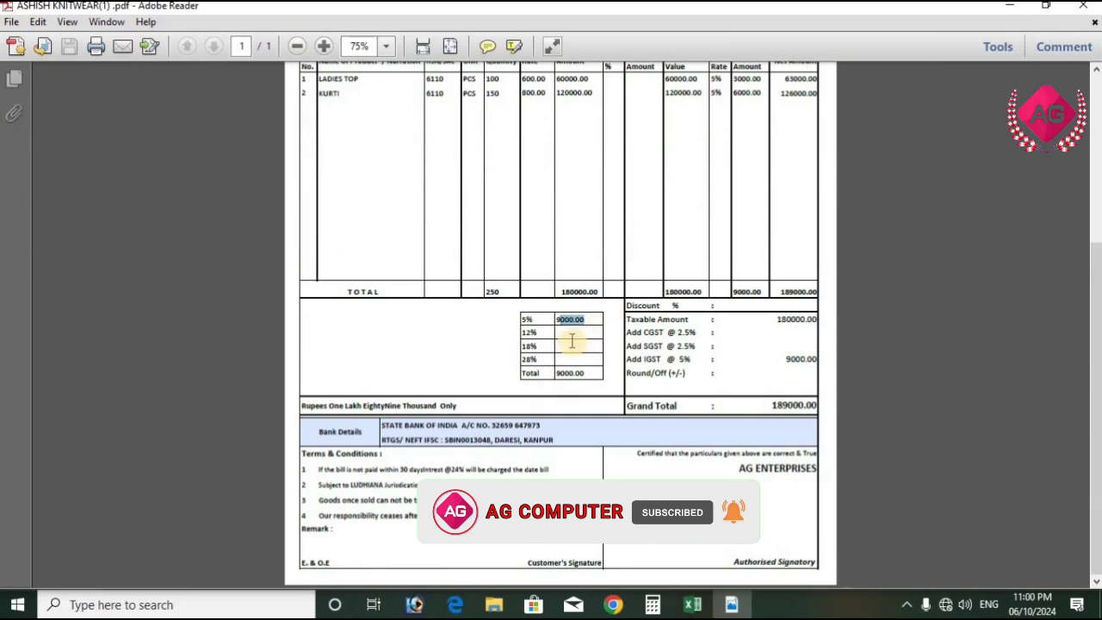
pyautogui.click(568, 335)
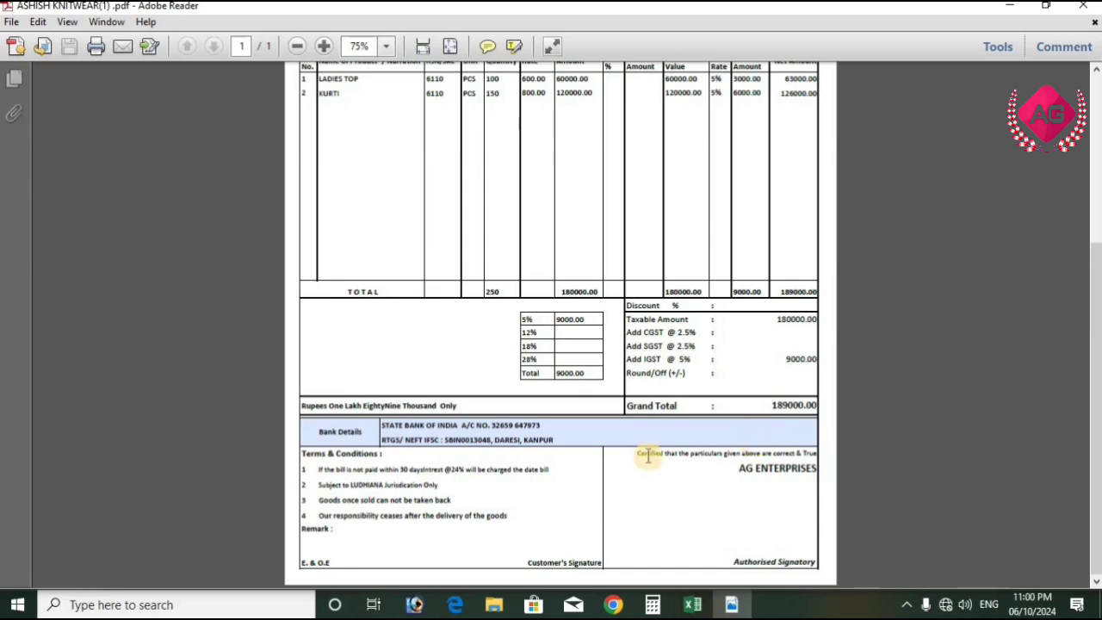
pyautogui.scroll(5, 781, 439)
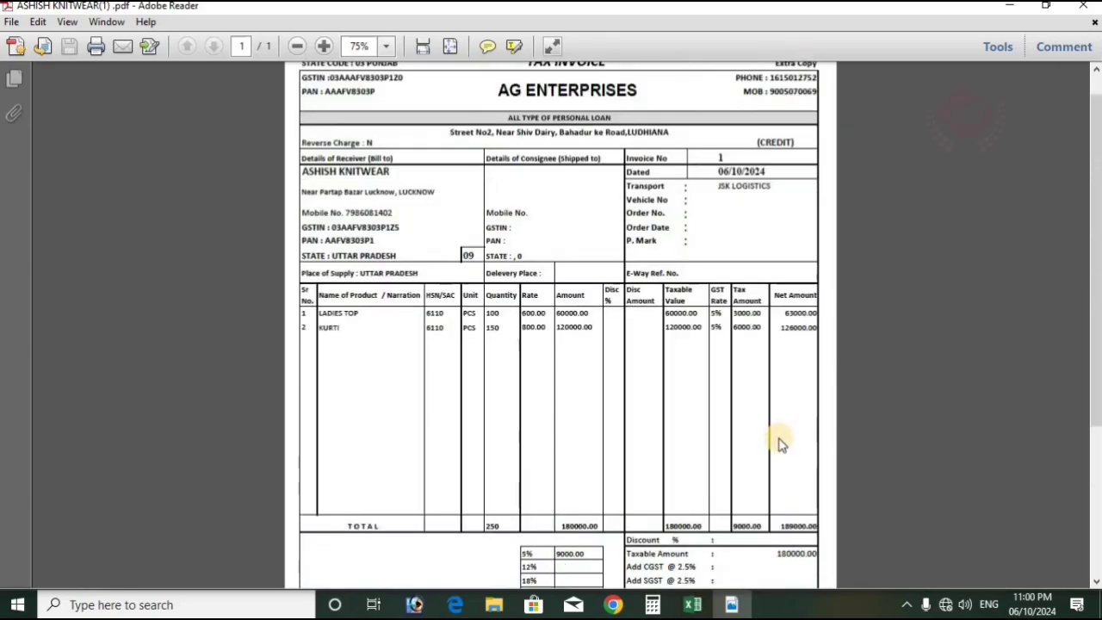
pyautogui.scroll(1, 779, 443)
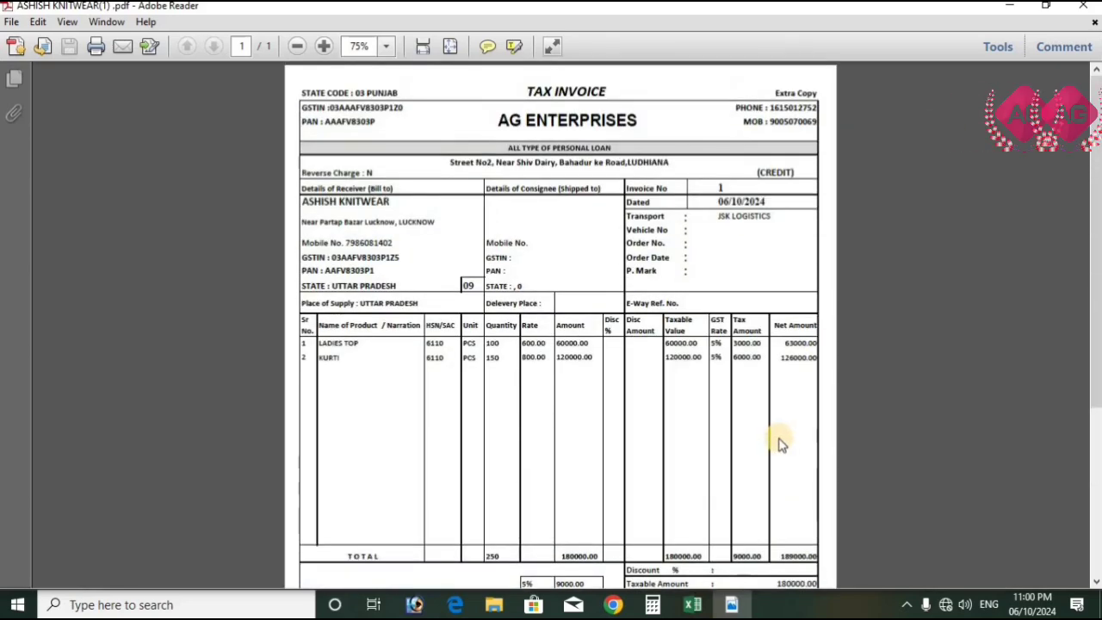
pyautogui.click(786, 203)
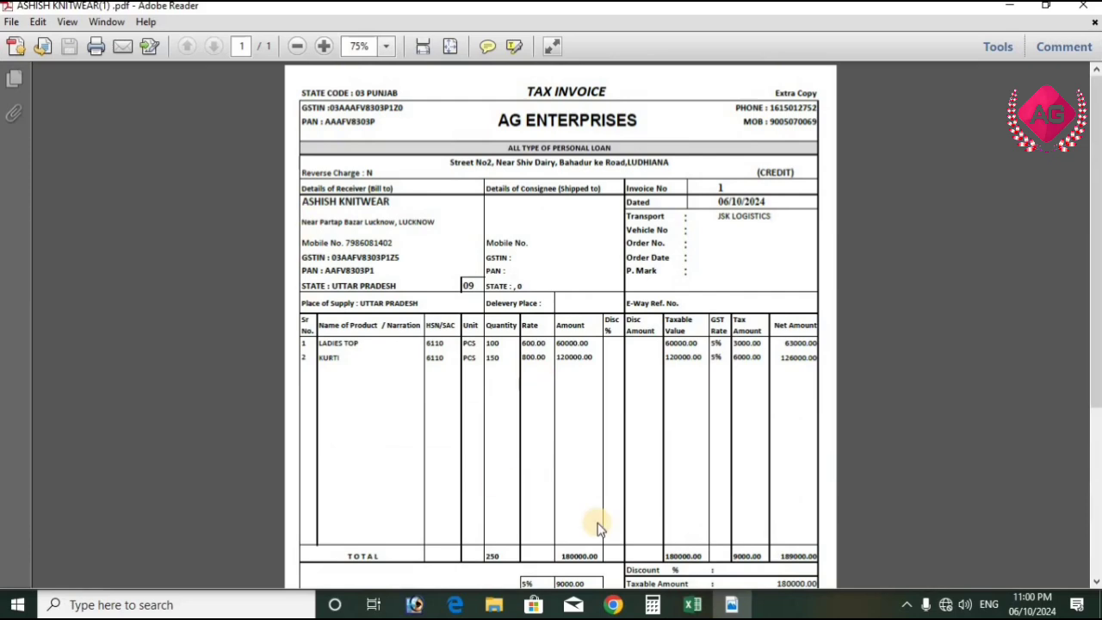
pyautogui.scroll(-3, 598, 525)
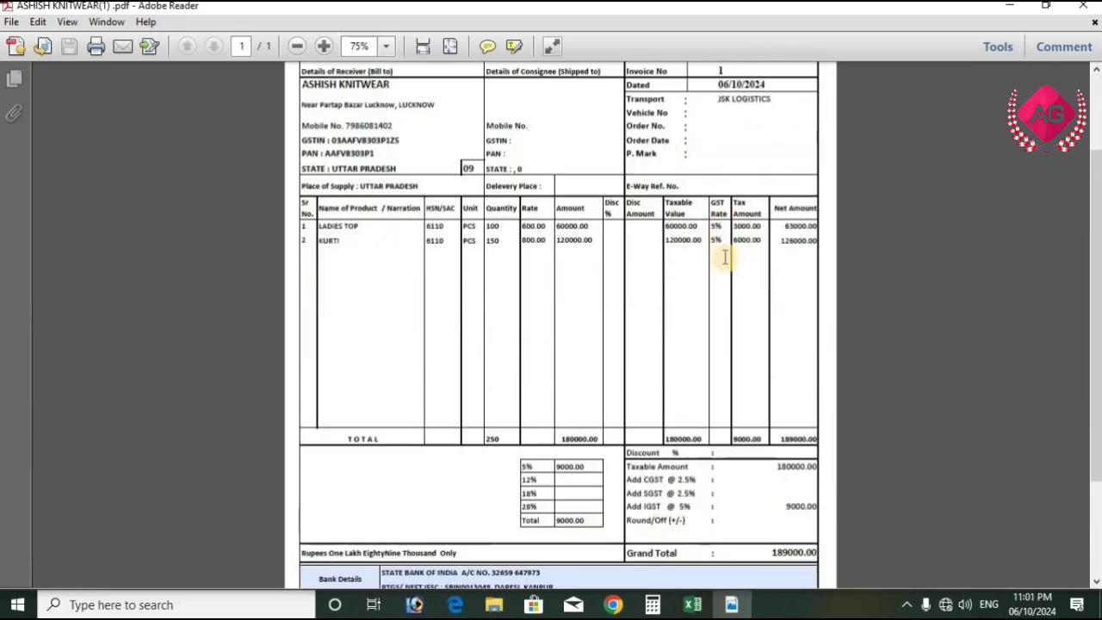
pyautogui.scroll(1, 719, 470)
pyautogui.scroll(2, 719, 469)
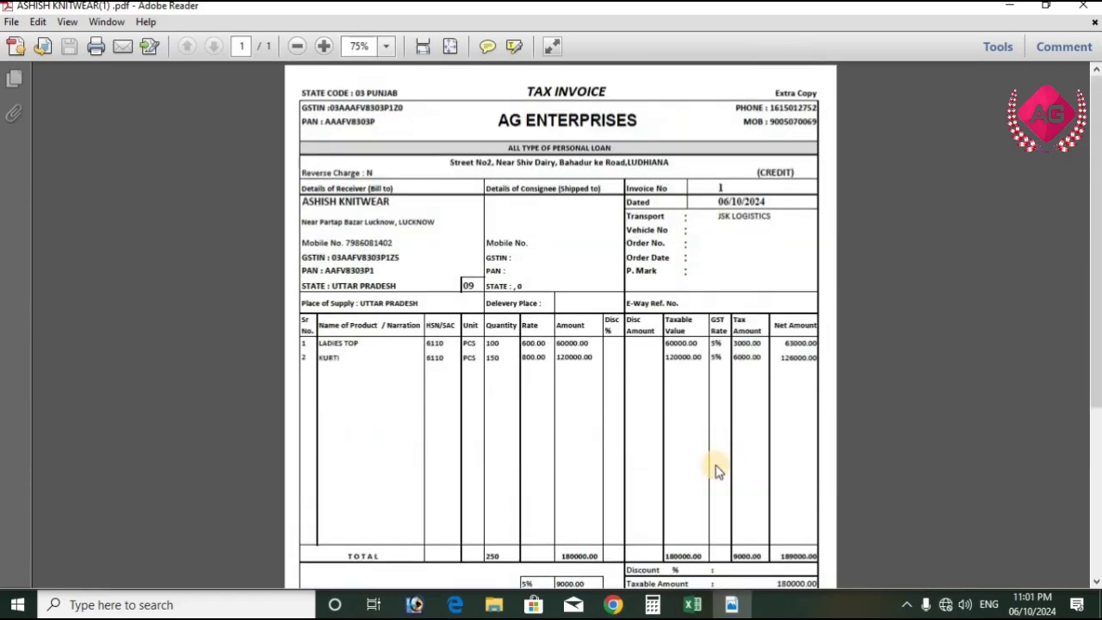
pyautogui.click(1090, 9)
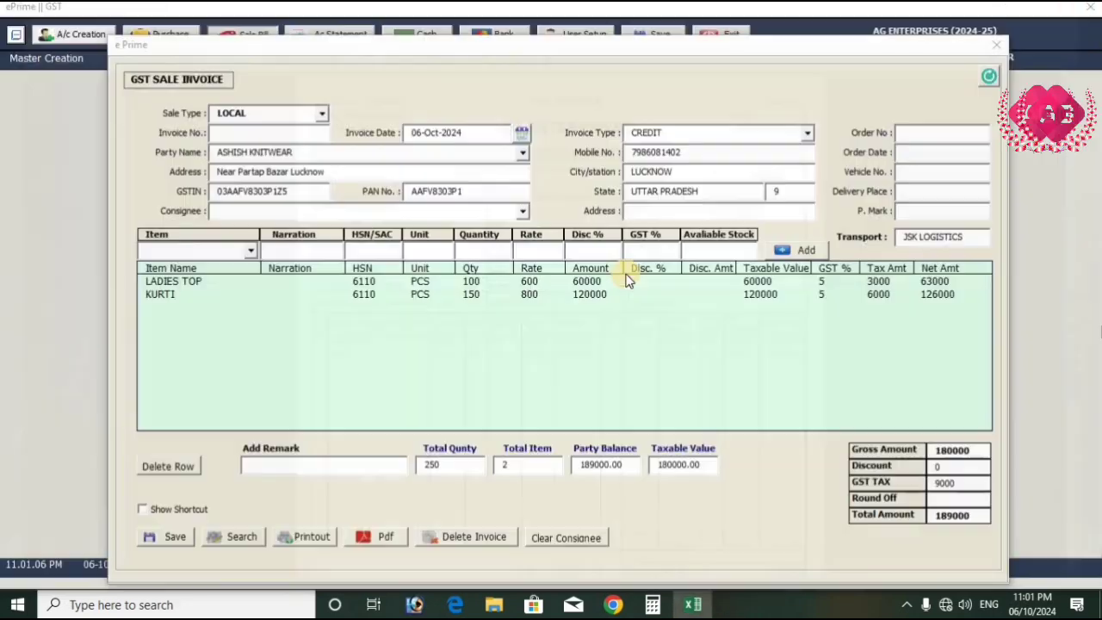
# Leave the sale invoice, view the Debtors List report, refresh it and check the ASHISH KNITWEAR entry
pyautogui.click(995, 45)
pyautogui.click(313, 60)
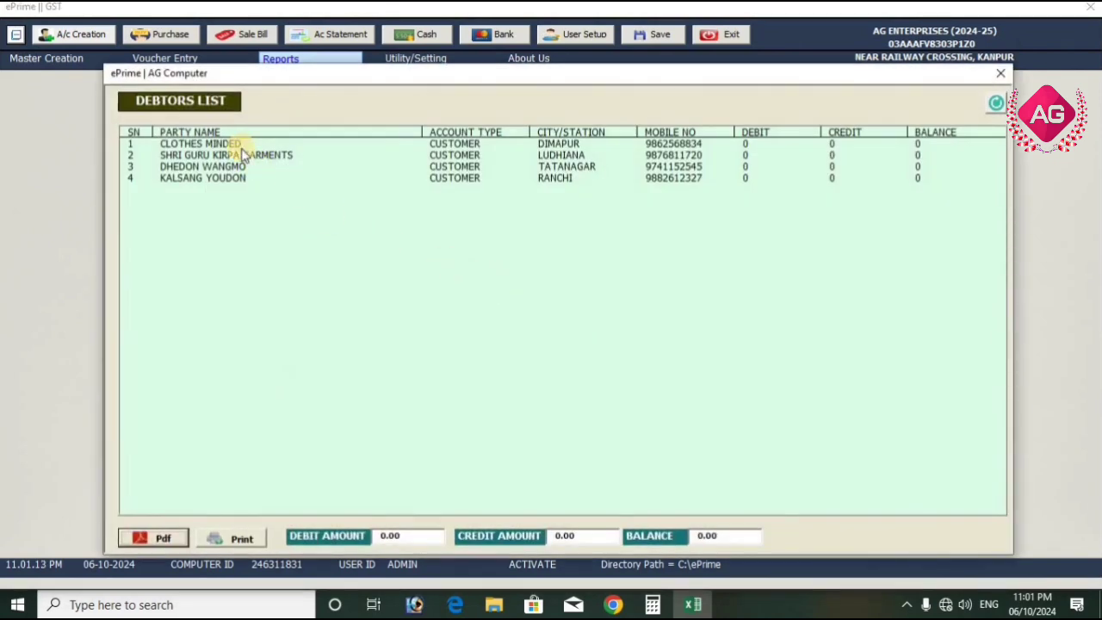
pyautogui.click(241, 144)
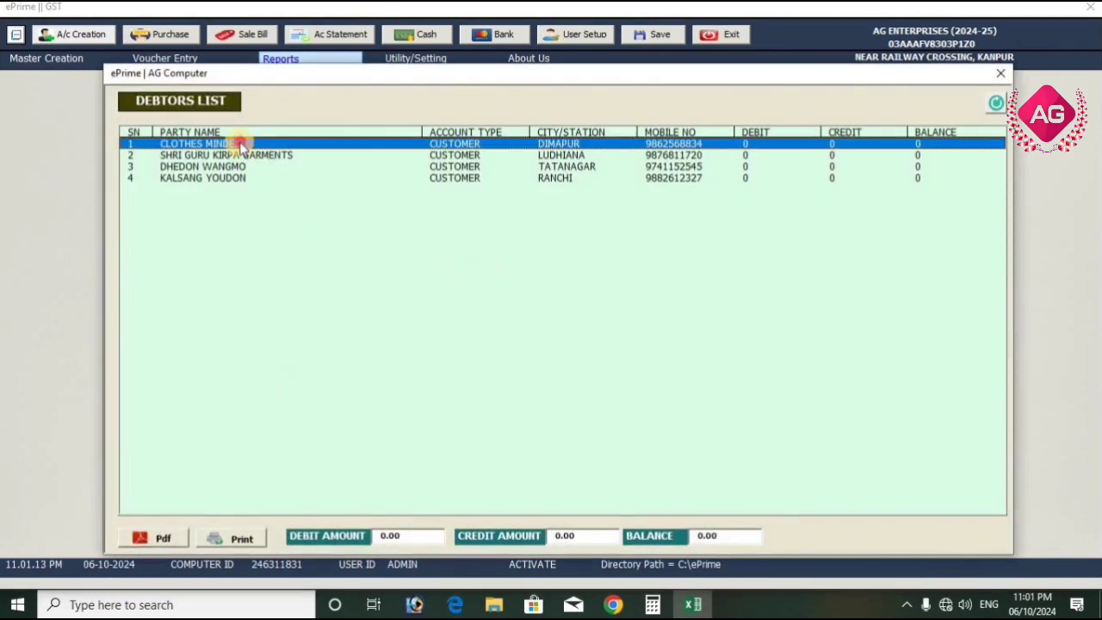
pyautogui.click(235, 179)
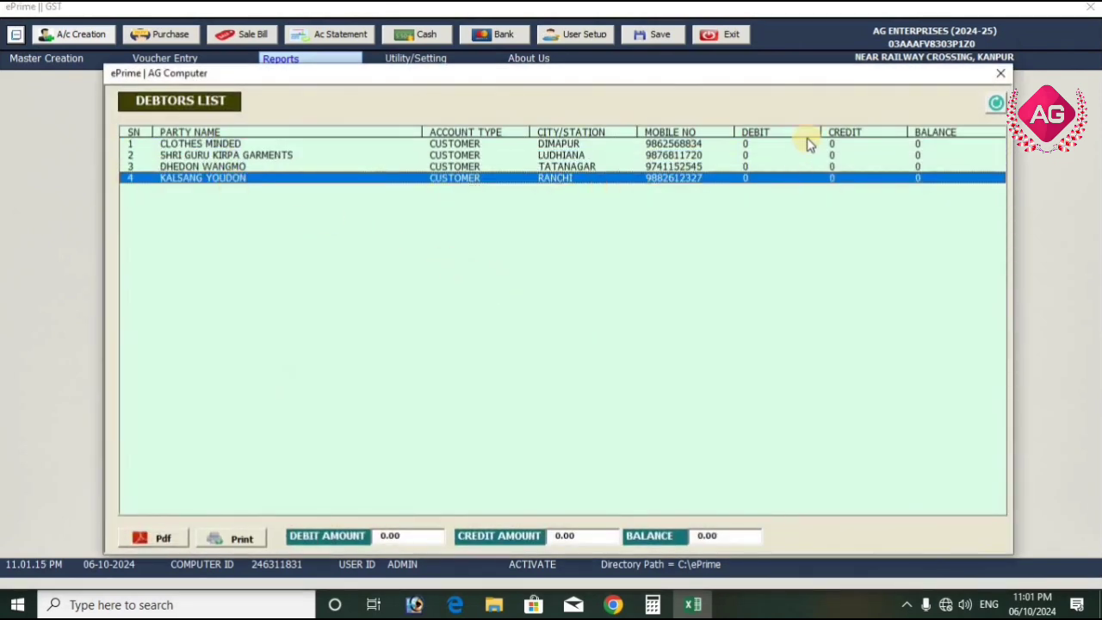
pyautogui.click(996, 102)
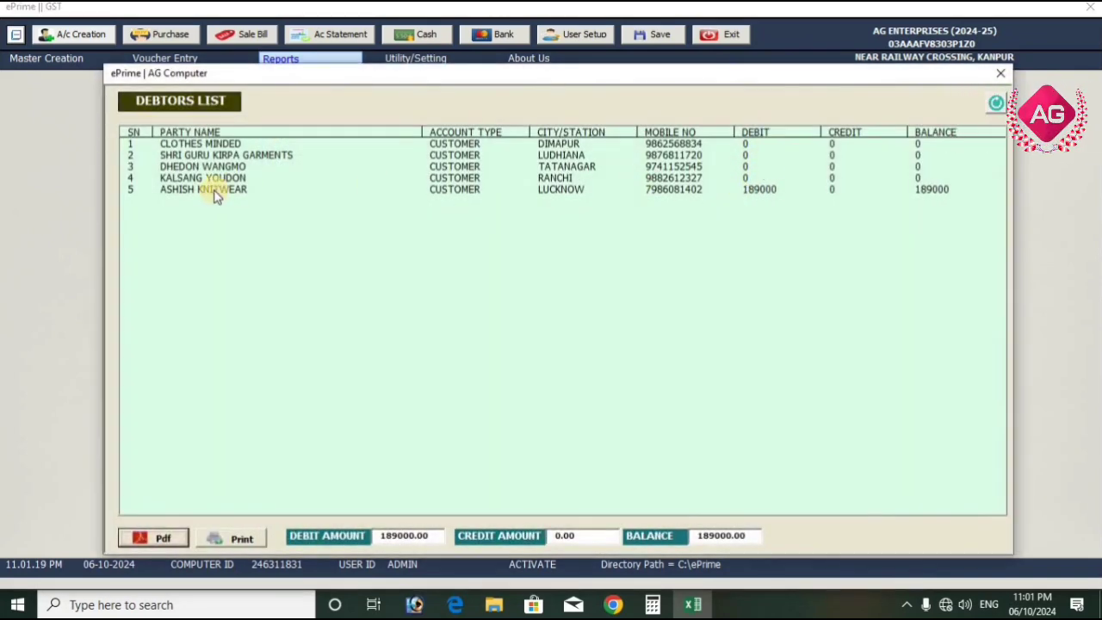
pyautogui.click(207, 189)
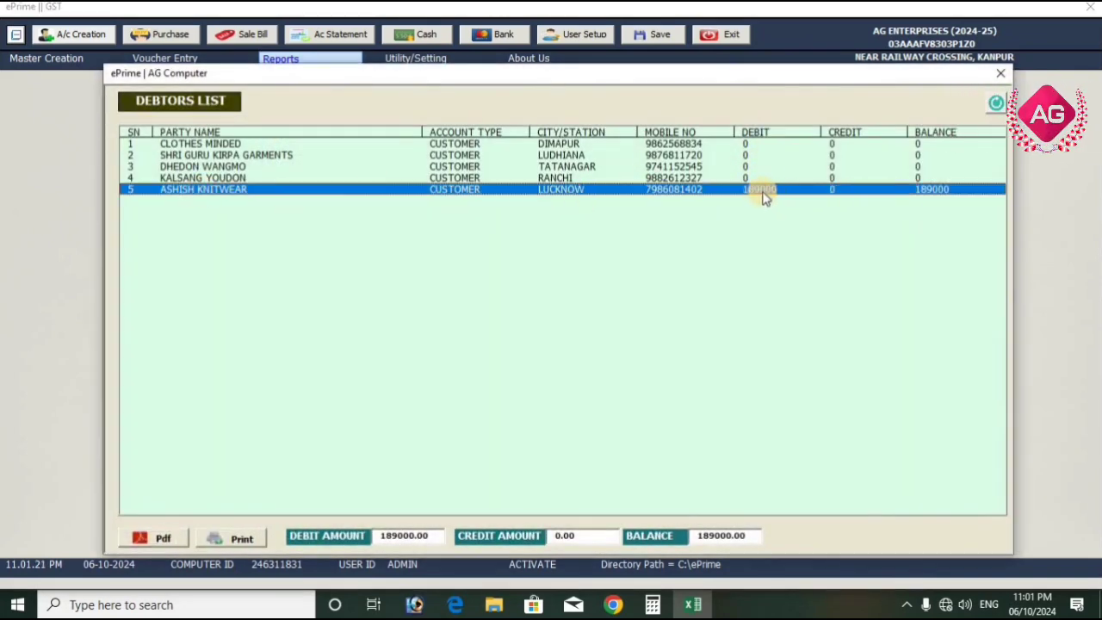
# Leave the Debtors List, view and refresh the Creditors List, check the DEV SHREE ENT entry, and close the report
pyautogui.click(1000, 73)
pyautogui.click(281, 59)
pyautogui.click(315, 136)
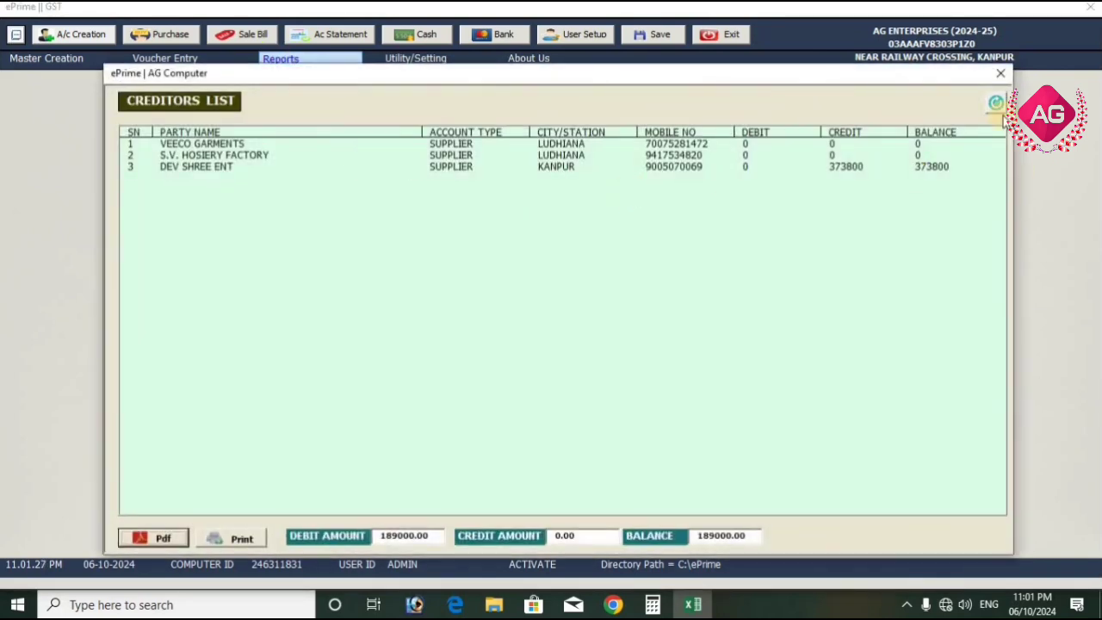
pyautogui.click(994, 105)
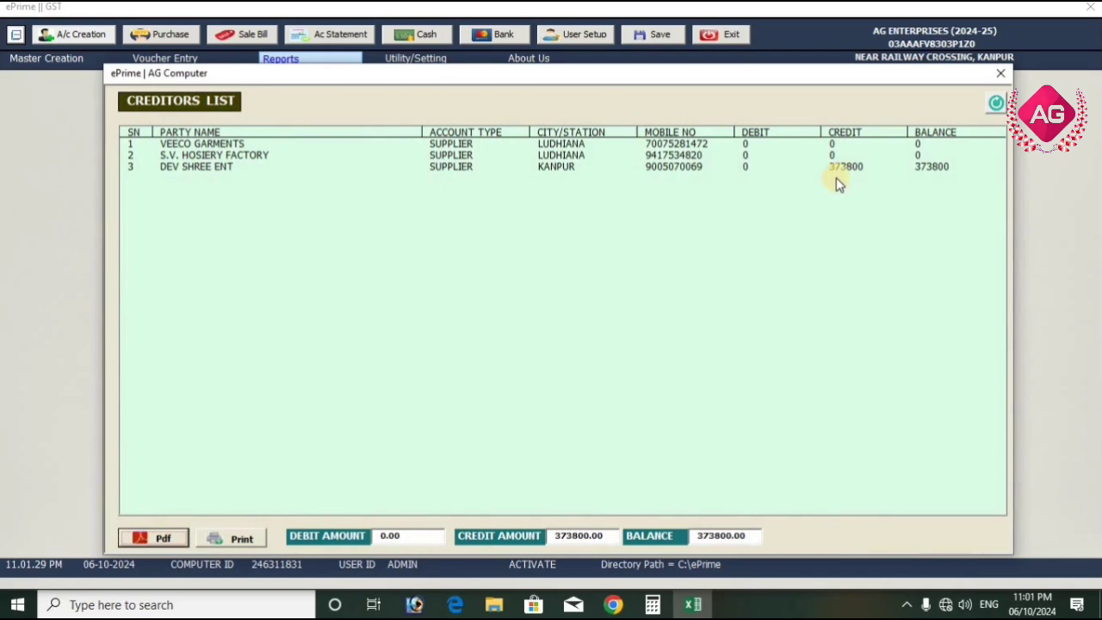
pyautogui.click(832, 191)
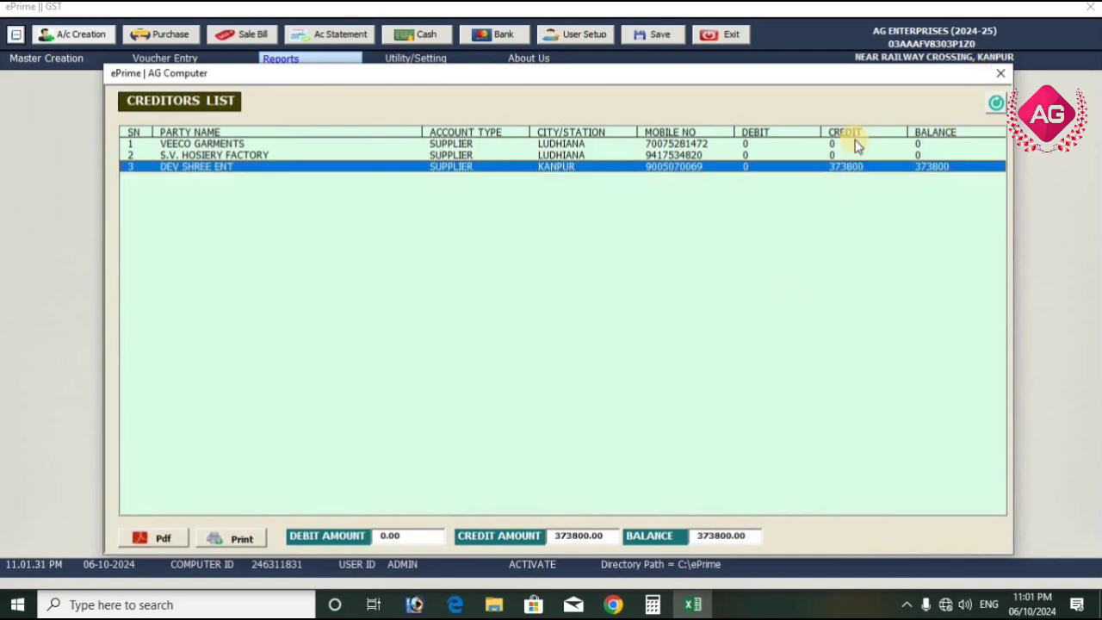
pyautogui.click(996, 103)
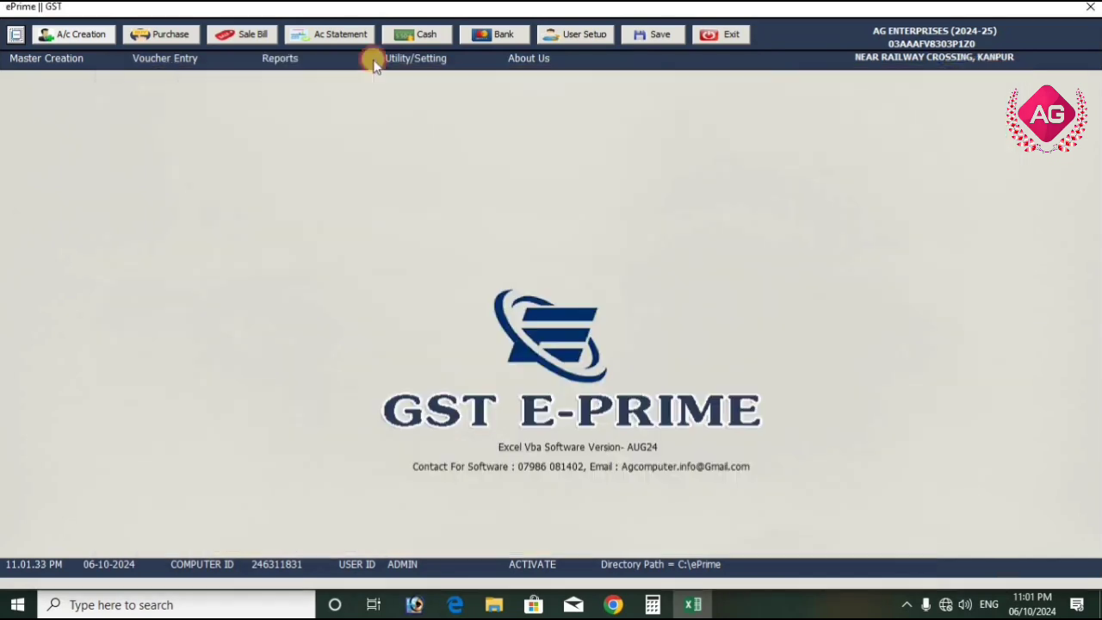
# Show the account statement of DEV SHREE ENT, check its purchase bill entry, and close the statement
pyautogui.click(313, 62)
pyautogui.click(317, 84)
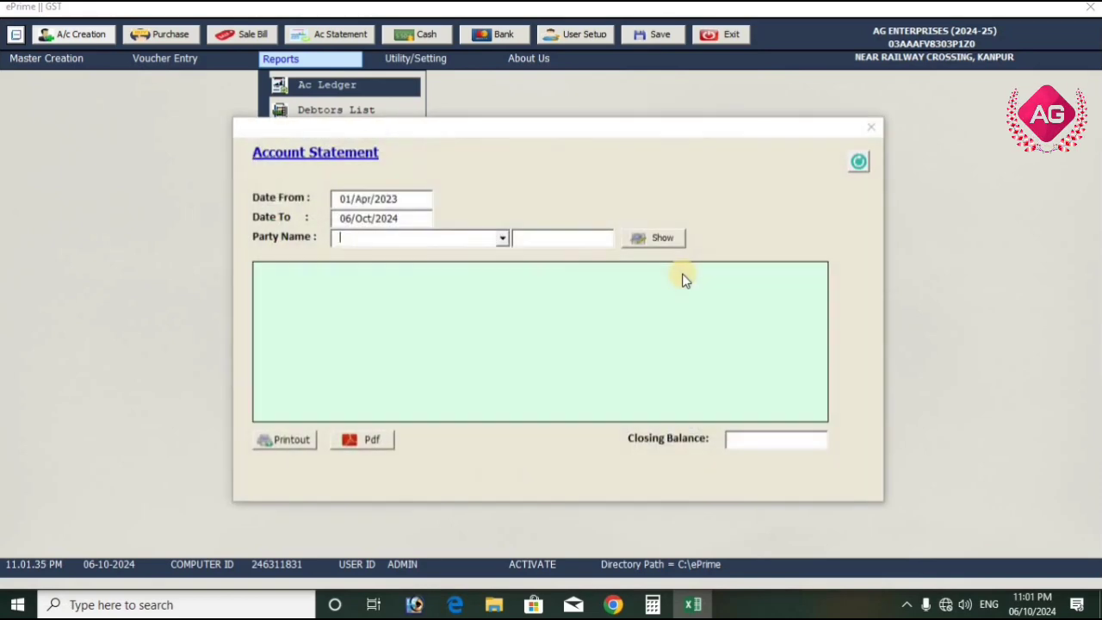
pyautogui.click(502, 241)
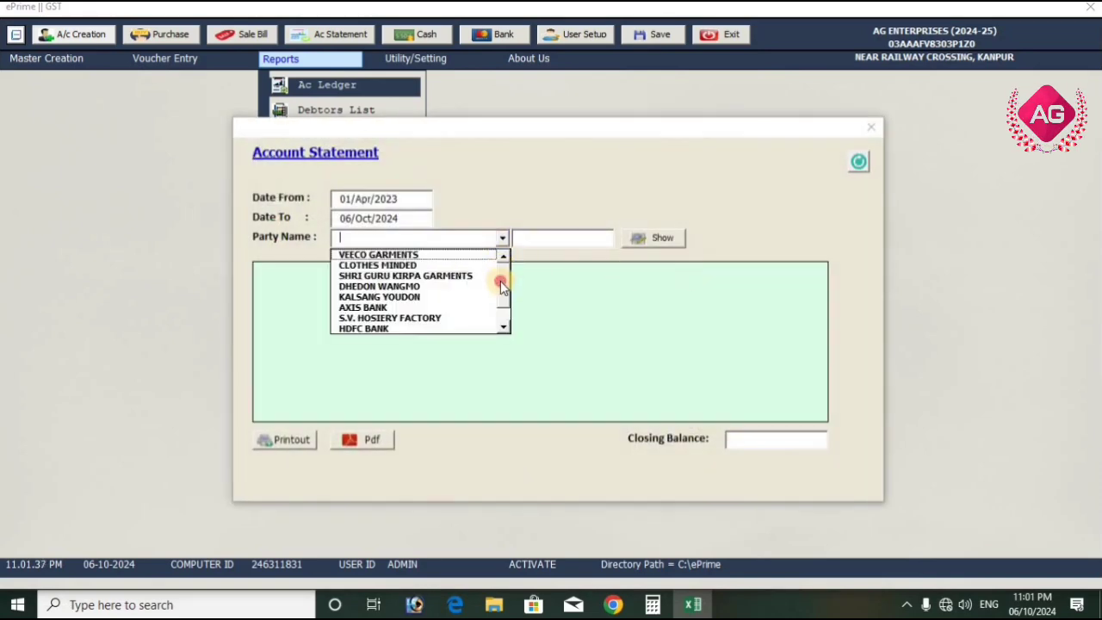
pyautogui.moveTo(500, 282); pyautogui.dragTo(501, 304)
pyautogui.click(455, 328)
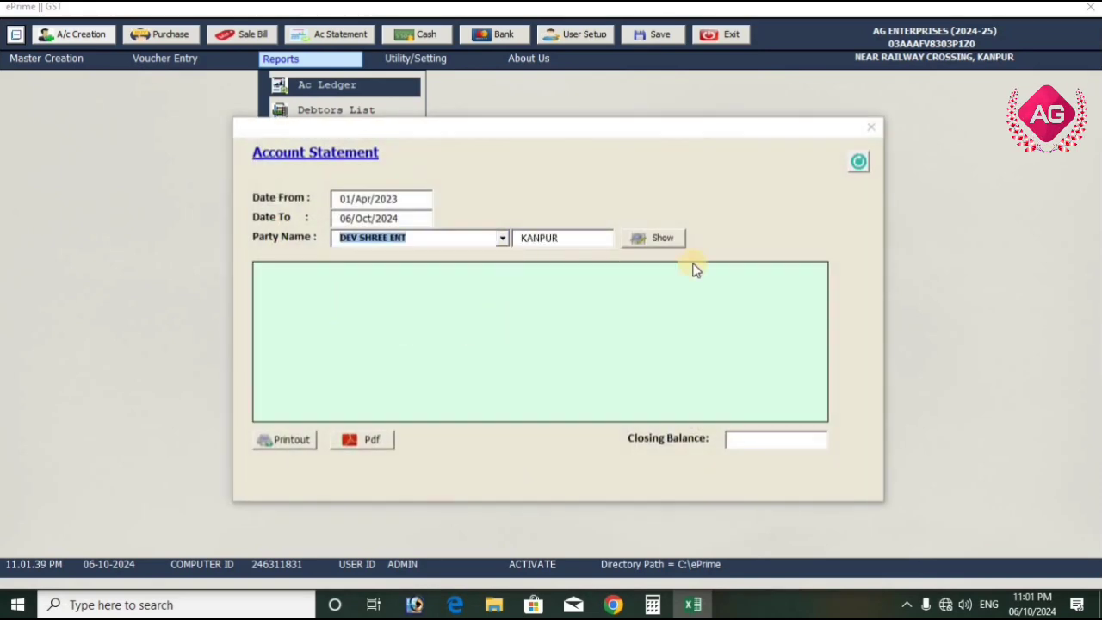
pyautogui.click(656, 238)
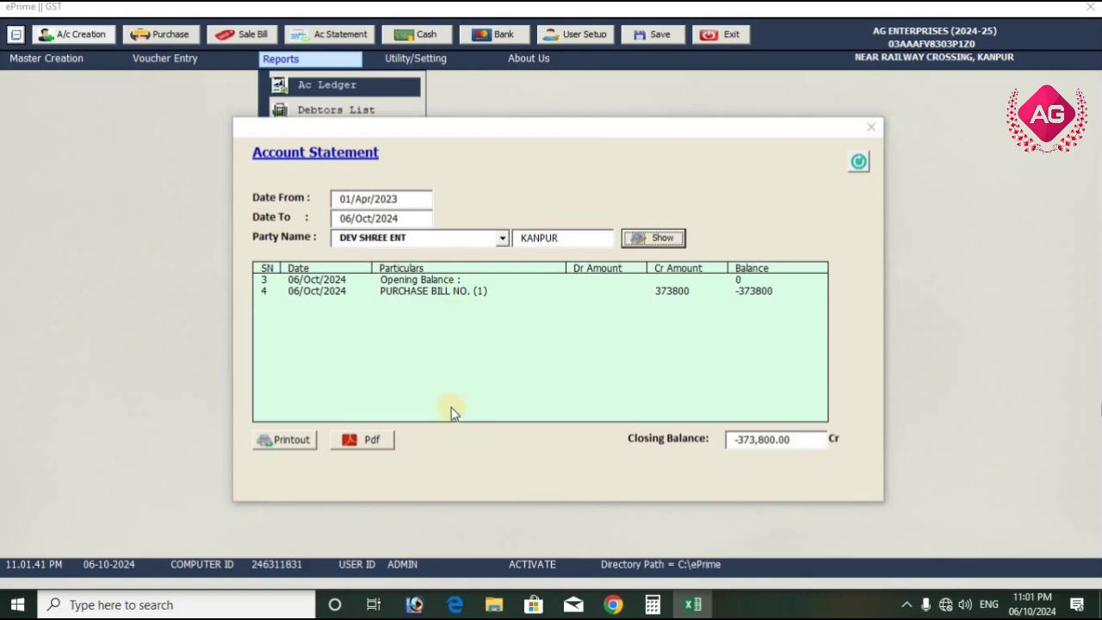
pyautogui.click(868, 131)
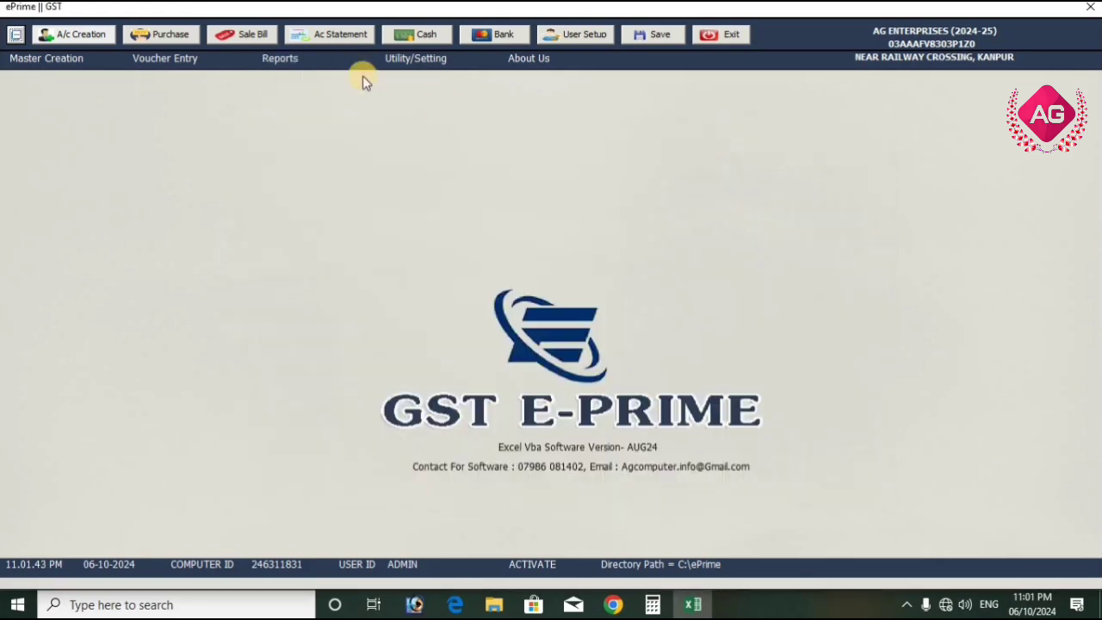
# View the Stock Report, check the available stock of KURTI and LADIES TOP, and close the report
pyautogui.click(317, 62)
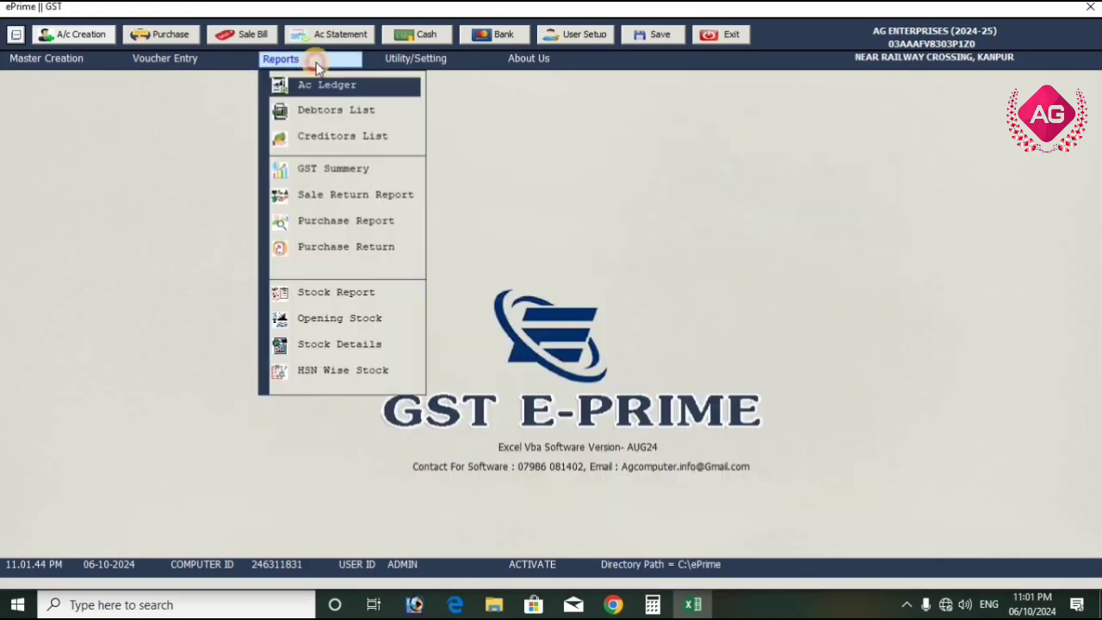
pyautogui.click(328, 297)
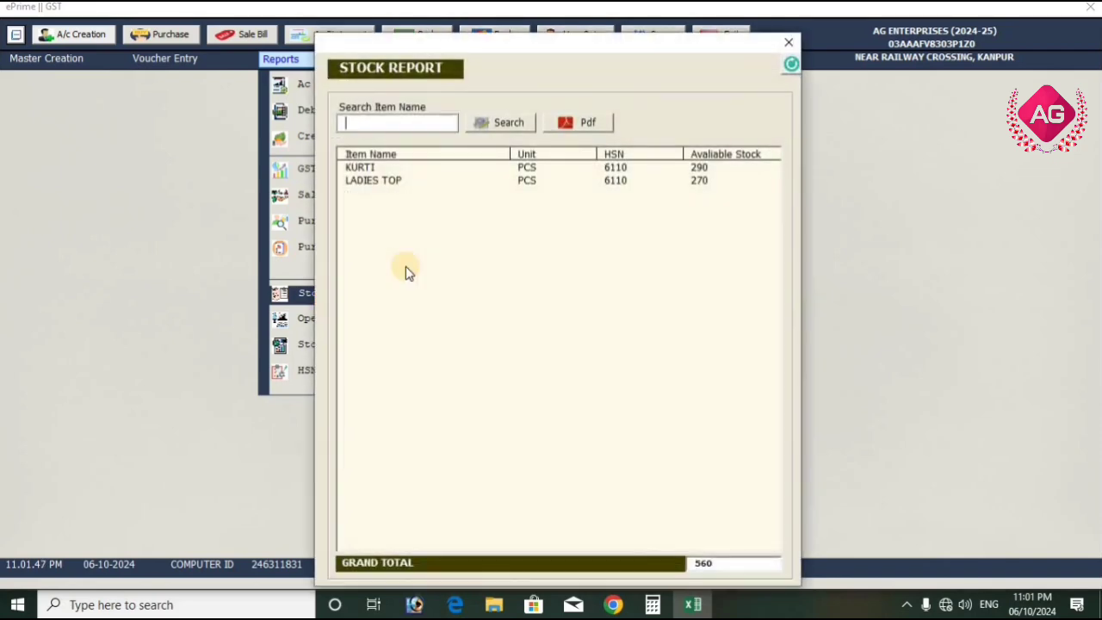
pyautogui.click(385, 168)
pyautogui.click(388, 181)
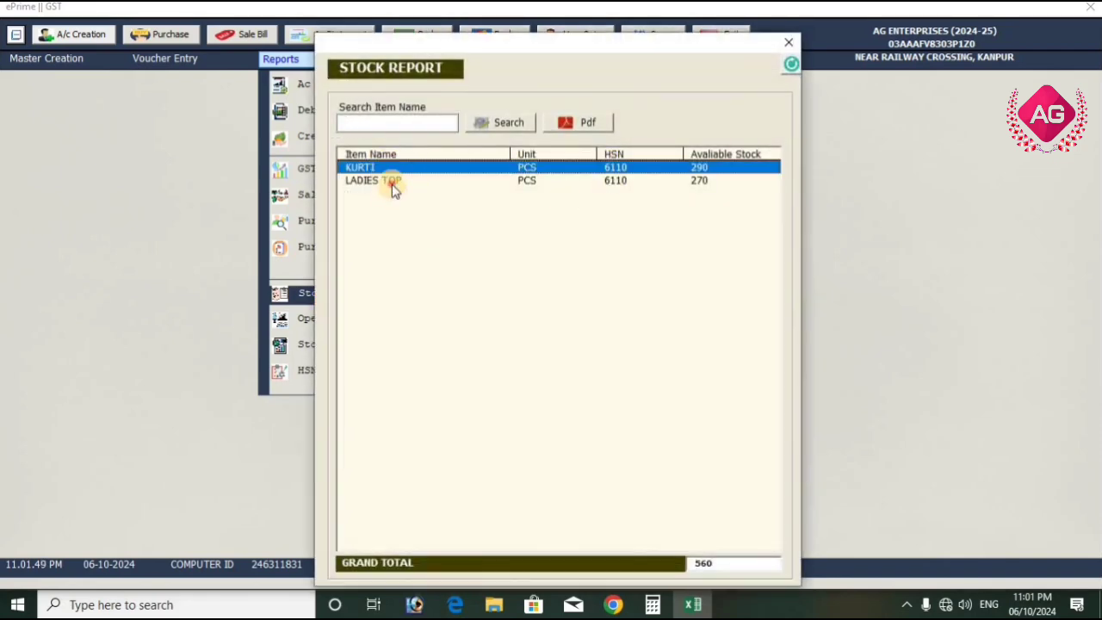
pyautogui.click(784, 45)
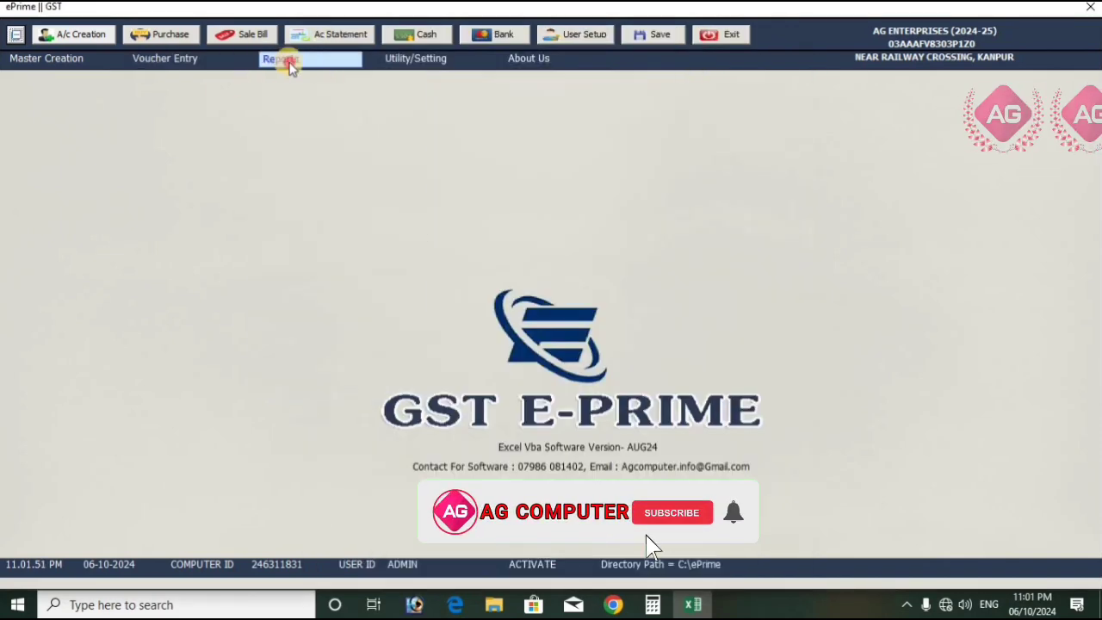
# Examine the Stock Details report's opening, purchase, sale and closing quantities per item, then close it
pyautogui.click(284, 60)
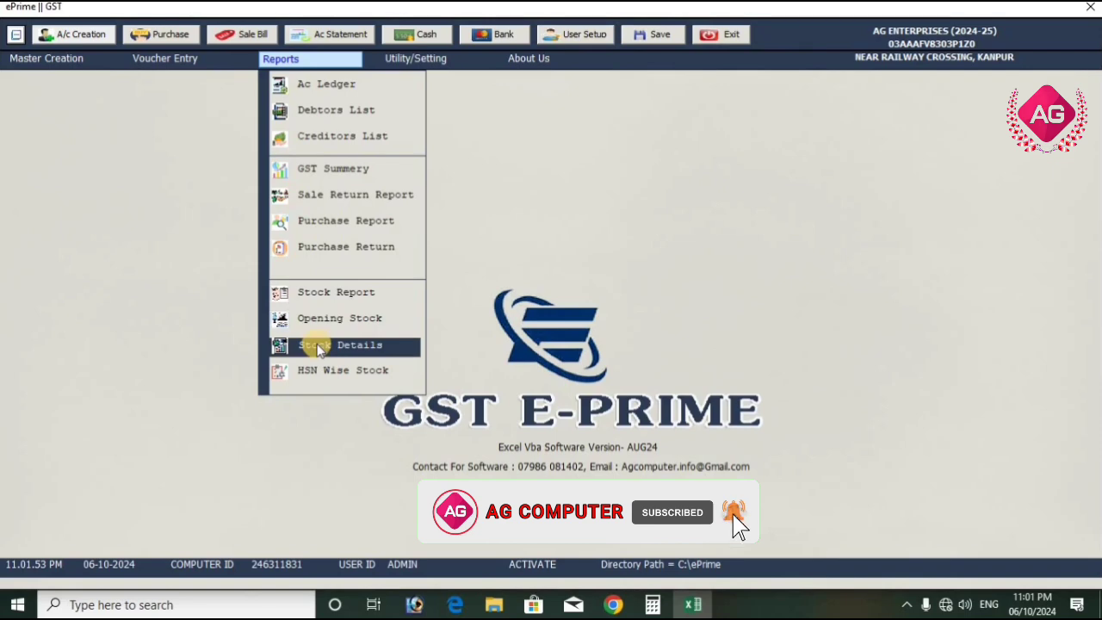
pyautogui.click(338, 349)
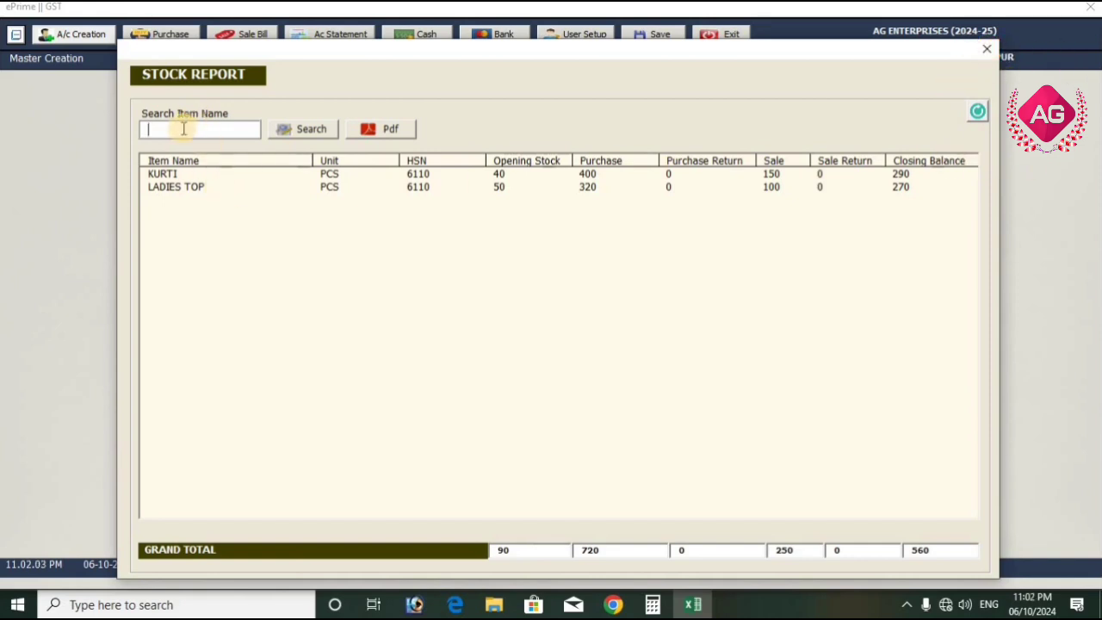
pyautogui.click(987, 49)
# View the HSN Wise Stock report, check the opening and available stock of HSN 6110, and close the report
pyautogui.click(310, 65)
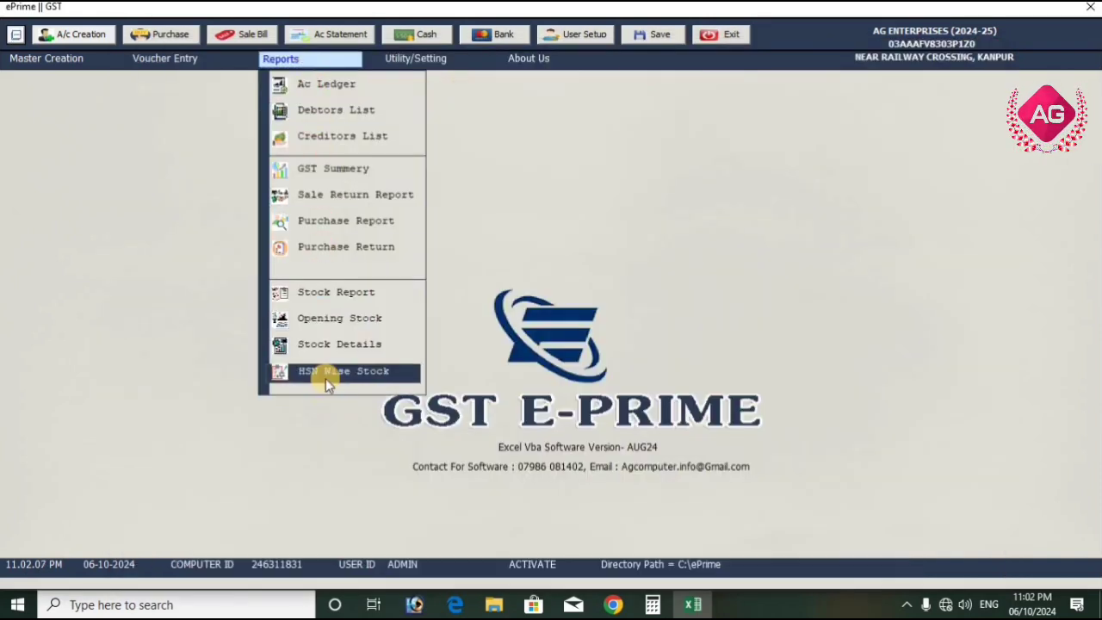
pyautogui.click(327, 376)
pyautogui.click(377, 170)
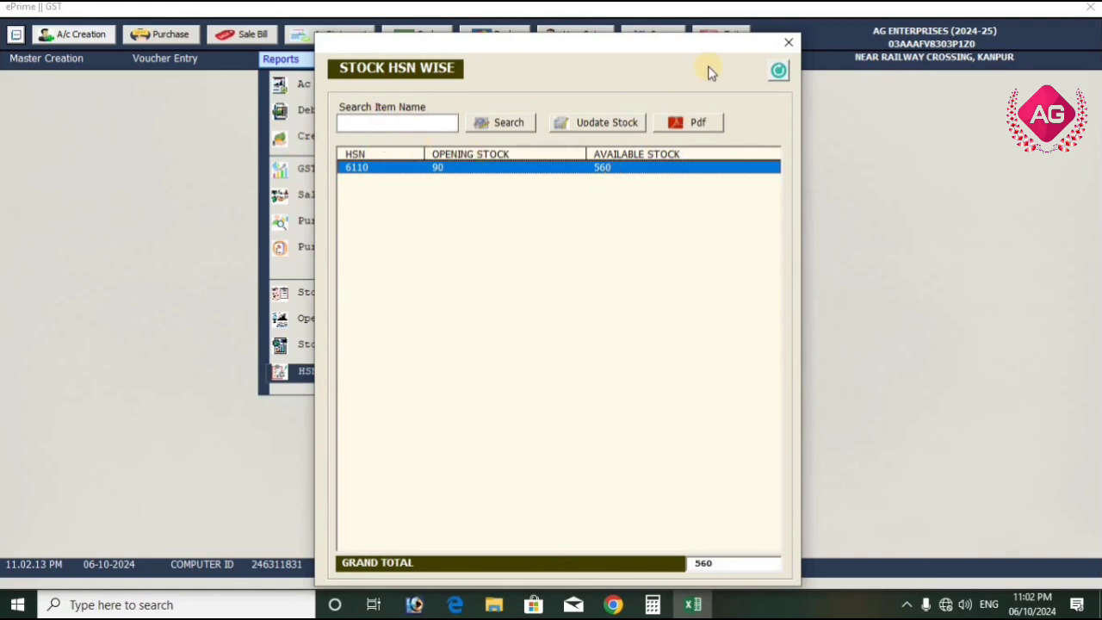
pyautogui.click(786, 41)
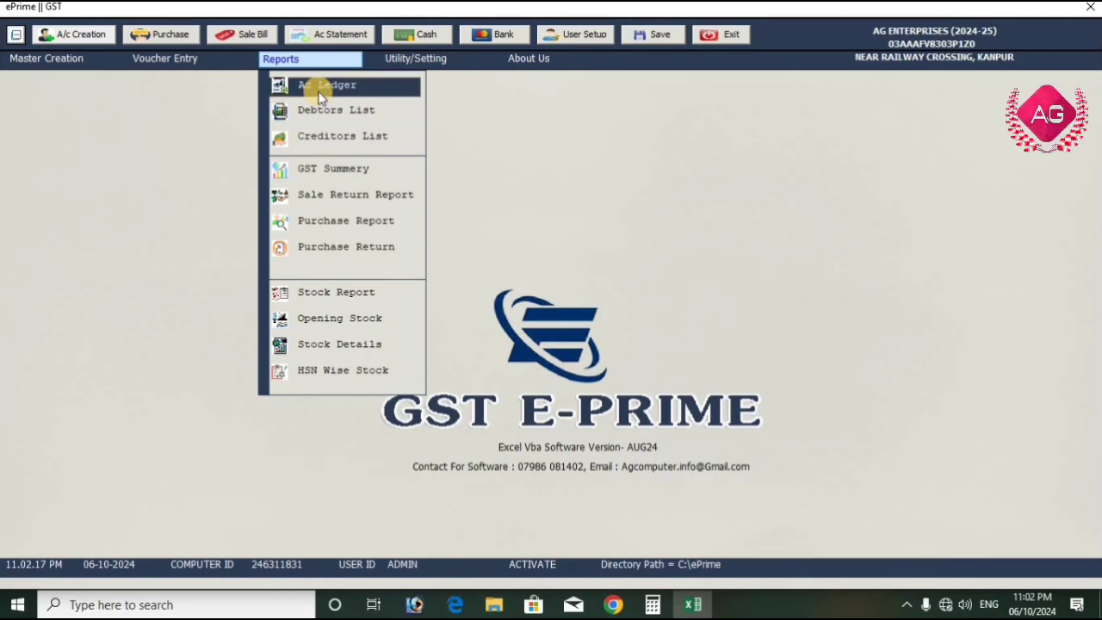
pyautogui.click(356, 85)
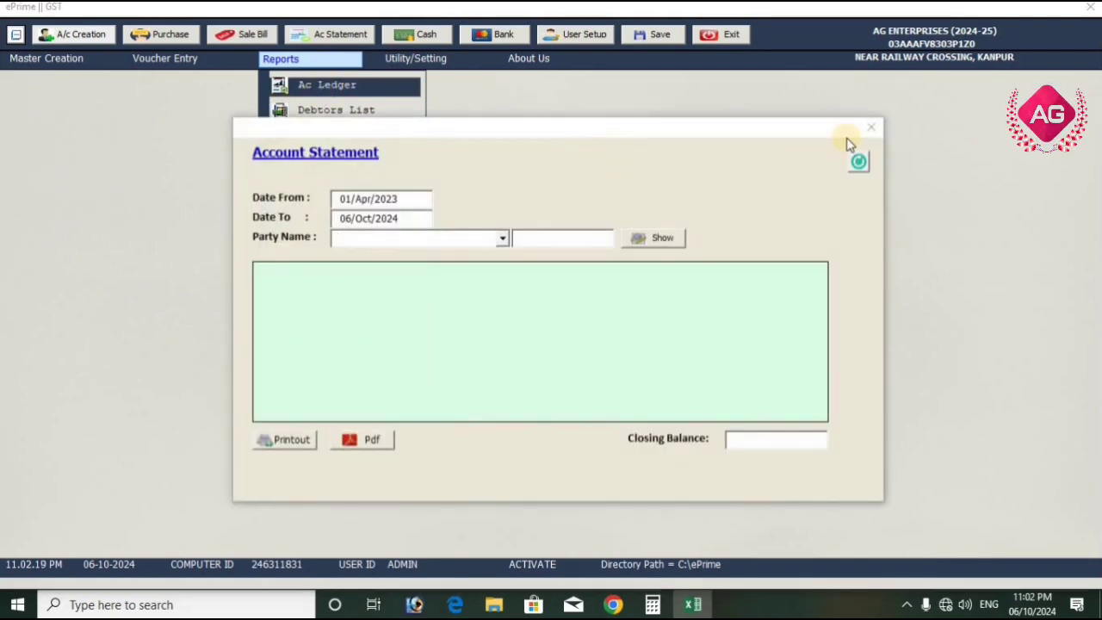
pyautogui.click(872, 127)
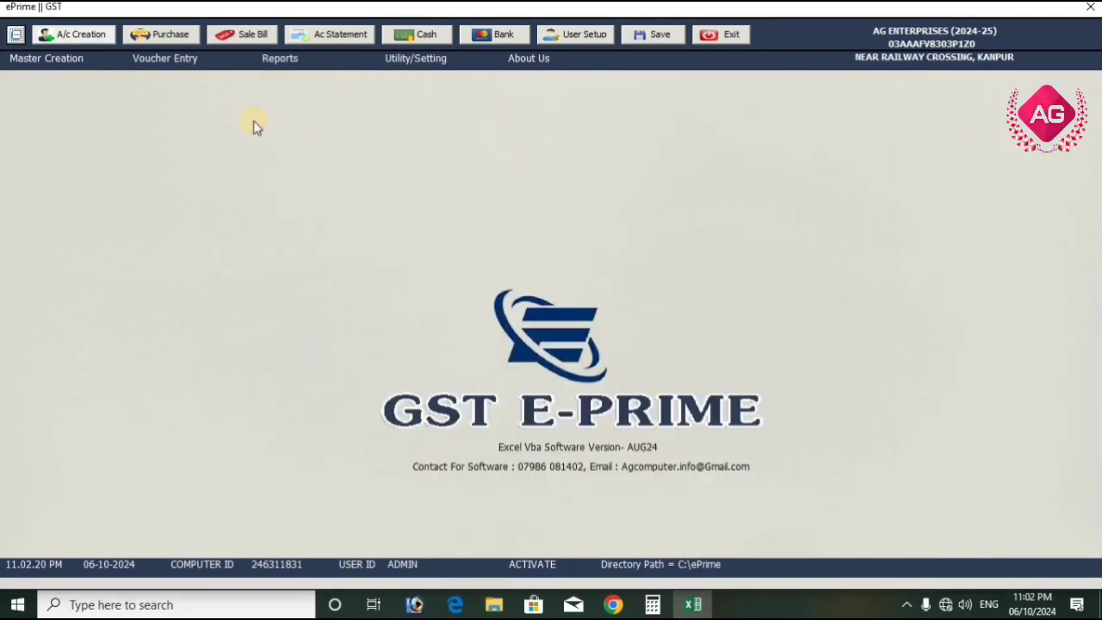
# Start a bank voucher with HDFC BANK as the bank account and DEV SHREE ENT as the party account
pyautogui.click(180, 62)
pyautogui.click(189, 116)
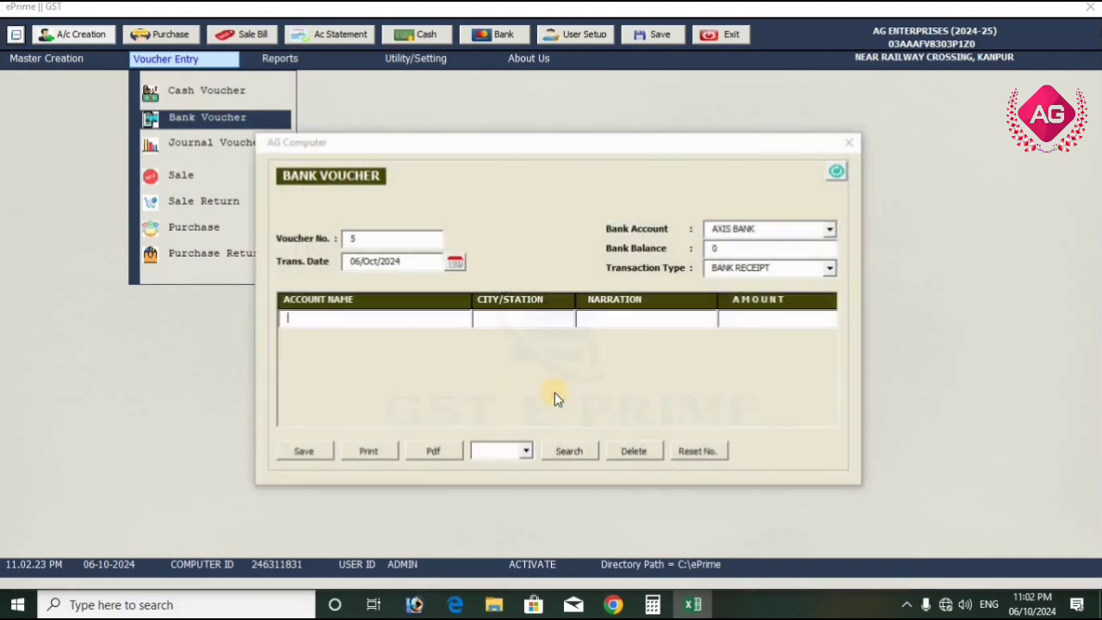
pyautogui.click(829, 229)
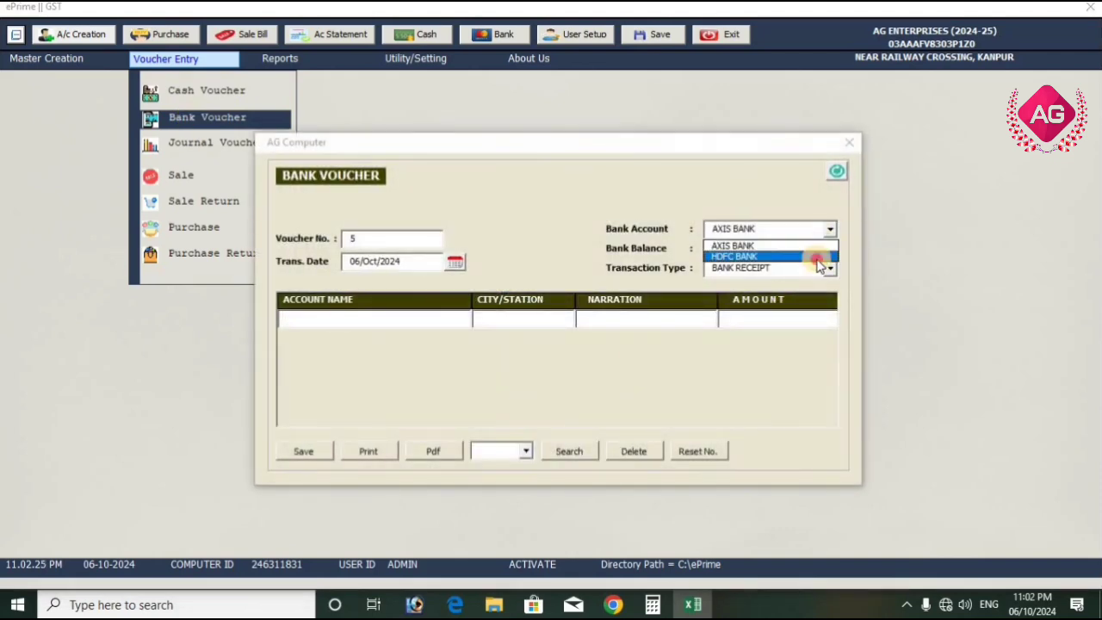
pyautogui.click(814, 256)
pyautogui.click(396, 318)
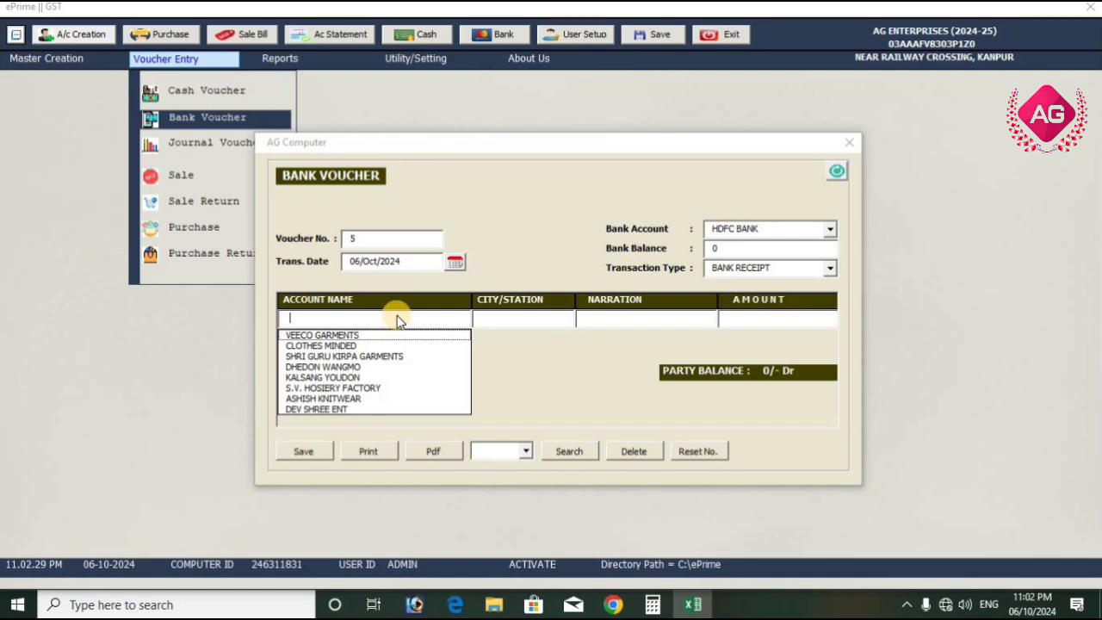
pyautogui.click(362, 409)
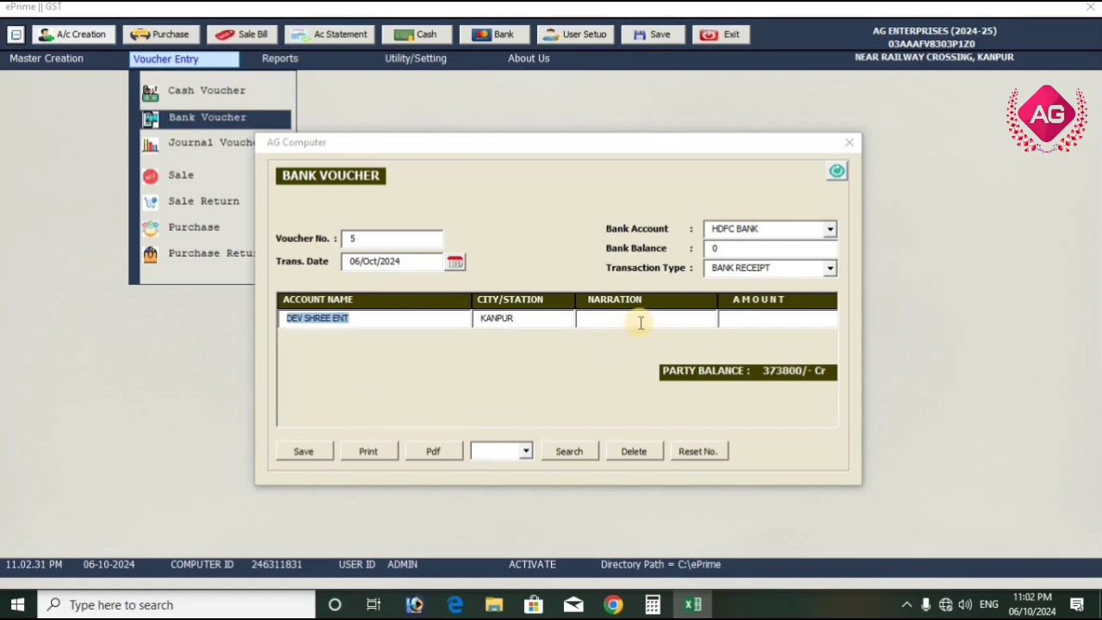
# Enter the narration CHQ.NO.123 and the amount 373800 on the DEV SHREE ENT voucher line
pyautogui.click(641, 323)
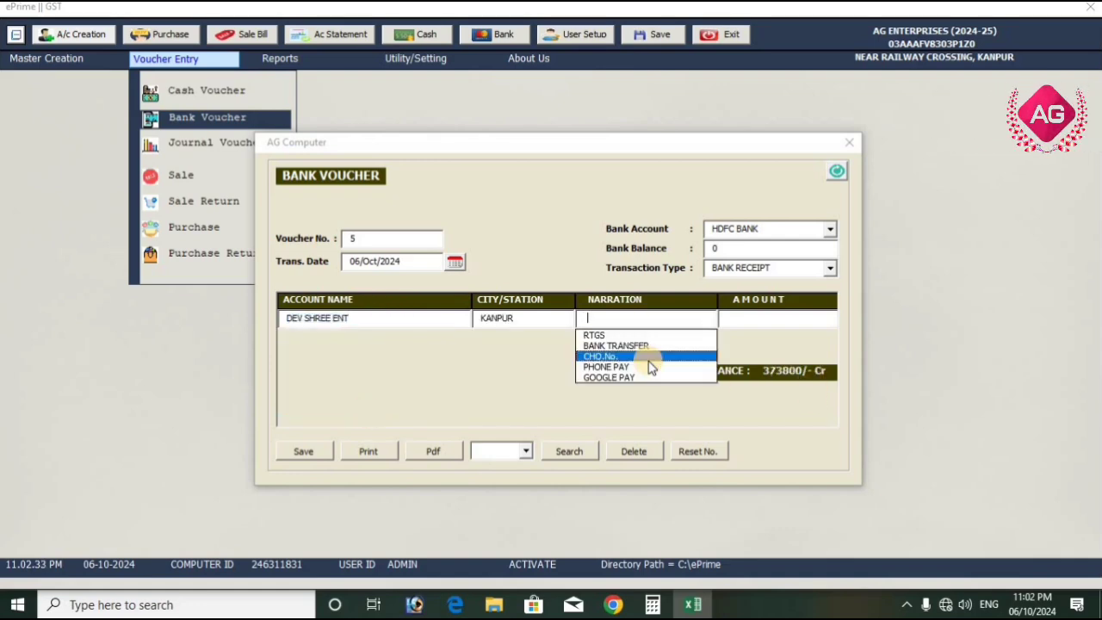
pyautogui.press('Down')
pyautogui.press('Down')
pyautogui.press('Down')
pyautogui.write('123')
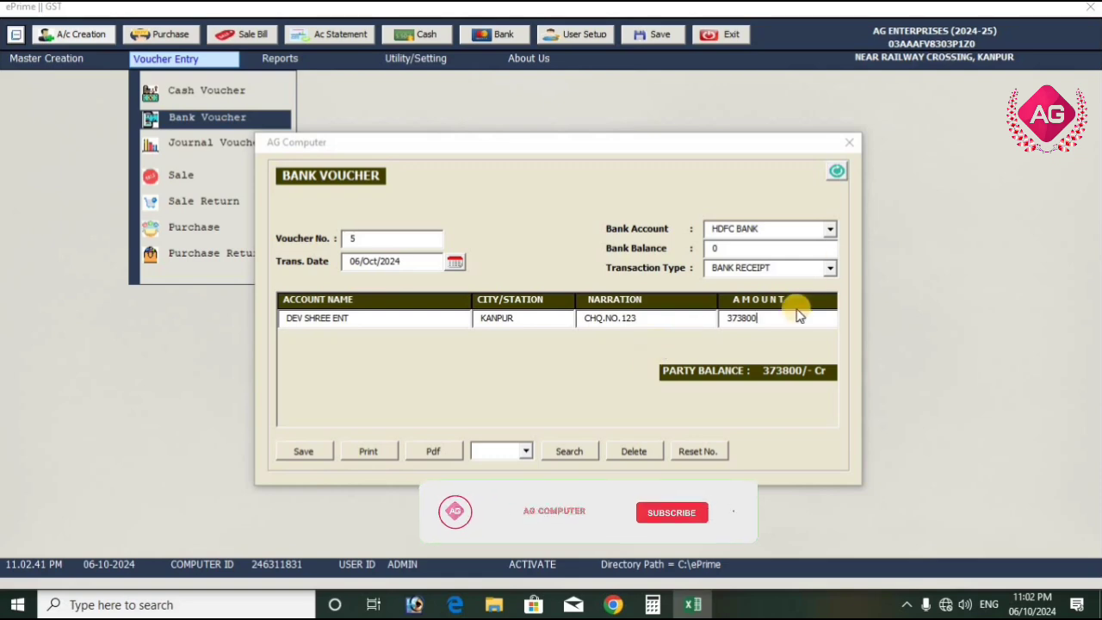
# Set the voucher's transaction type to BANK PAYMENT, save the voucher, and close the bank voucher form
pyautogui.click(831, 268)
pyautogui.click(801, 296)
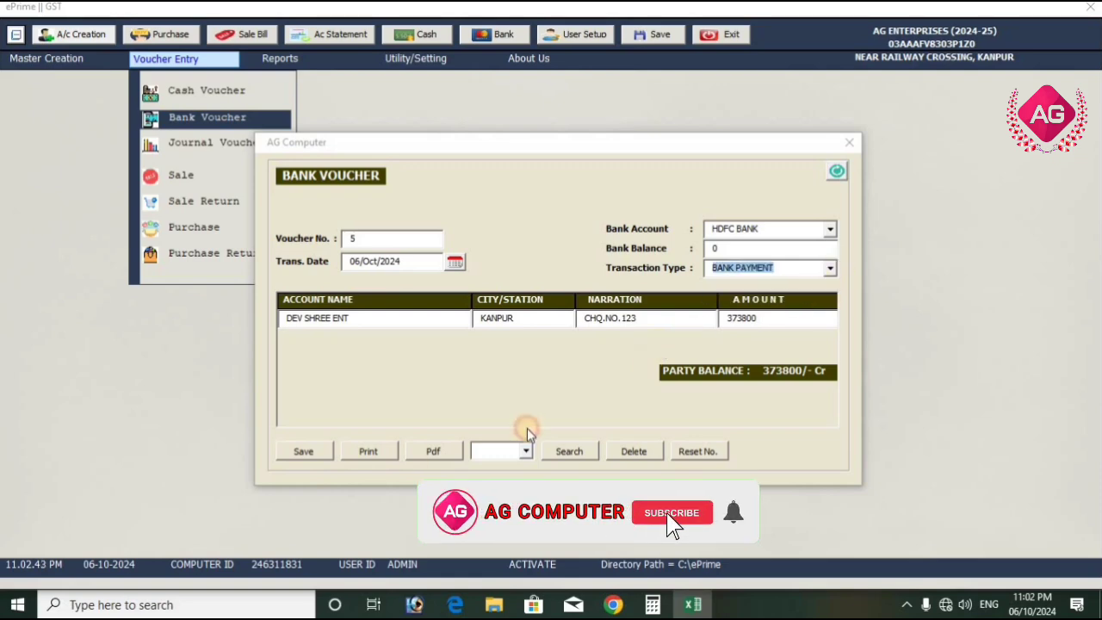
pyautogui.click(306, 452)
pyautogui.click(567, 346)
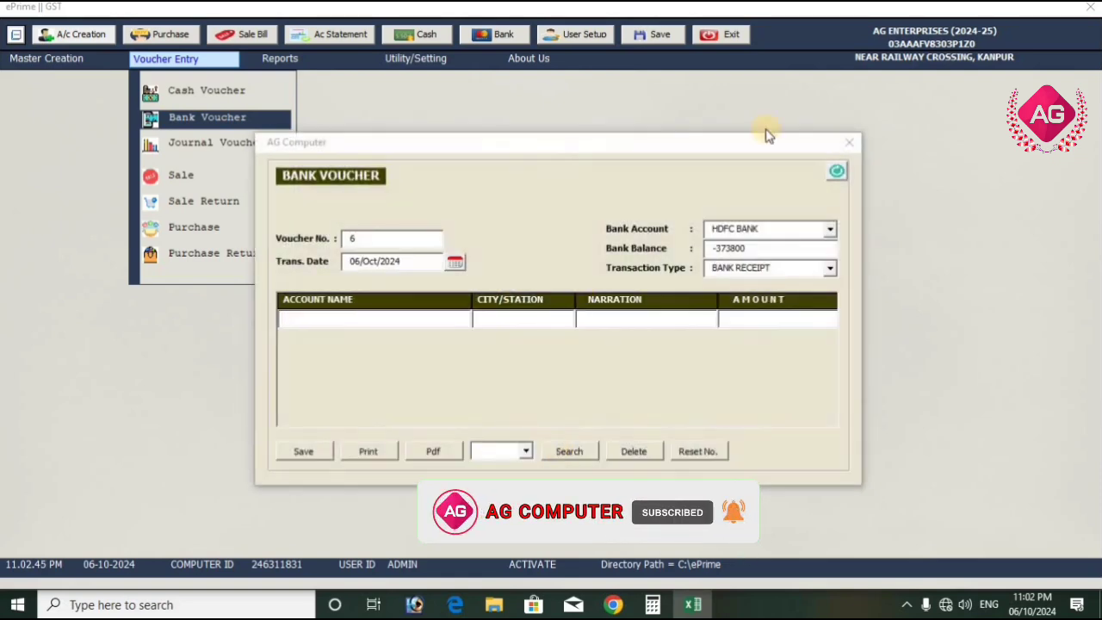
pyautogui.click(850, 142)
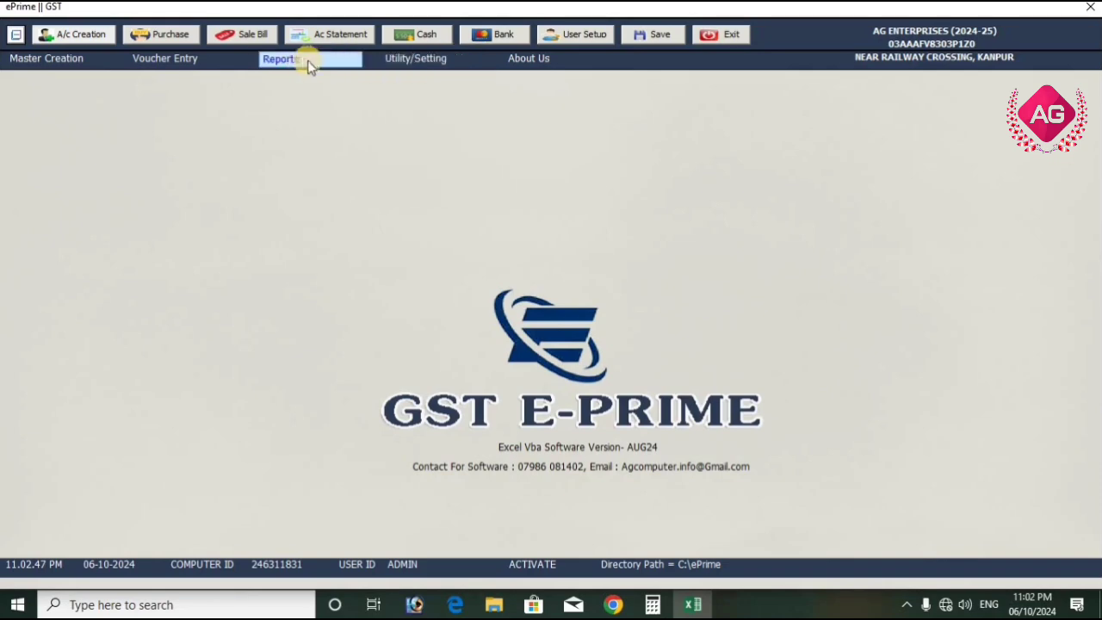
# Show the account statement of DEV SHREE ENT, compare the cheque payment with the purchase bill entry, and close it
pyautogui.moveTo(309, 64)
pyautogui.click(307, 89)
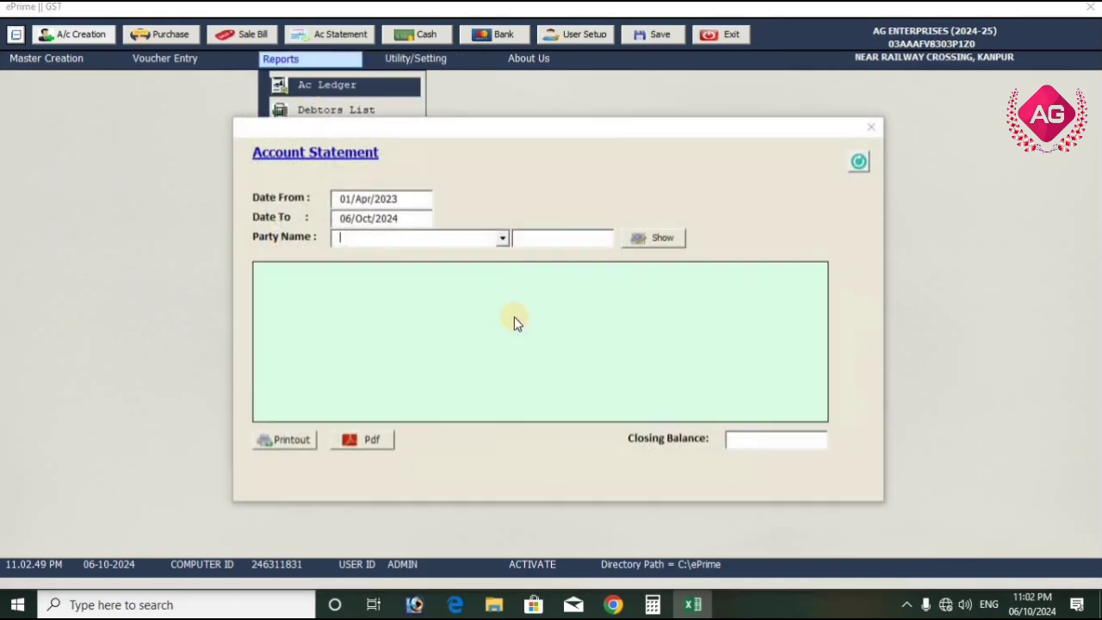
pyautogui.click(502, 241)
pyautogui.scroll(-1, 502, 284)
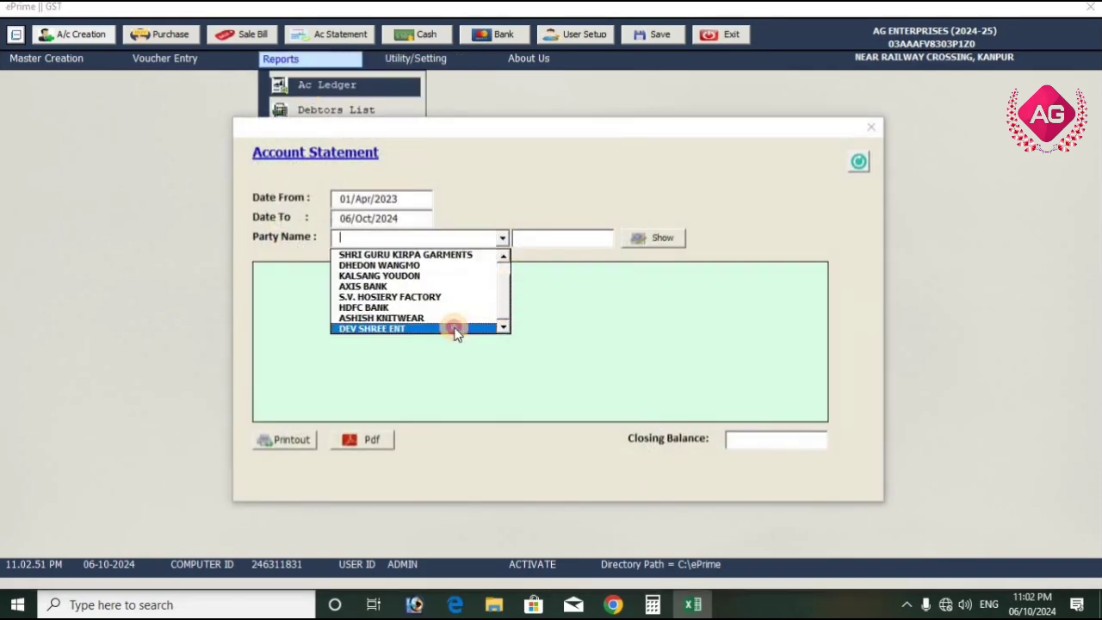
pyautogui.click(454, 329)
pyautogui.click(654, 238)
pyautogui.click(405, 310)
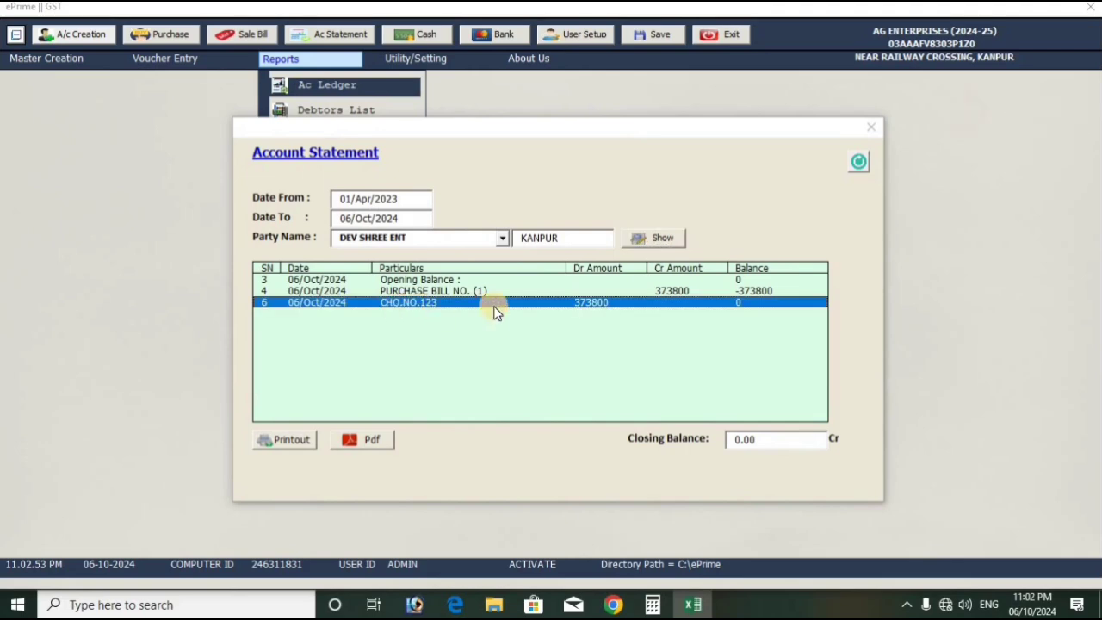
pyautogui.click(620, 292)
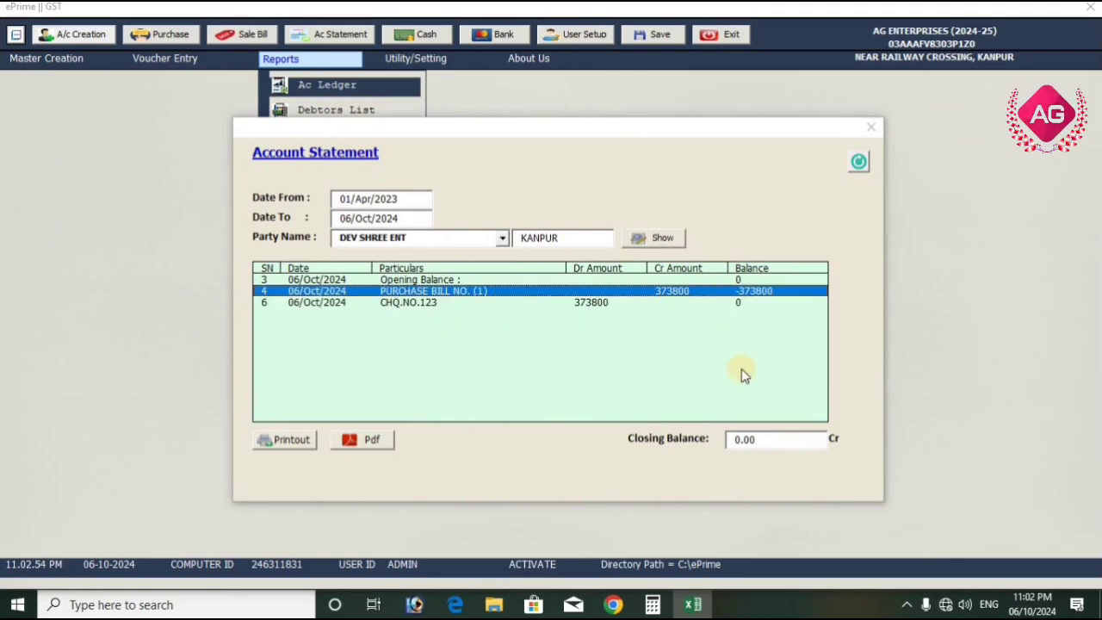
pyautogui.click(874, 128)
# Generate the GST Summery report, review the output, input and payable GST figures in its PDF, and close it
pyautogui.click(263, 64)
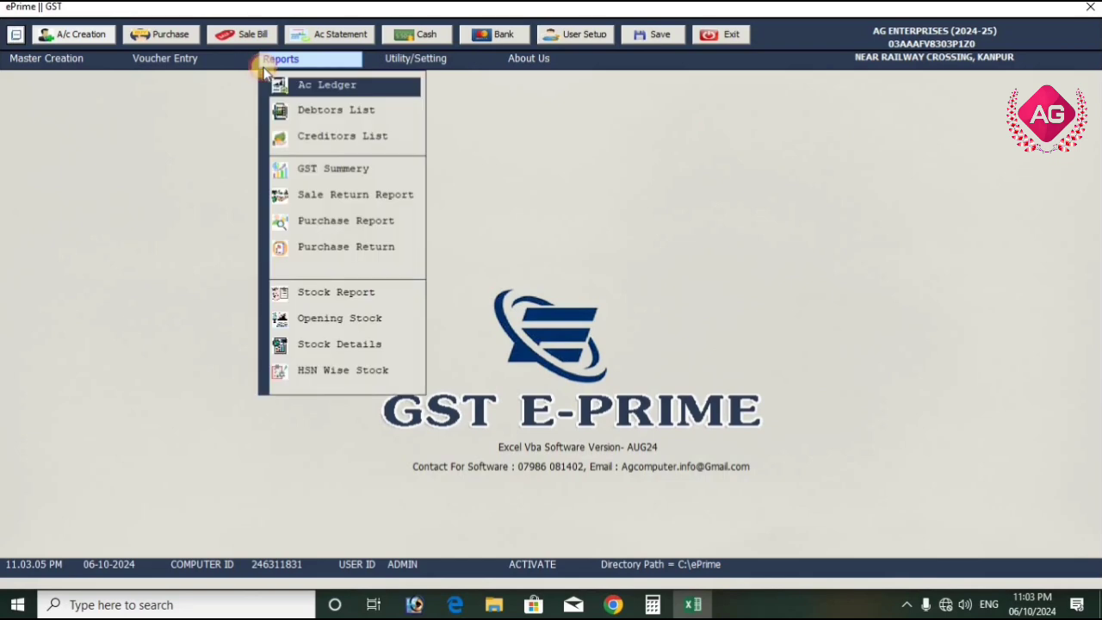
pyautogui.click(353, 170)
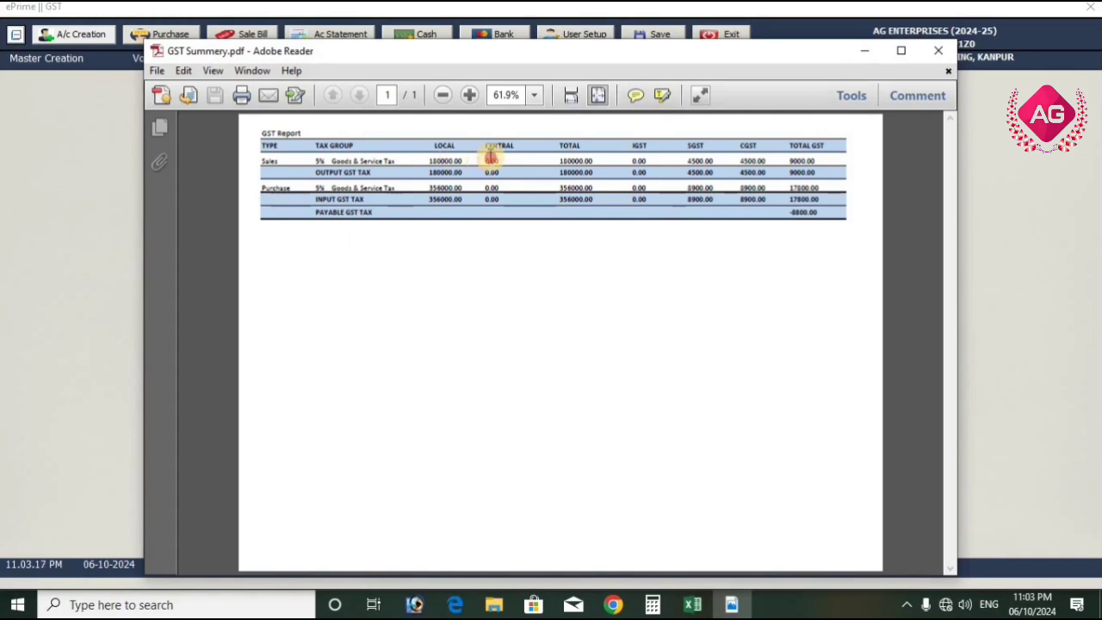
pyautogui.click(940, 50)
pyautogui.click(279, 59)
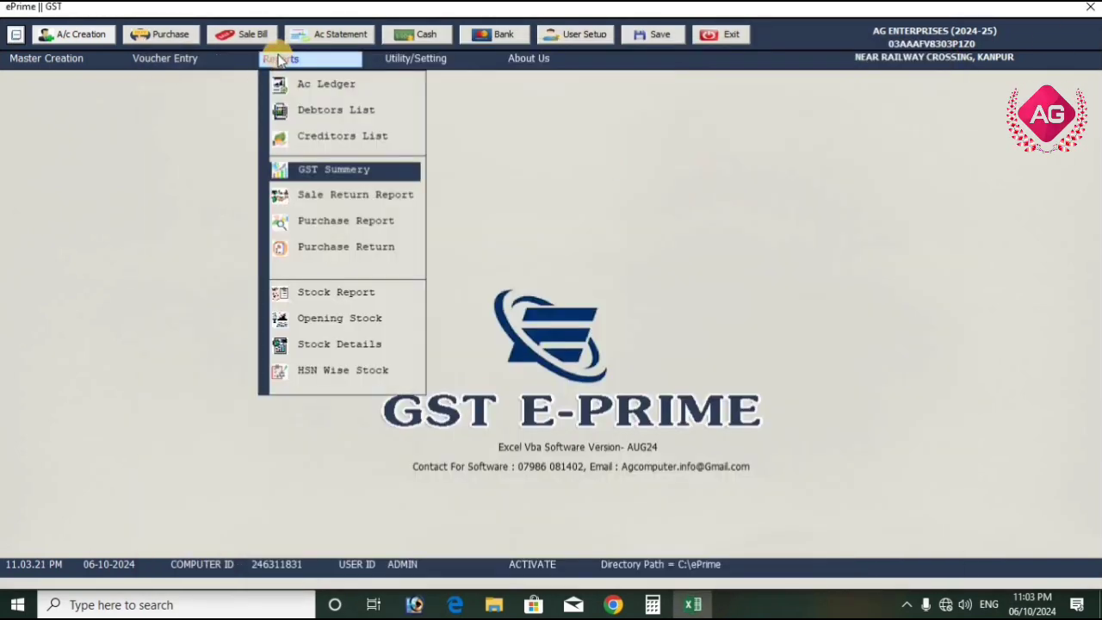